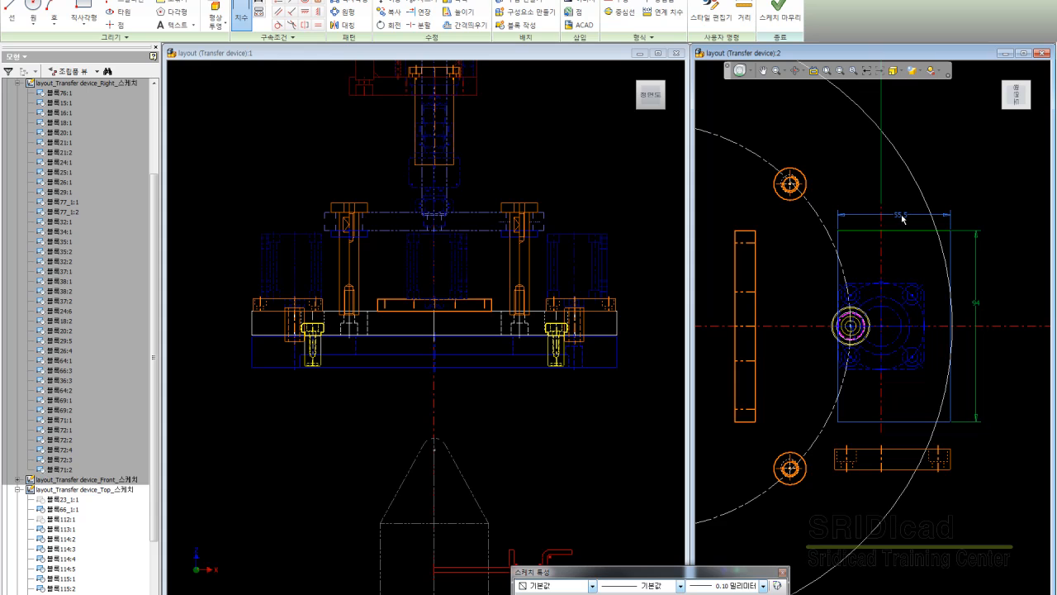
# - Dimension the width of the rectangular plate beside the large circle
pyautogui.click(903, 217)
pyautogui.click(952, 256)
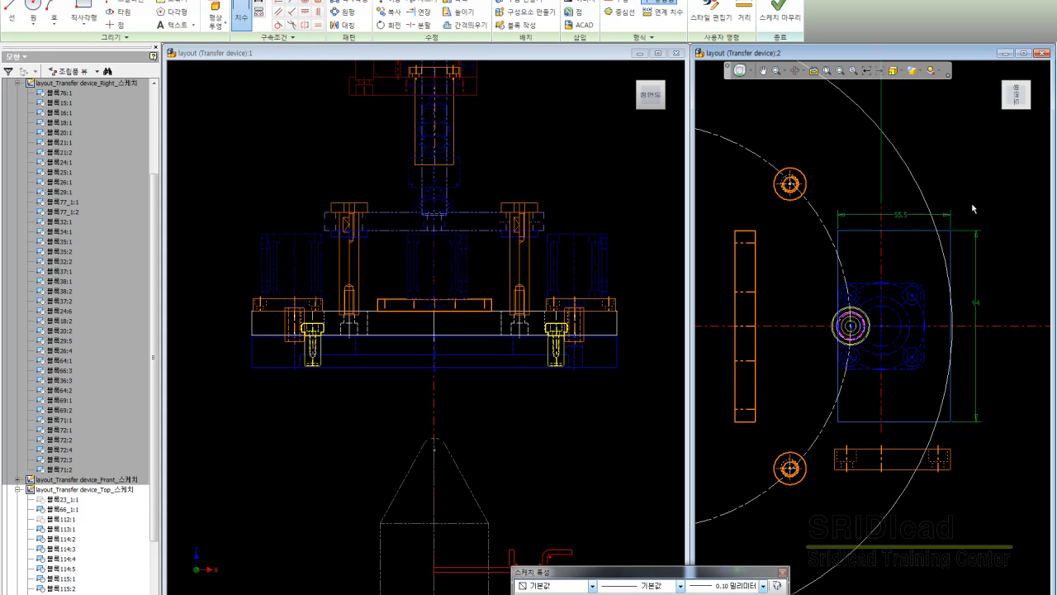
pyautogui.press('Escape')
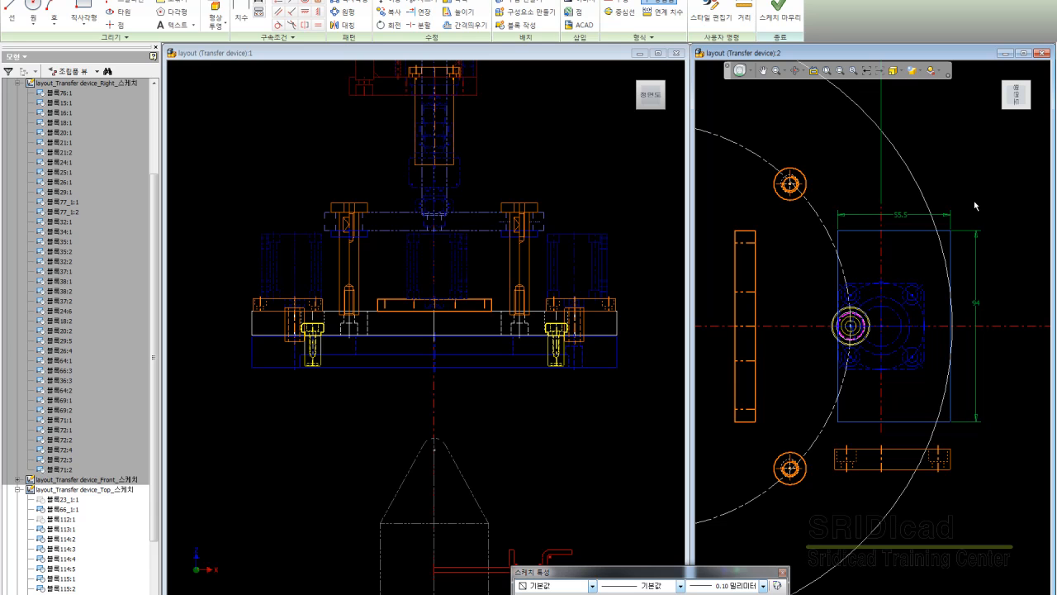
# - Draw a vertical line upward from the lower section view's left edge past the plate, and delete the plate's width dimension
pyautogui.press('l')
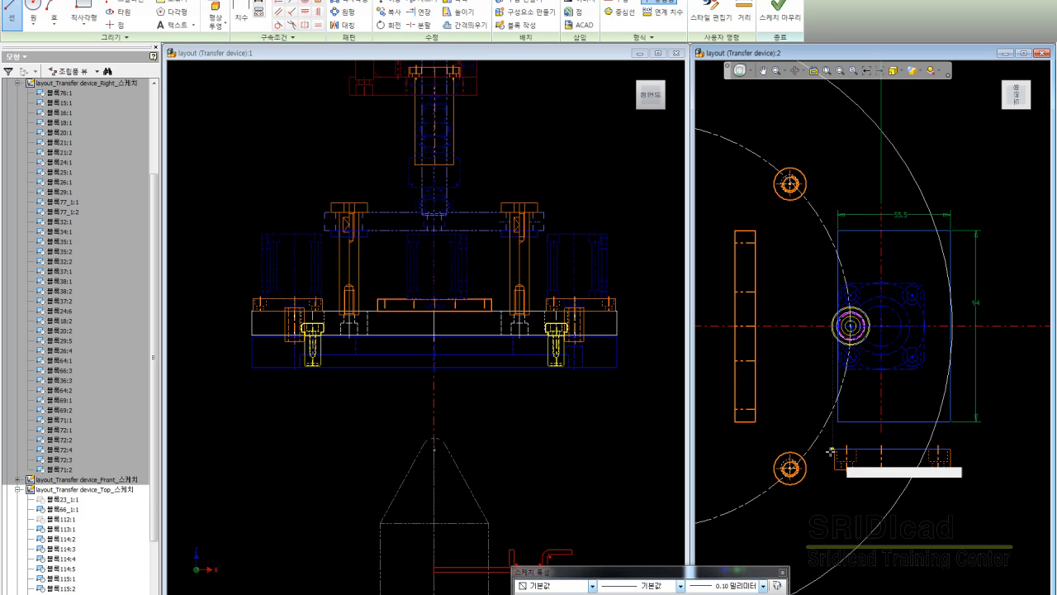
pyautogui.click(834, 448)
pyautogui.click(834, 191)
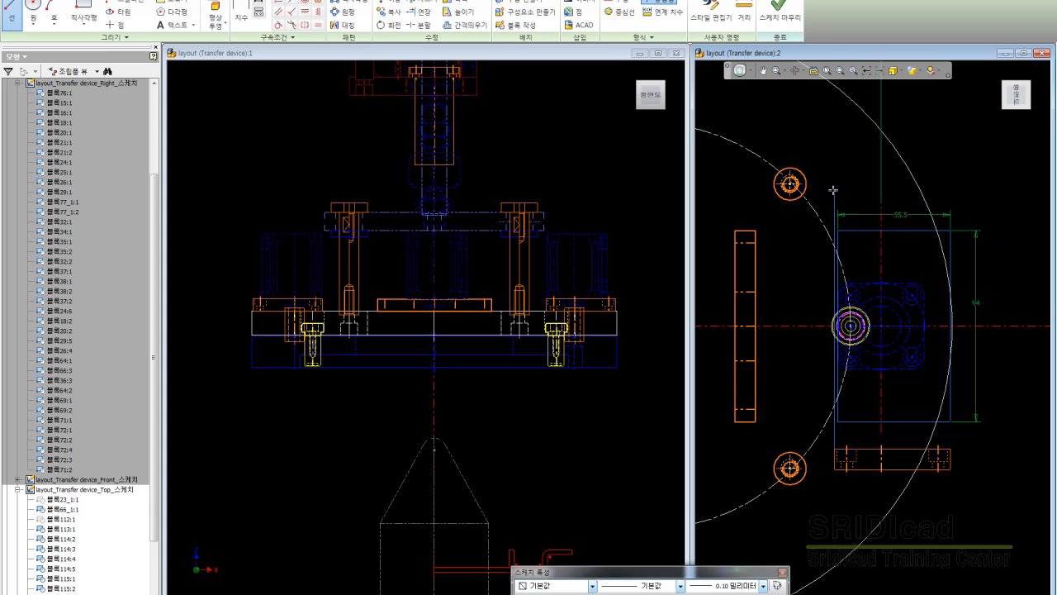
pyautogui.press('Escape')
pyautogui.click(860, 215)
pyautogui.press('Delete')
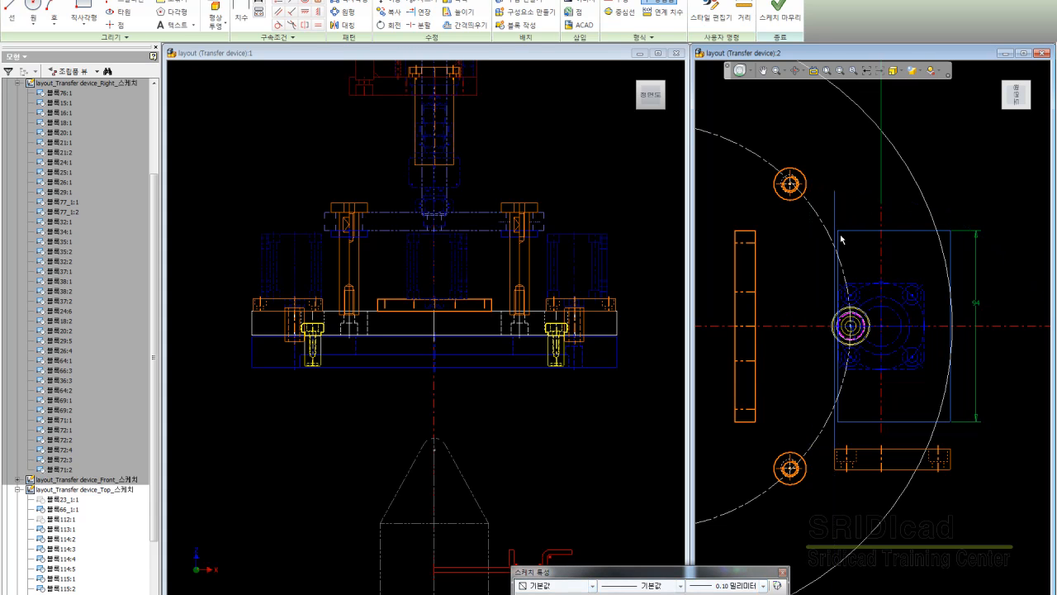
# - Extend the plate rectangle's horizontal edges to the new vertical line and trim the leftover segments
pyautogui.click(417, 12)
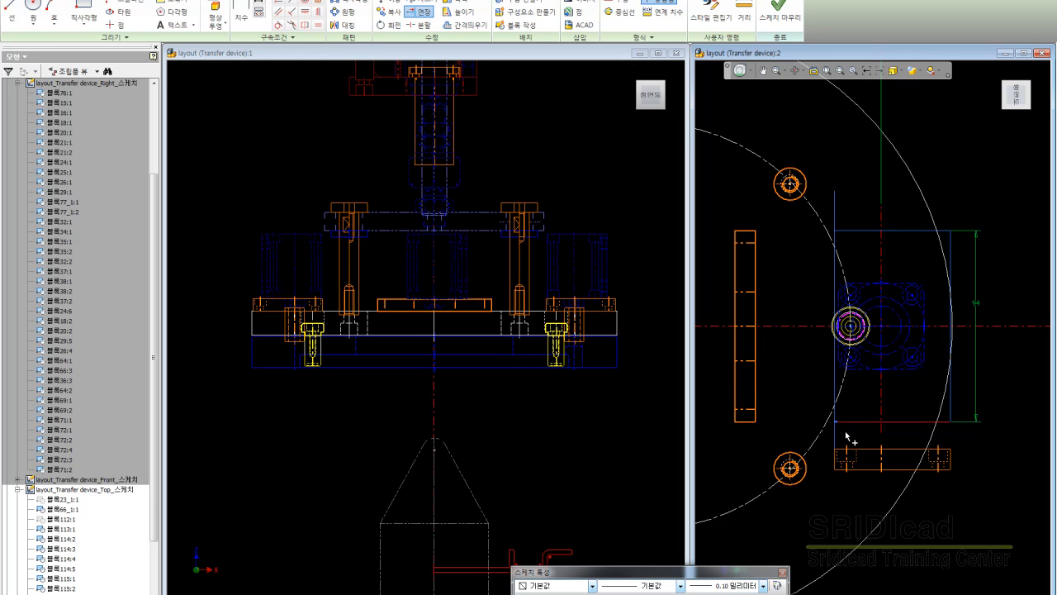
pyautogui.press('Escape')
pyautogui.press('x')
# - Dimension the plate rectangle's overall width as 57 mm above its upper edge
pyautogui.press('d')
pyautogui.click(910, 232)
pyautogui.click(901, 218)
pyautogui.write('57')
pyautogui.press('Return')
pyautogui.moveTo(974, 271); pyautogui.dragTo(931, 258, button='middle')
pyautogui.press('Escape')
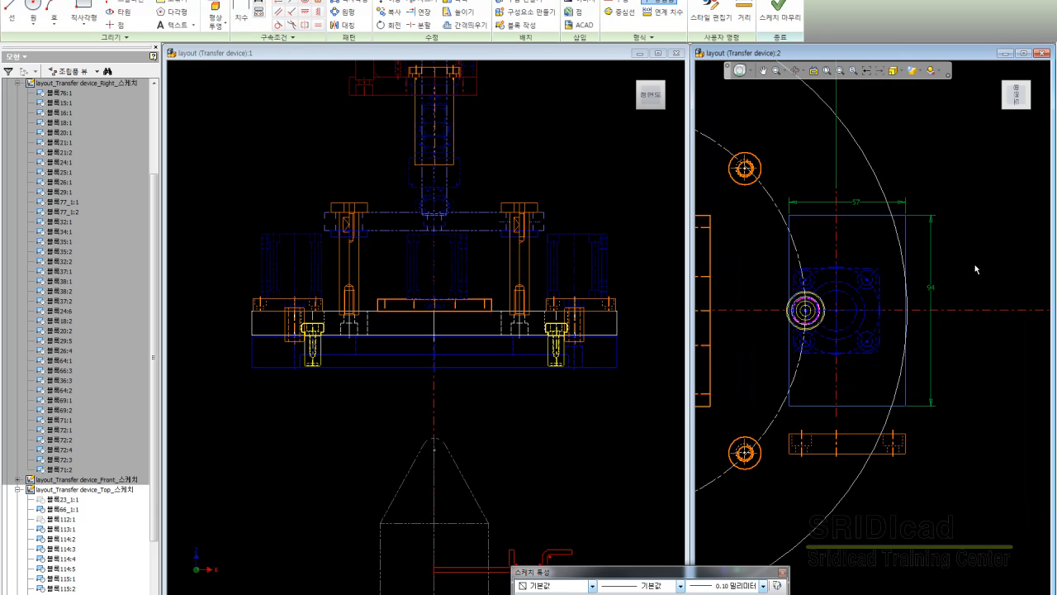
# - Project a vertical line from the lower section view's right hole centreline up through the plate rectangle
pyautogui.scroll(-3, 979, 269)
pyautogui.moveTo(979, 269); pyautogui.dragTo(994, 269, button='middle')
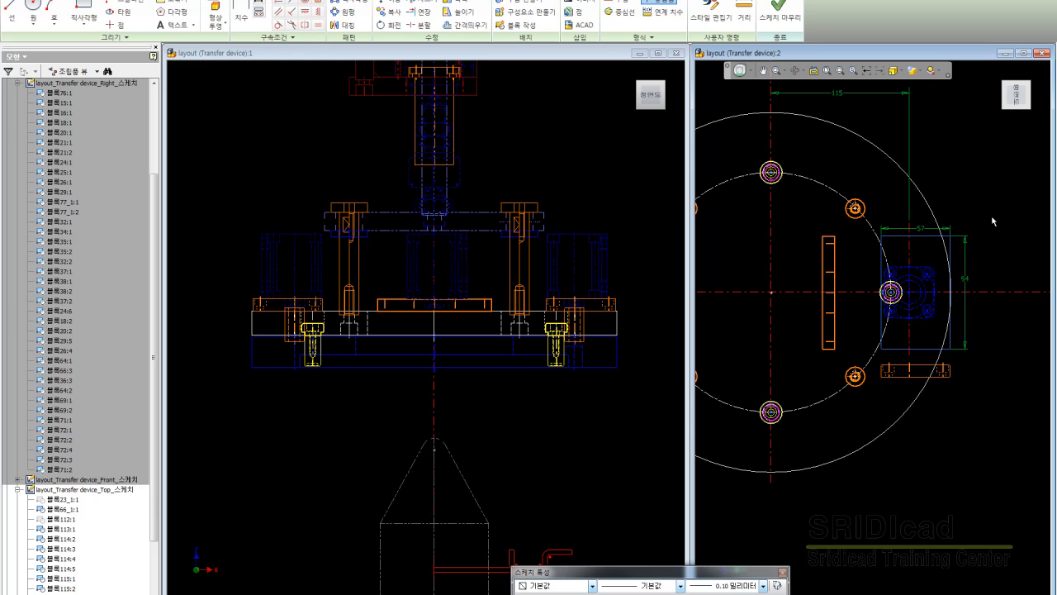
pyautogui.scroll(1, 958, 223)
pyautogui.press('l')
pyautogui.click(939, 399)
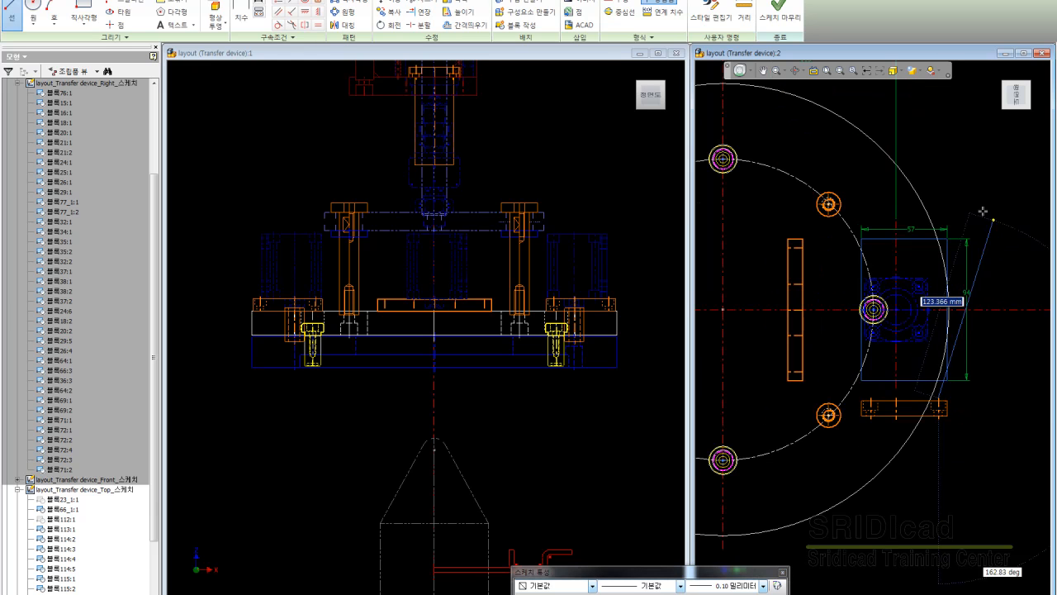
pyautogui.click(937, 189)
pyautogui.press('Escape')
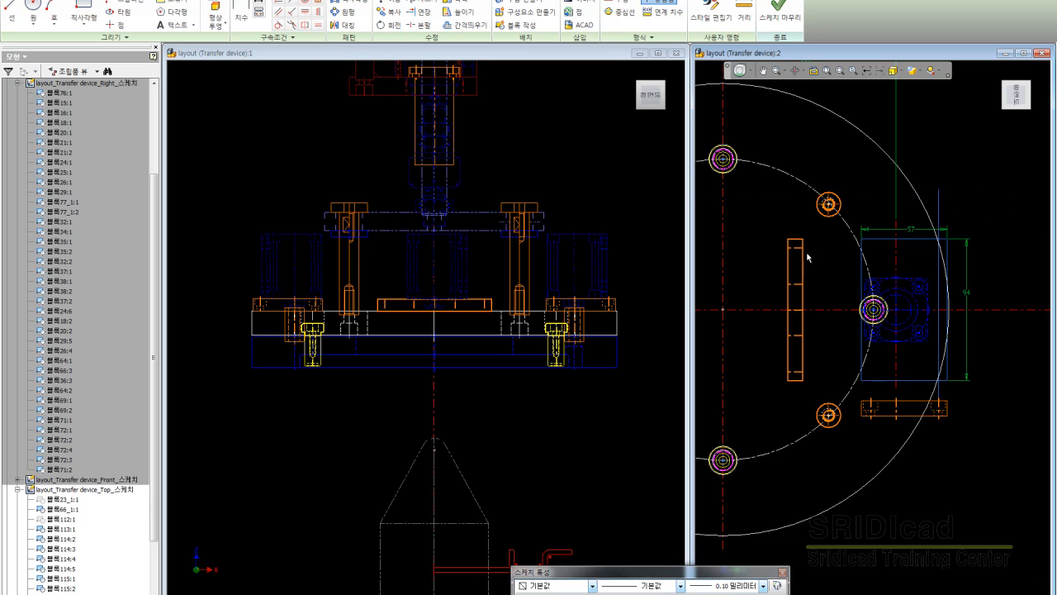
# - Project horizontal lines across the plate from the side view's two outer hole centrelines, and a vertical line from the section's left hole centreline
pyautogui.press('l')
pyautogui.click(801, 246)
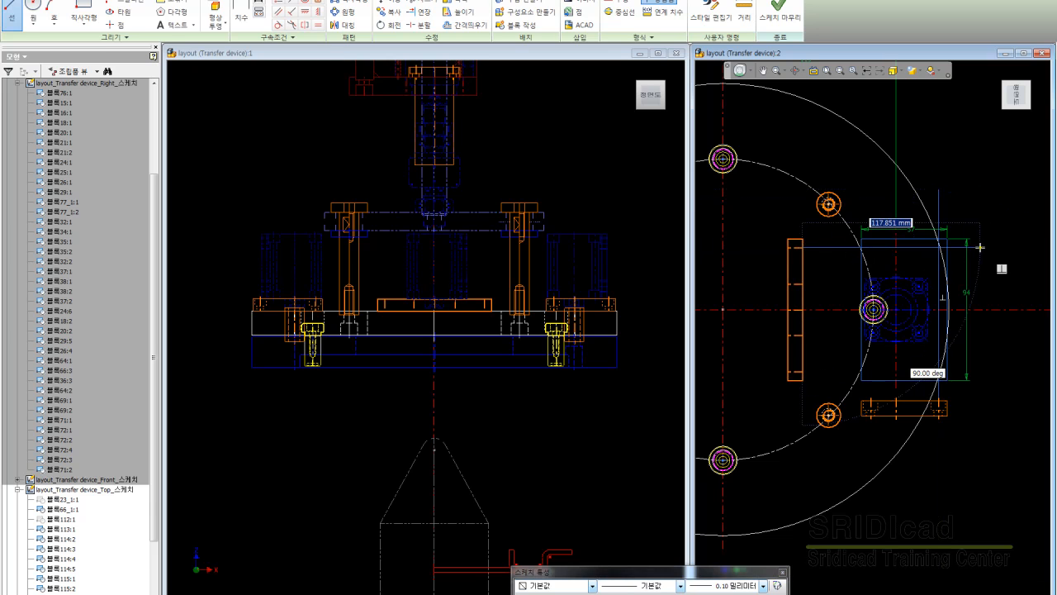
pyautogui.click(980, 246)
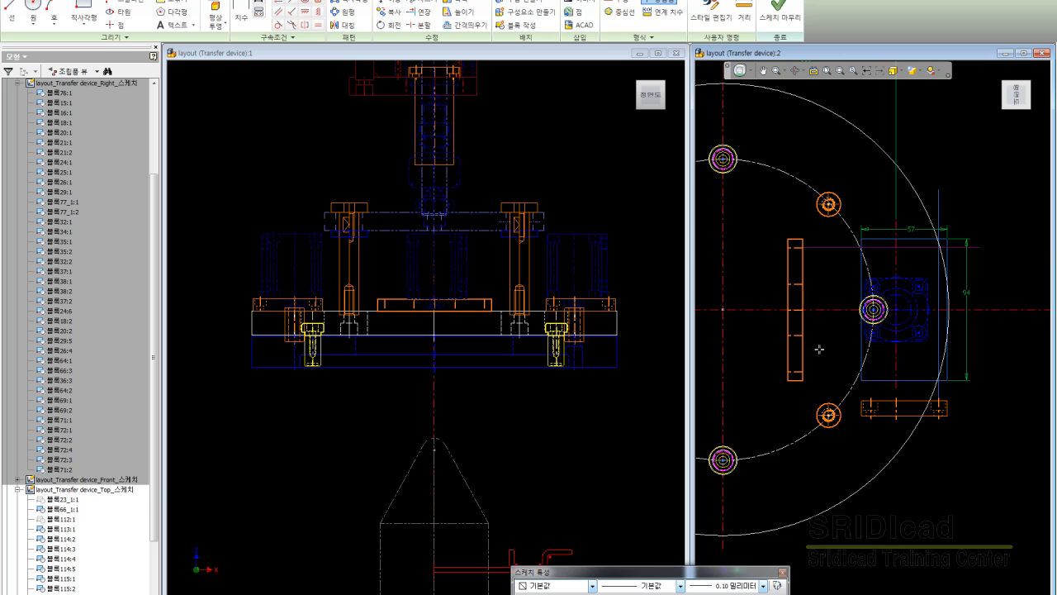
pyautogui.click(802, 373)
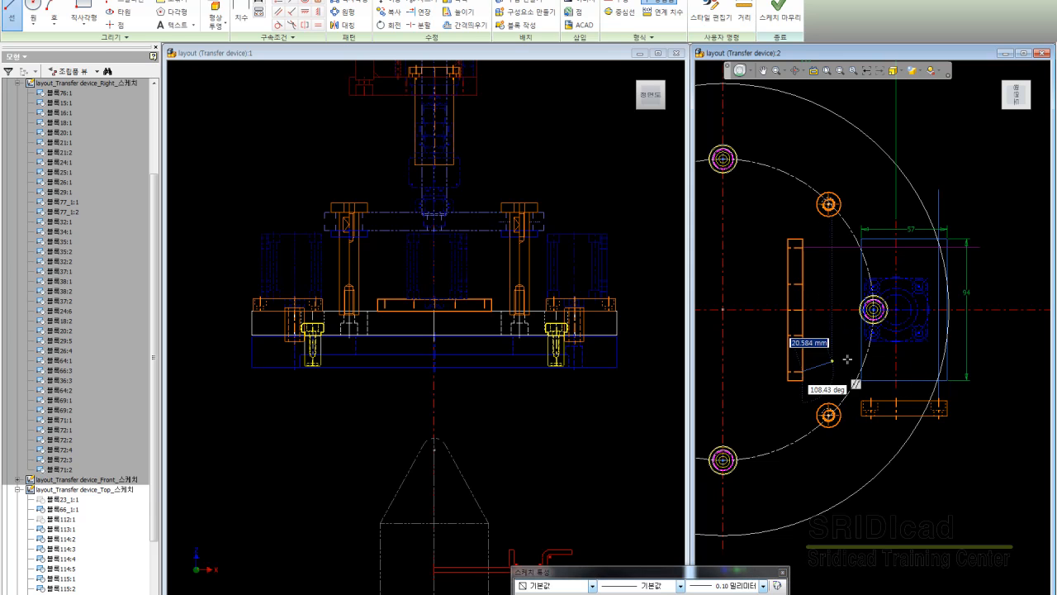
pyautogui.doubleClick(1001, 371)
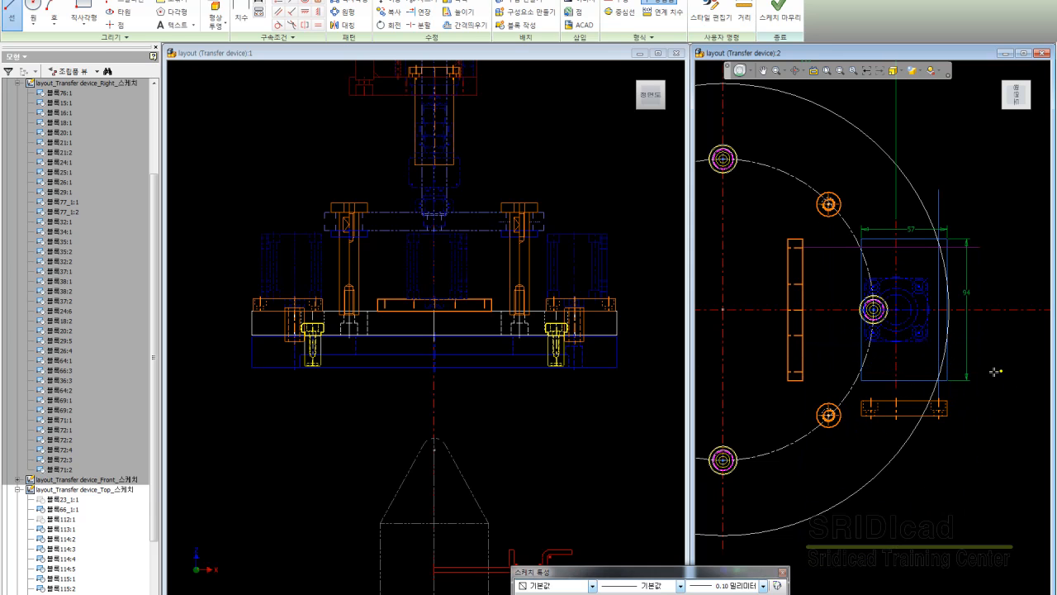
pyautogui.click(871, 401)
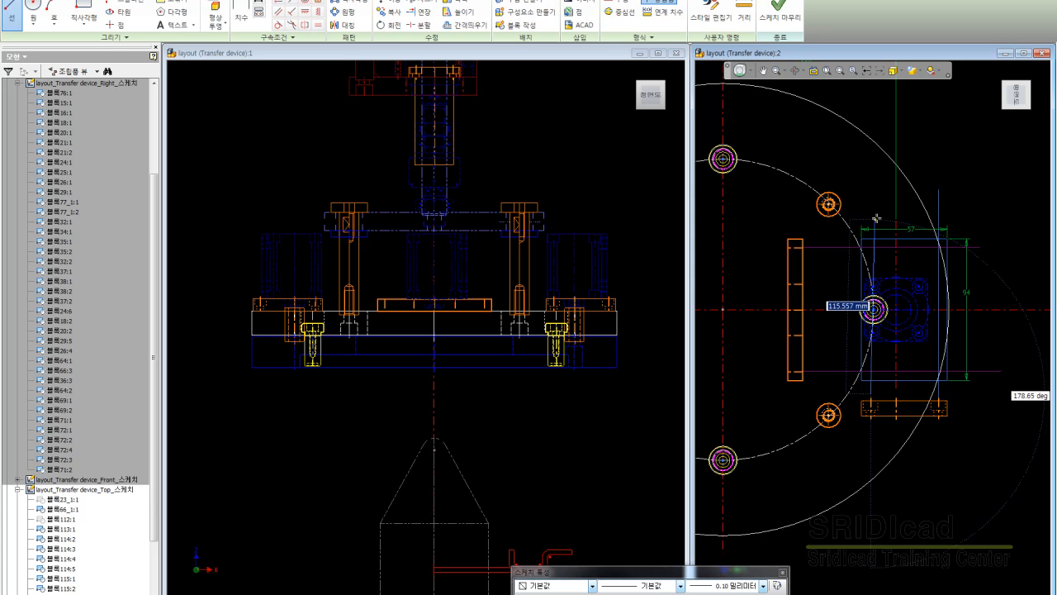
pyautogui.doubleClick(870, 204)
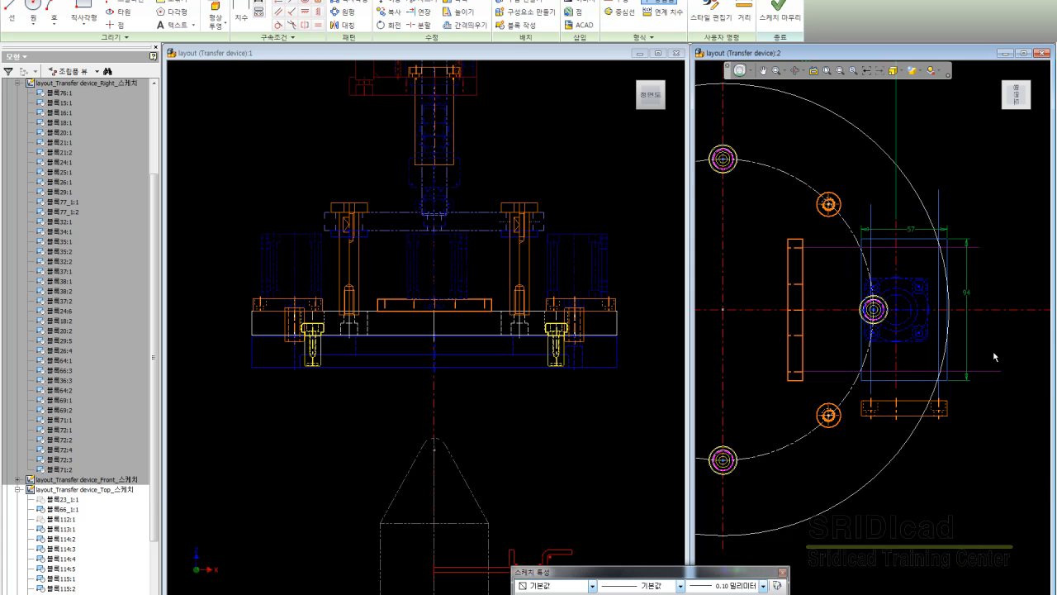
# - Draw two concentric circles centred on the section view's right hole, matching its through-hole and counterbore widths
pyautogui.moveTo(990, 348); pyautogui.dragTo(980, 351, button='middle')
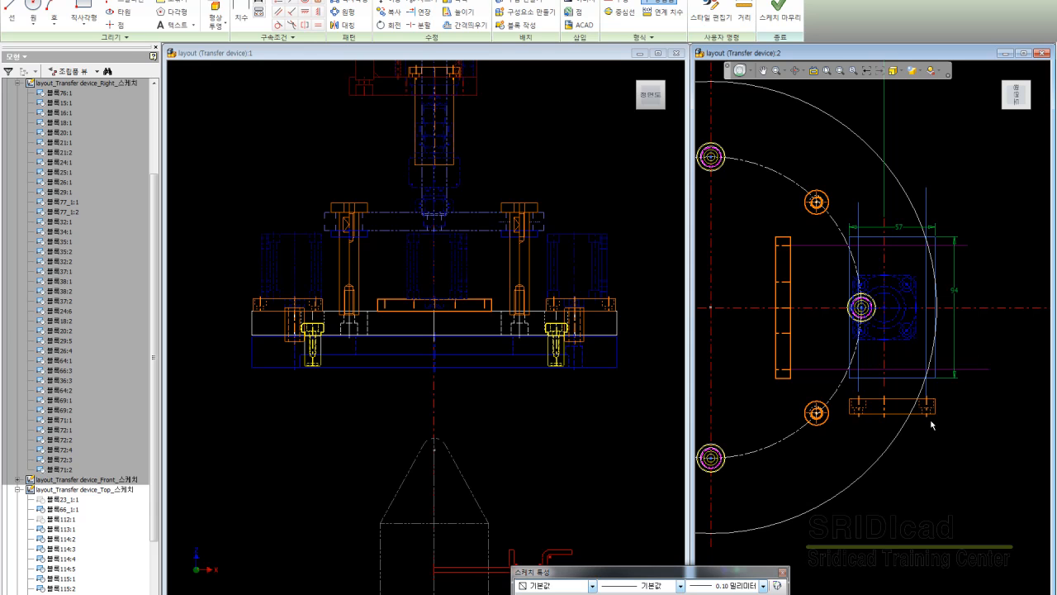
pyautogui.scroll(7, 932, 424)
pyautogui.press('c')
pyautogui.click(897, 369)
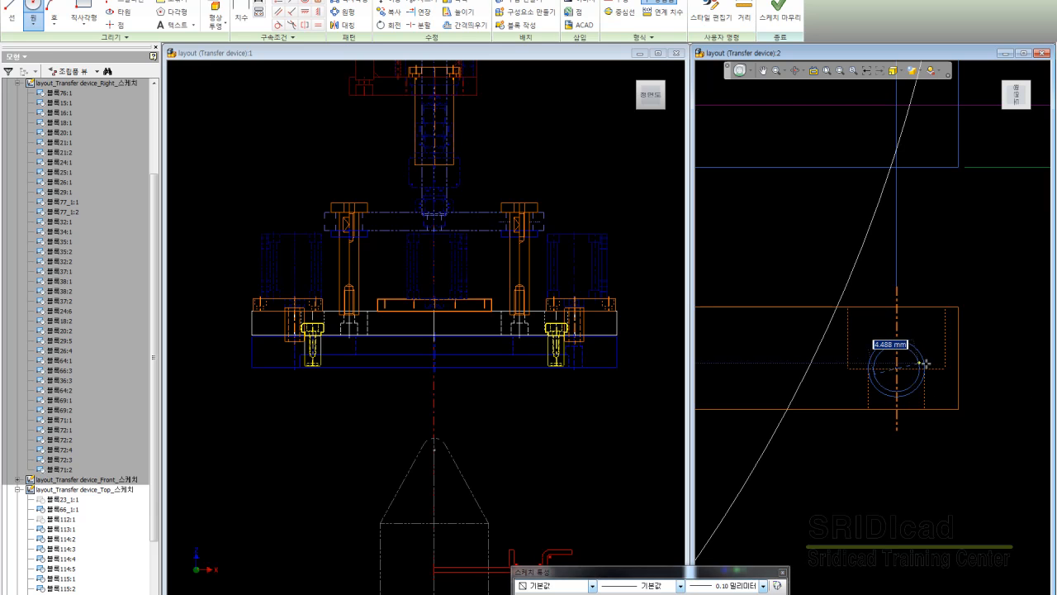
pyautogui.click(945, 368)
pyautogui.press('Escape')
# - Copy the two concentric circles by their centre to a free spot in the plate's upper right area
pyautogui.moveTo(907, 316); pyautogui.dragTo(906, 315)
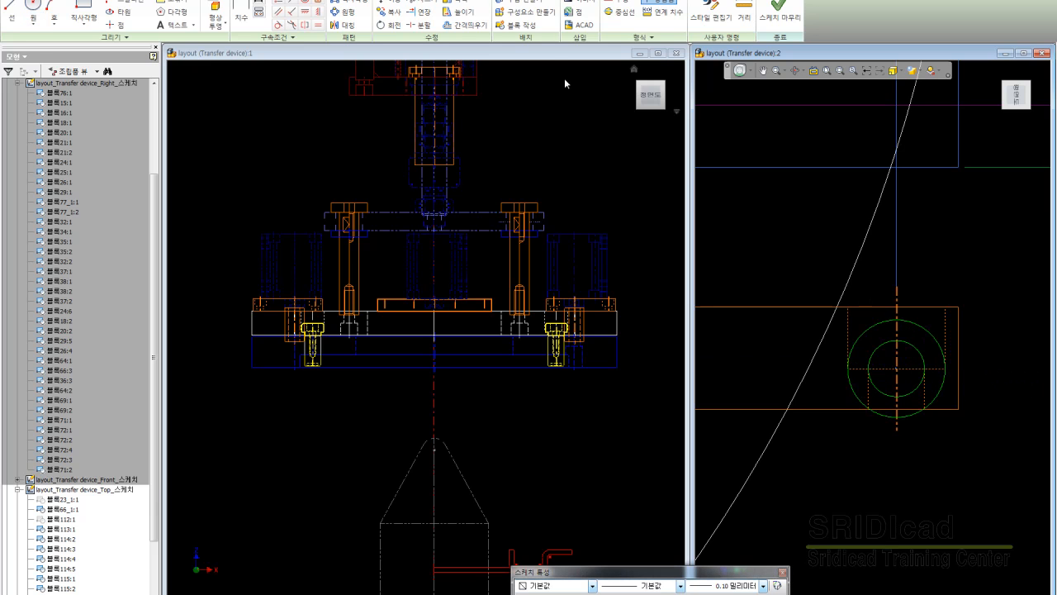
pyautogui.click(390, 12)
pyautogui.click(725, 296)
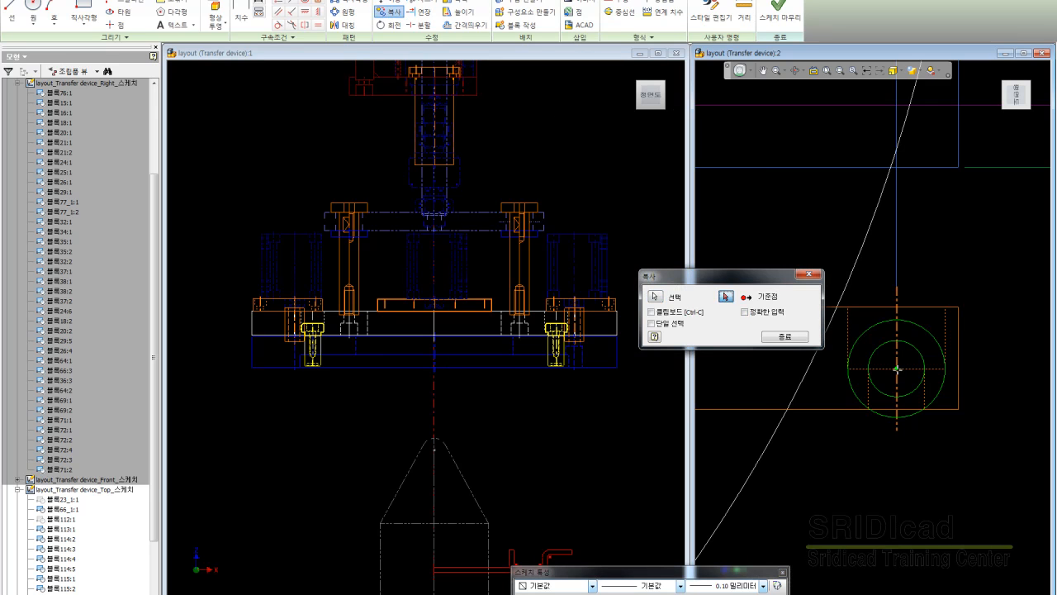
pyautogui.click(897, 368)
pyautogui.scroll(3, 942, 405)
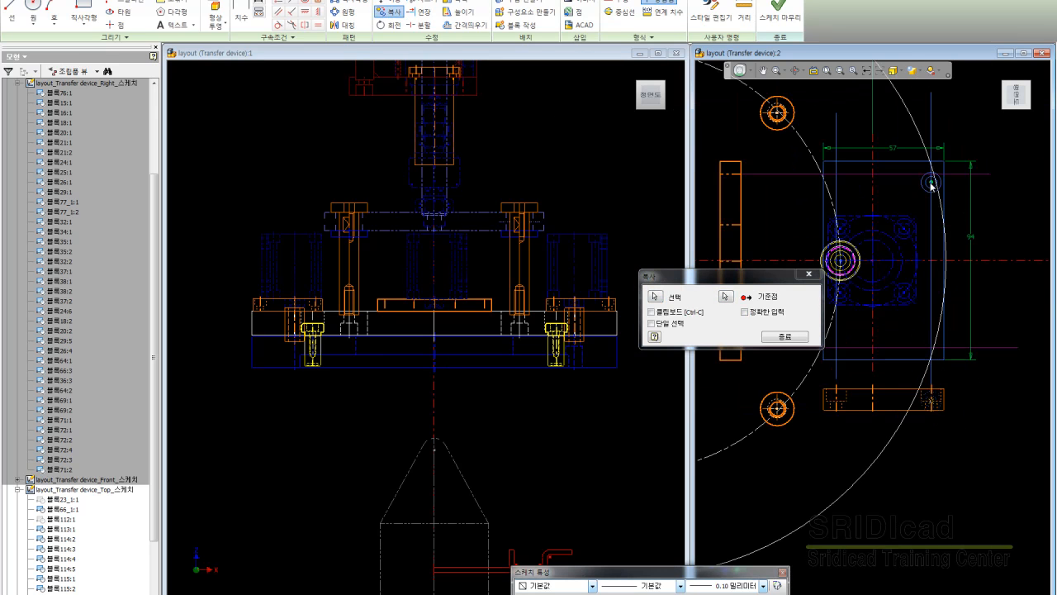
pyautogui.moveTo(926, 190); pyautogui.dragTo(915, 214, button='middle')
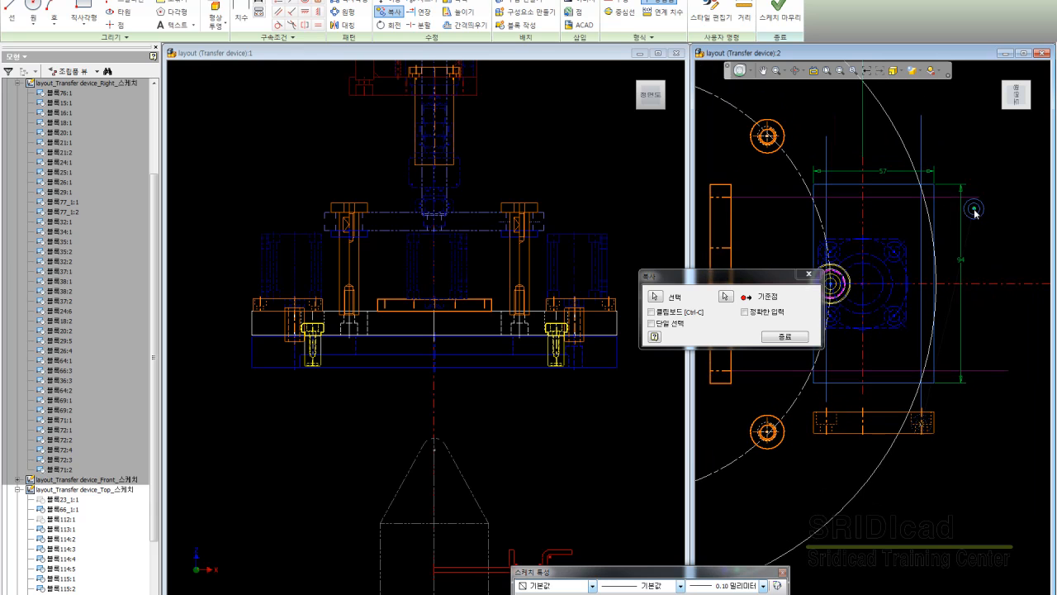
pyautogui.click(898, 216)
pyautogui.press('Escape')
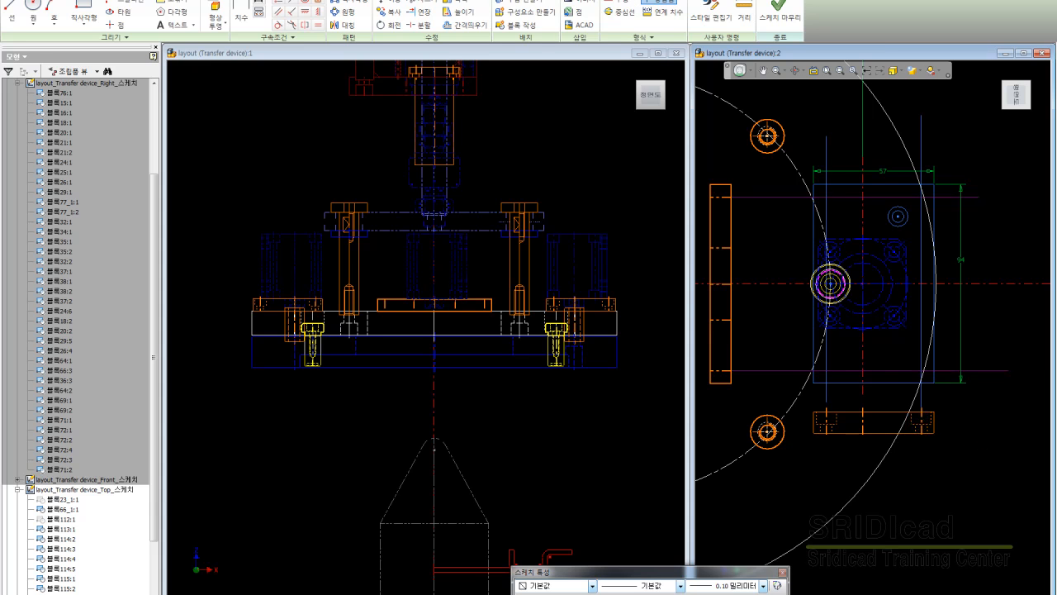
# - Place points at the four intersections of the projection lines inside the plate and delete the four projection lines
pyautogui.click(116, 25)
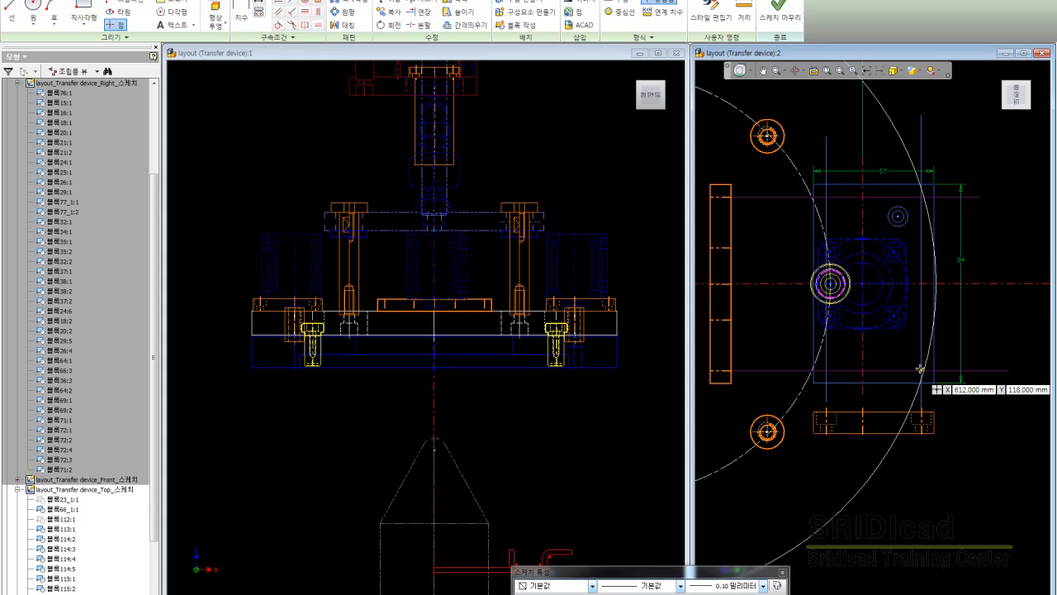
pyautogui.press('Escape')
pyautogui.press('Delete')
pyautogui.click(826, 138)
pyautogui.press('Delete')
pyautogui.click(755, 197)
pyautogui.press('Delete')
pyautogui.click(995, 371)
pyautogui.press('Delete')
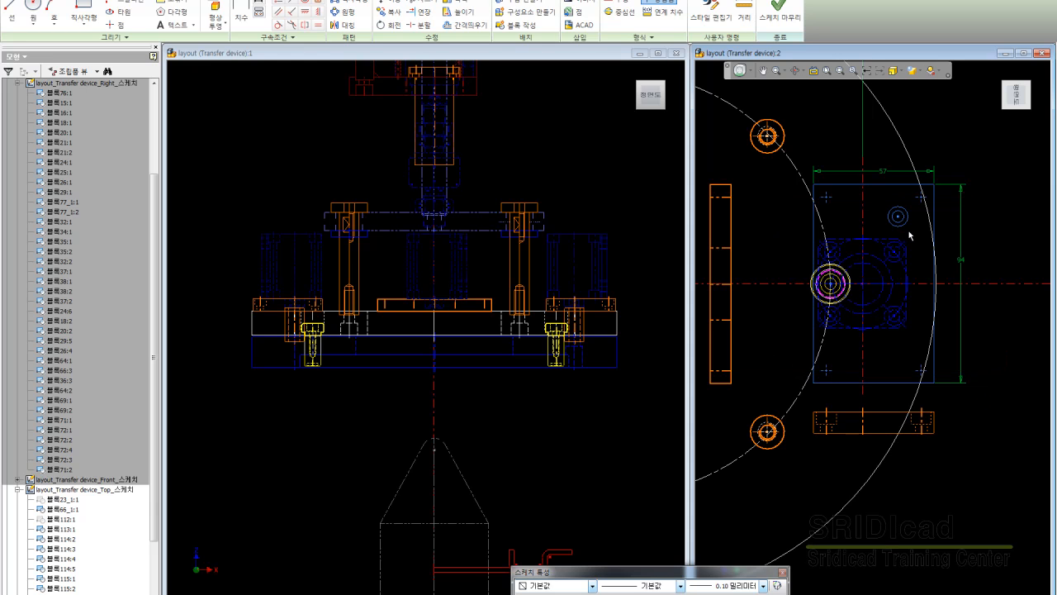
# - Copy the concentric circle pair by its centre onto the plate's four corner points and delete the spare source pair
pyautogui.click(883, 214)
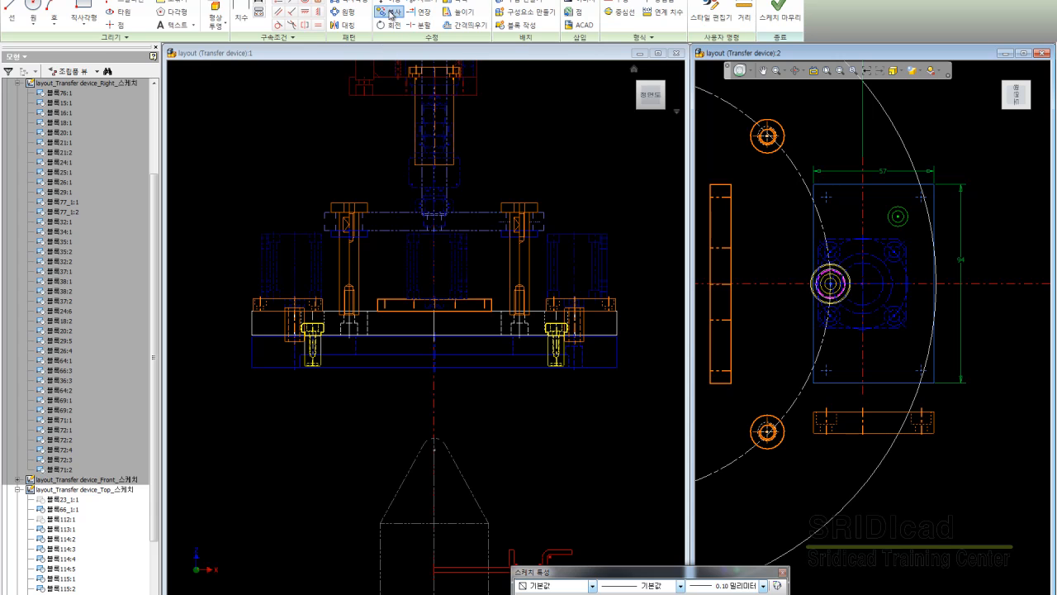
pyautogui.click(389, 11)
pyautogui.click(727, 296)
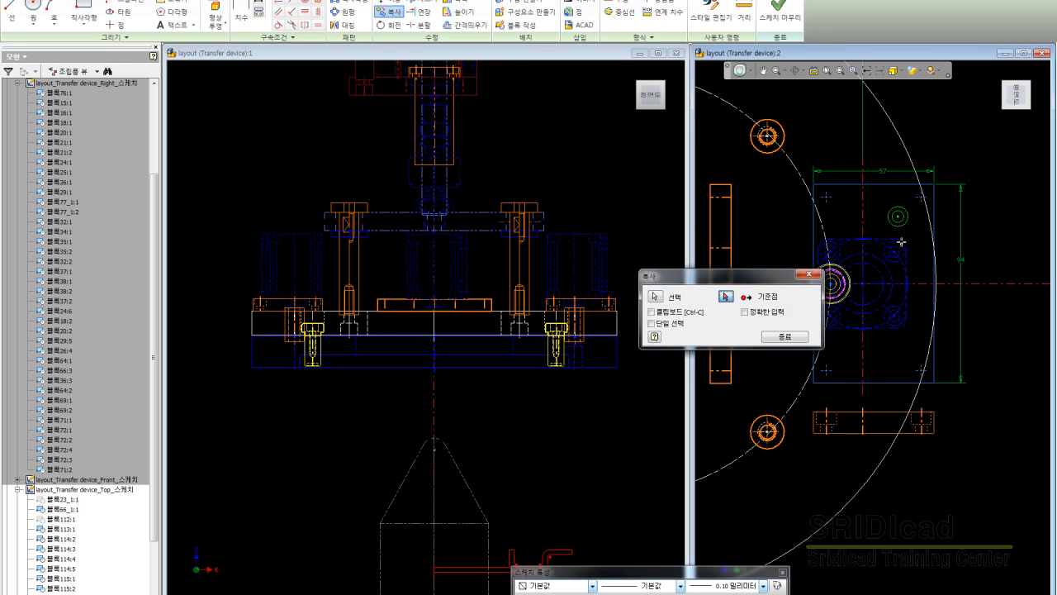
pyautogui.click(899, 216)
pyautogui.scroll(3, 915, 205)
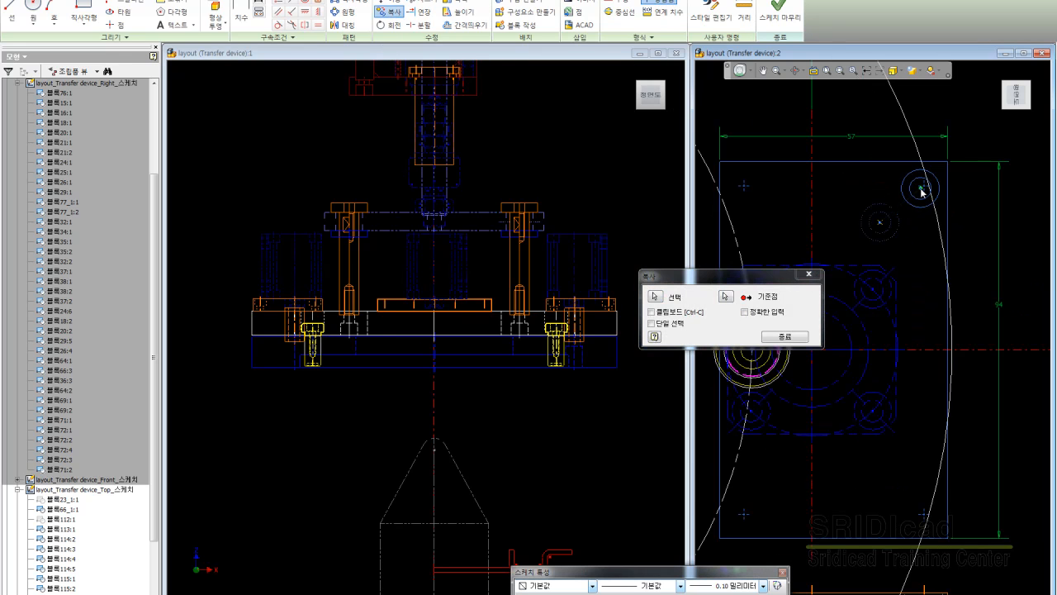
pyautogui.click(922, 187)
pyautogui.click(743, 185)
pyautogui.moveTo(896, 330); pyautogui.dragTo(922, 258, button='middle')
pyautogui.click(947, 442)
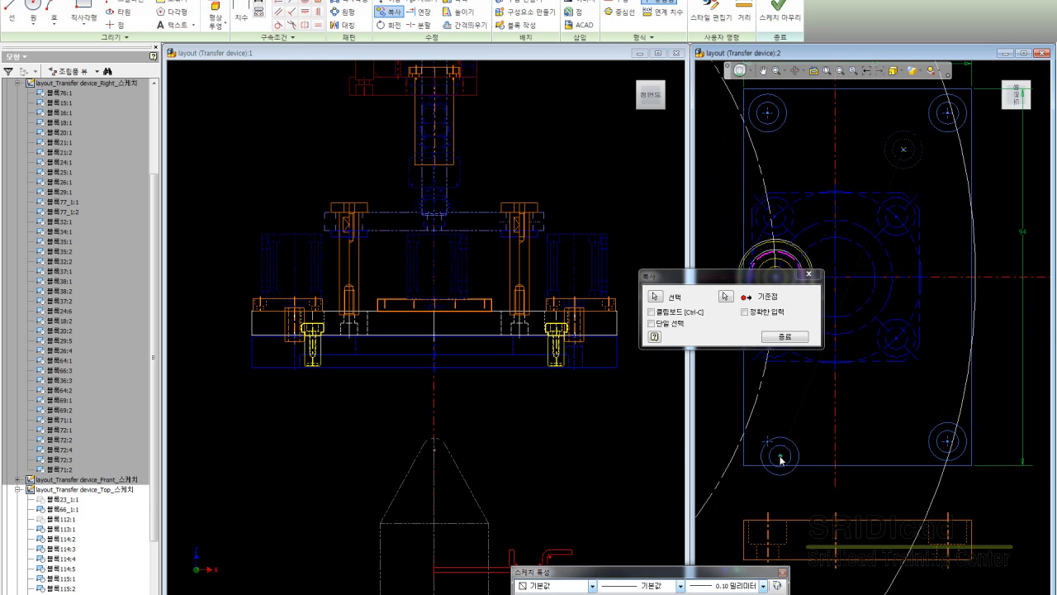
pyautogui.click(785, 336)
pyautogui.scroll(2, 825, 265)
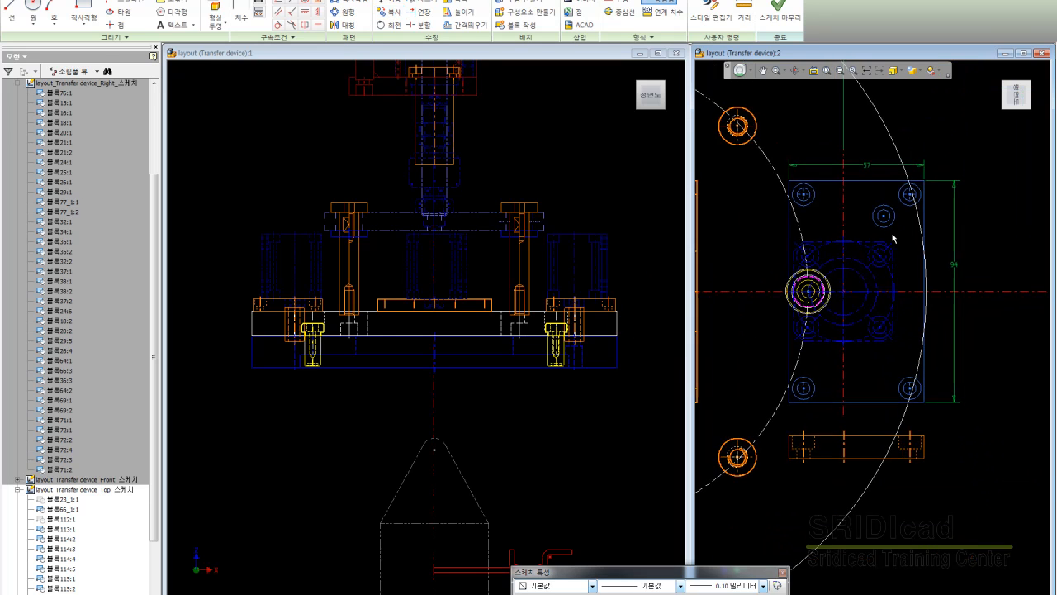
pyautogui.click(887, 217)
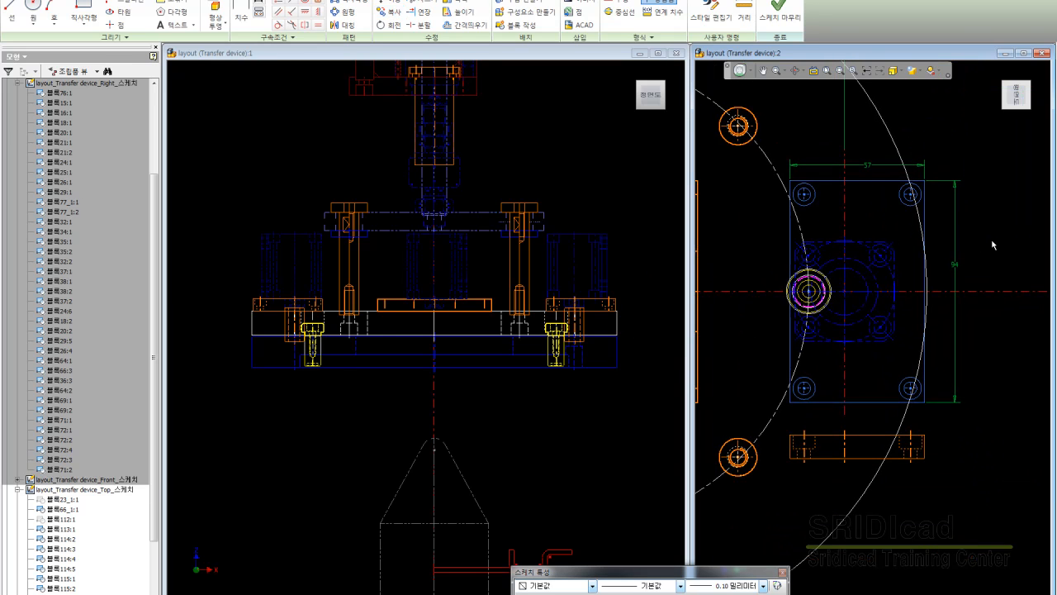
# - Change the colour of the flanged component block inside the plate to the custom dark blue (0)(0)(128)
pyautogui.click(896, 273)
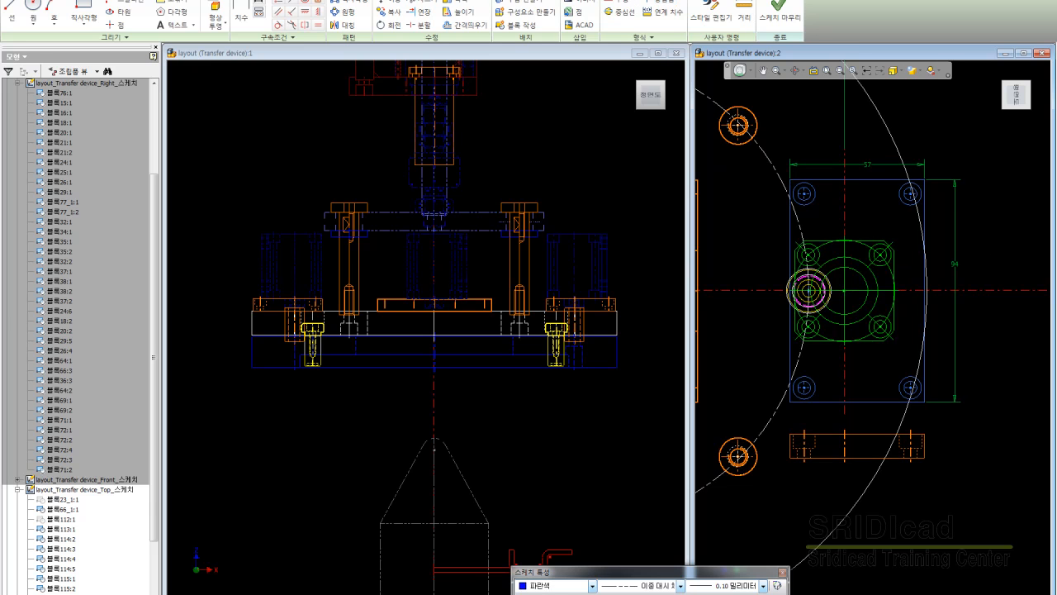
pyautogui.click(594, 586)
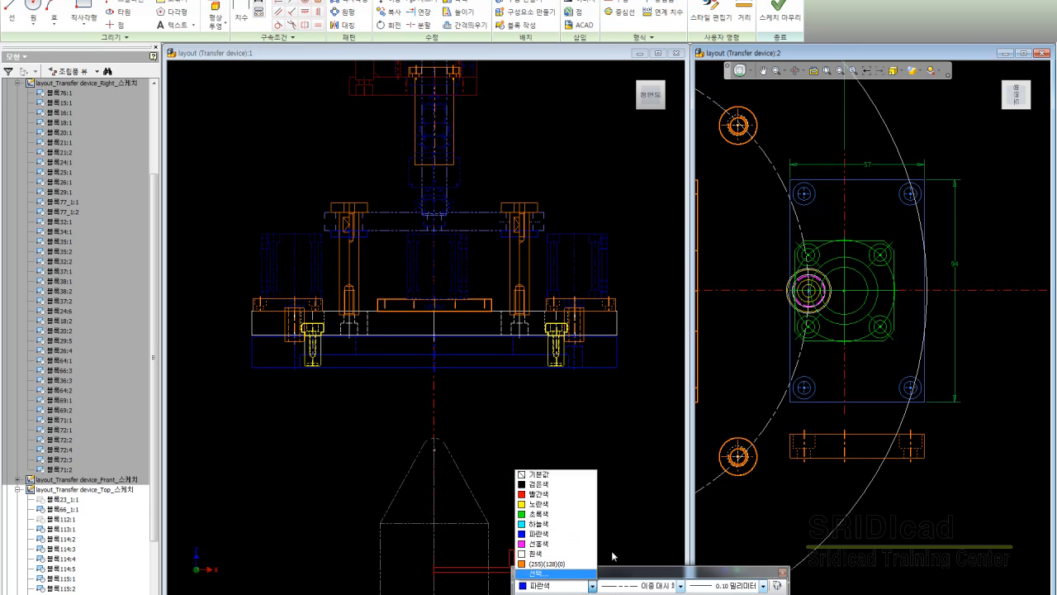
pyautogui.click(545, 573)
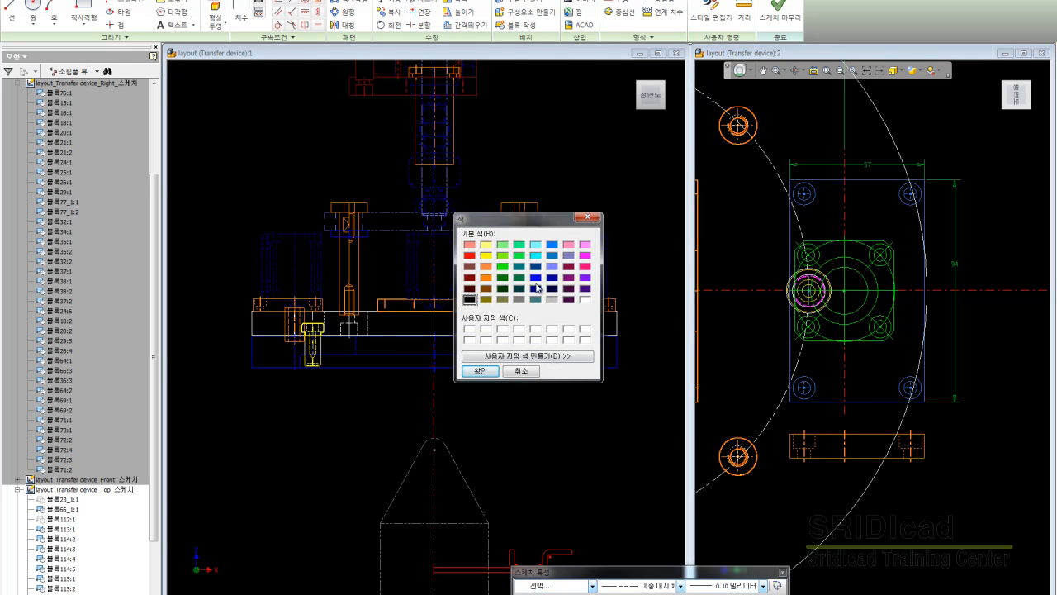
pyautogui.click(536, 289)
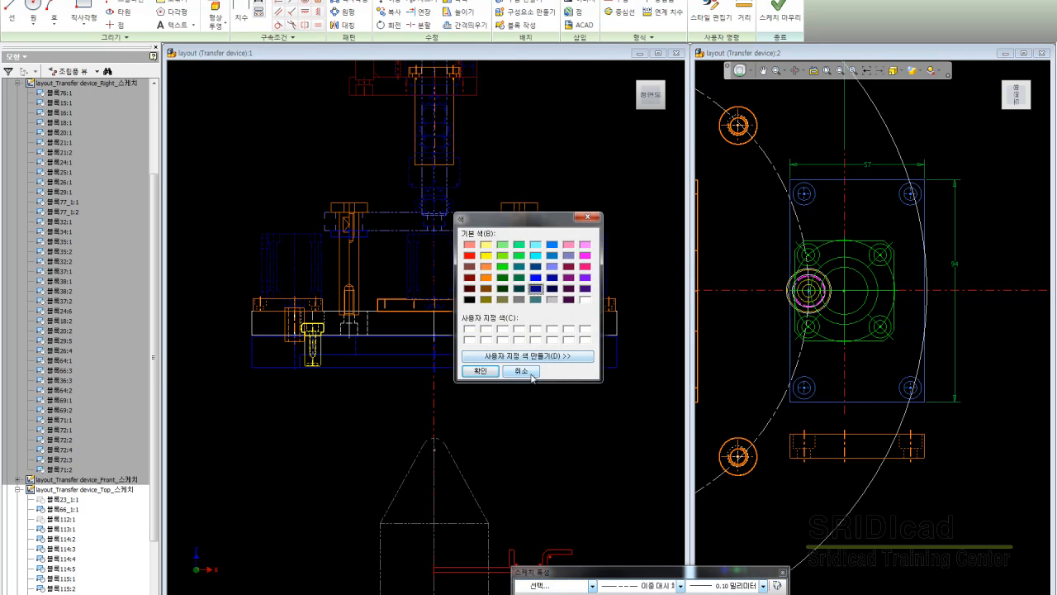
pyautogui.click(494, 370)
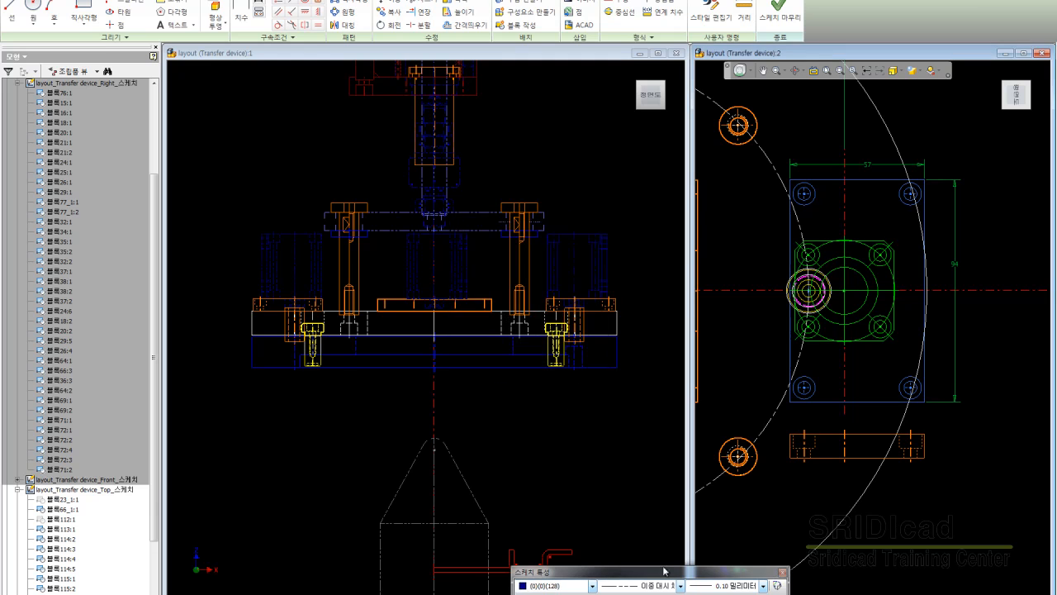
pyautogui.click(780, 585)
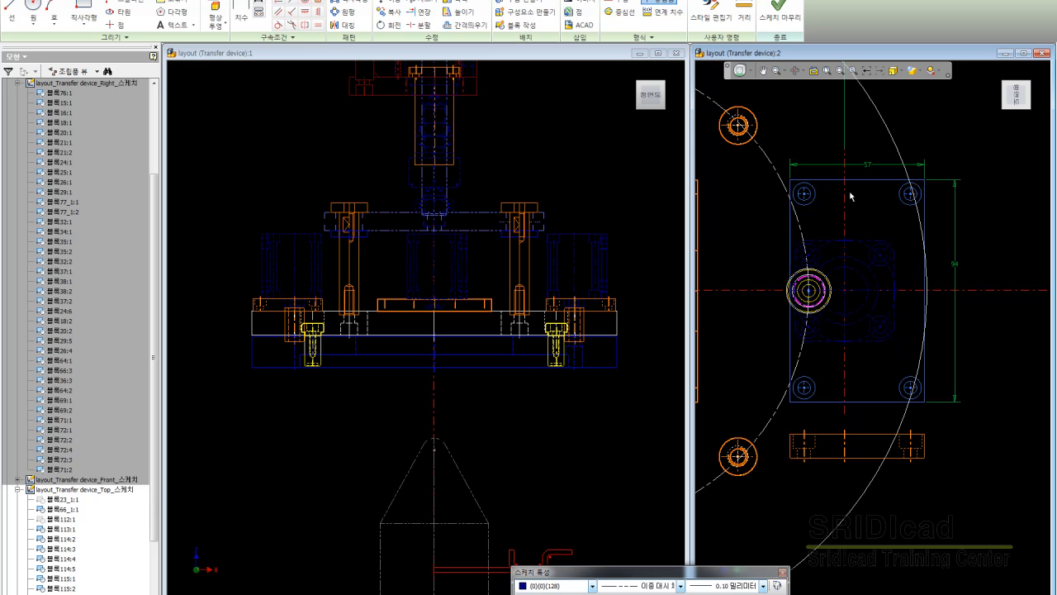
# - Measure the diameter of the flanged component's mounting hole in the top view
pyautogui.moveTo(950, 464); pyautogui.dragTo(939, 437, button='middle')
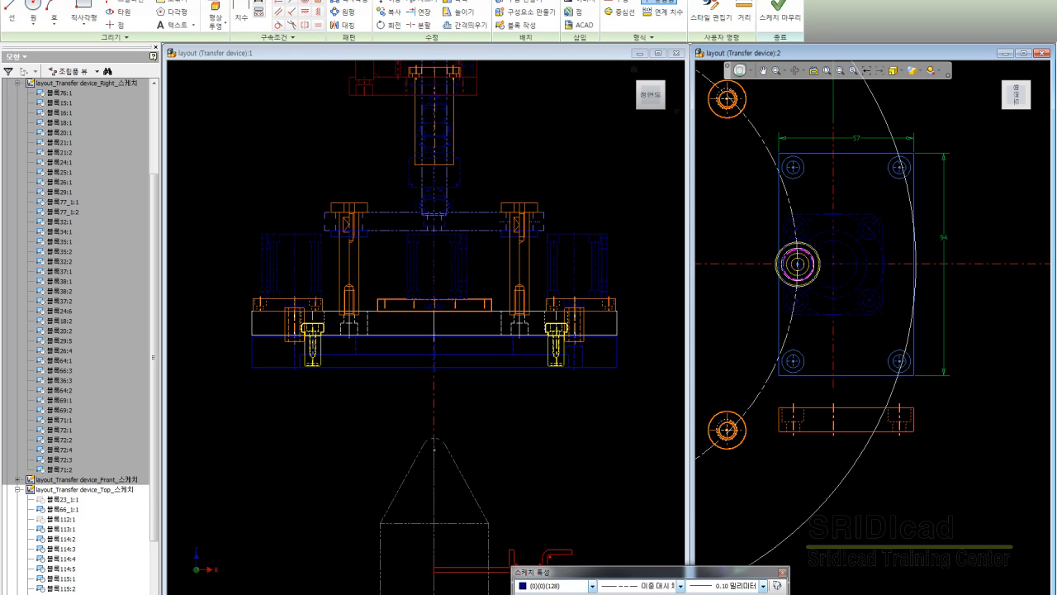
pyautogui.scroll(3, 873, 229)
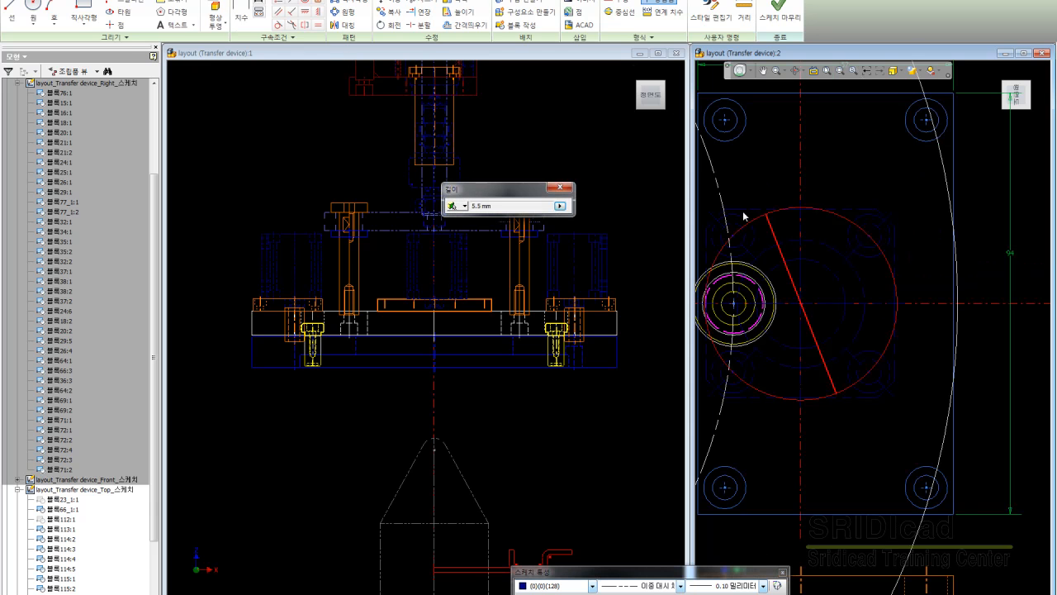
pyautogui.press('Escape')
pyautogui.scroll(-3, 907, 285)
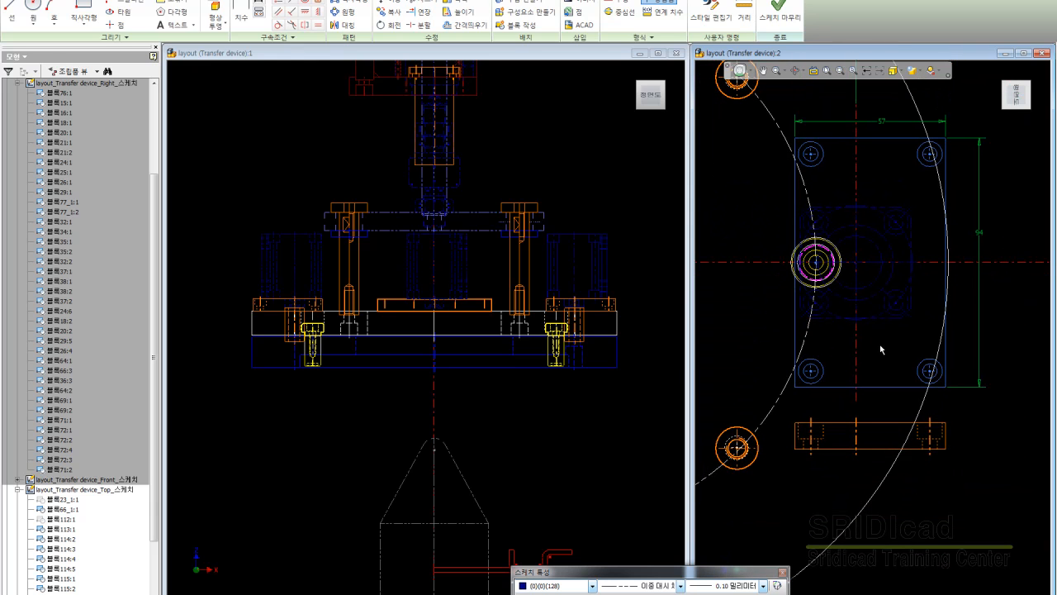
# - Place points at the flanged component's four mounting hole centres and hide the component block
pyautogui.click(115, 24)
pyautogui.rightClick(914, 250)
pyautogui.click(950, 490)
pyautogui.rightClick(39, 558)
pyautogui.click(66, 483)
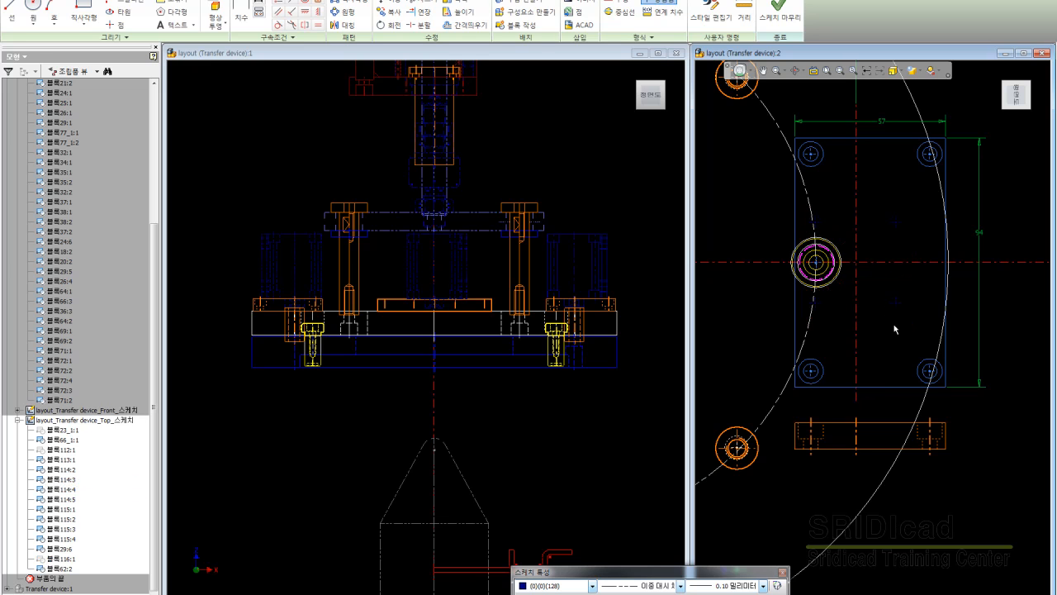
# - Reset the four points' colour, line type and line weight to the default value (기본값)
pyautogui.click(815, 223)
pyautogui.click(592, 585)
pyautogui.click(608, 468)
pyautogui.click(592, 585)
pyautogui.click(545, 477)
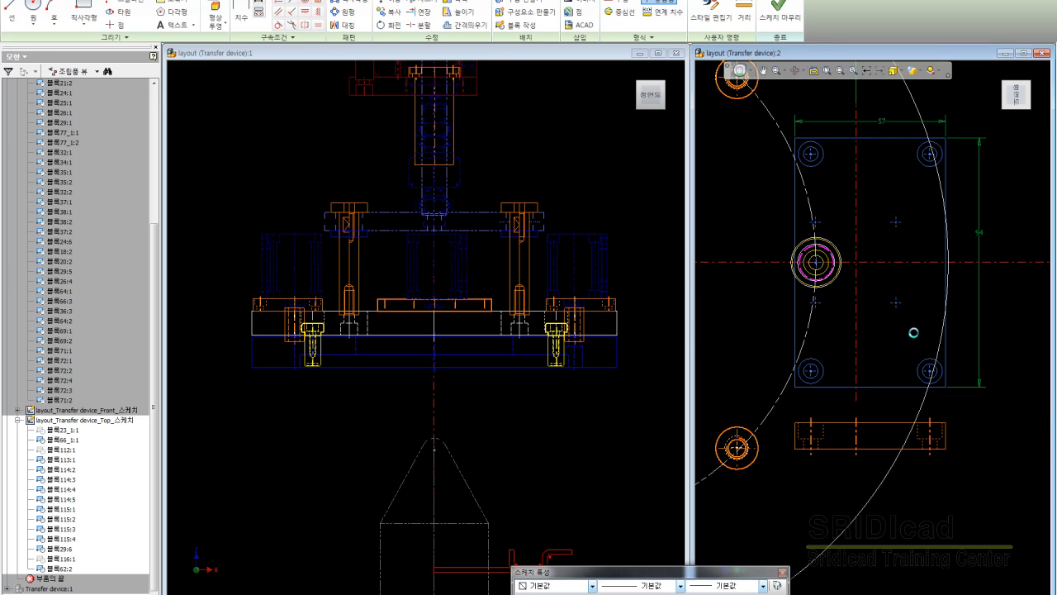
# - Paste the tapped-hole symbol inside the plate's lower right area and set it to black with default line type and line weight
pyautogui.scroll(5, 914, 337)
pyautogui.click(919, 362)
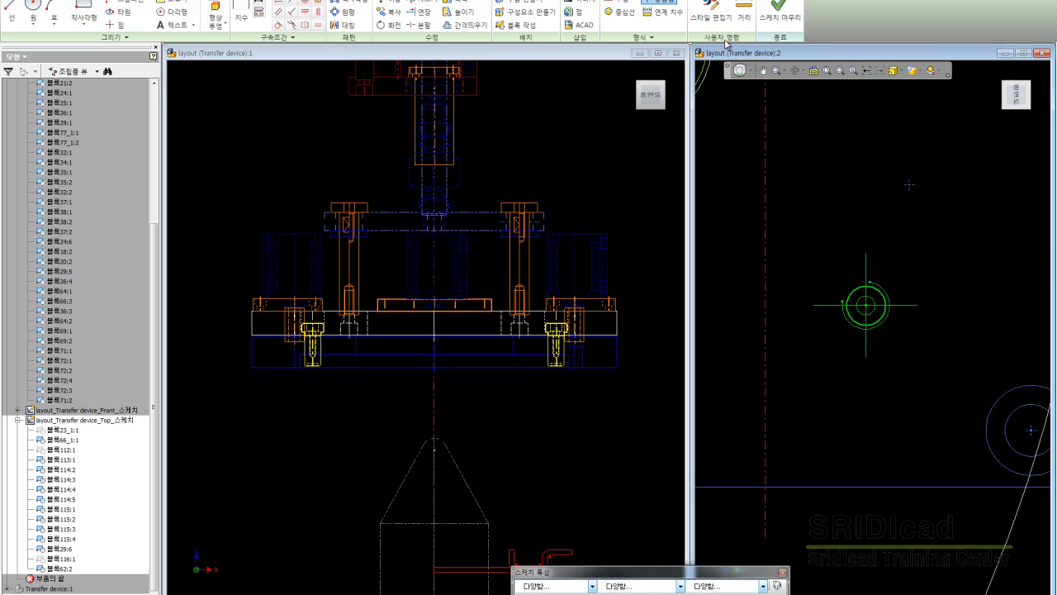
pyautogui.rightClick(829, 150)
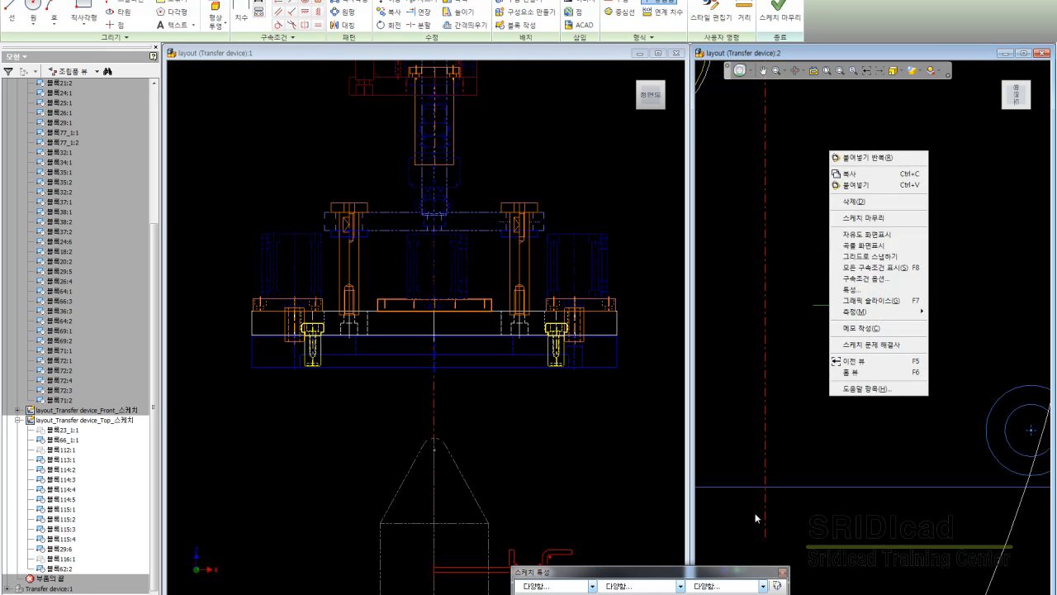
pyautogui.press('Escape')
pyautogui.click(592, 586)
pyautogui.click(545, 476)
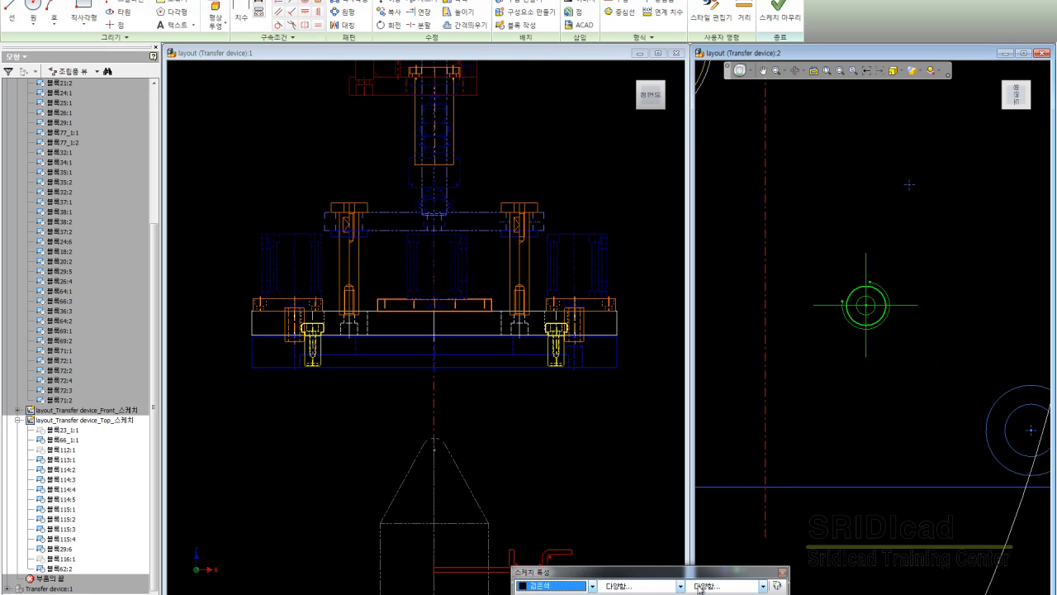
pyautogui.click(681, 585)
pyautogui.click(632, 476)
pyautogui.click(763, 586)
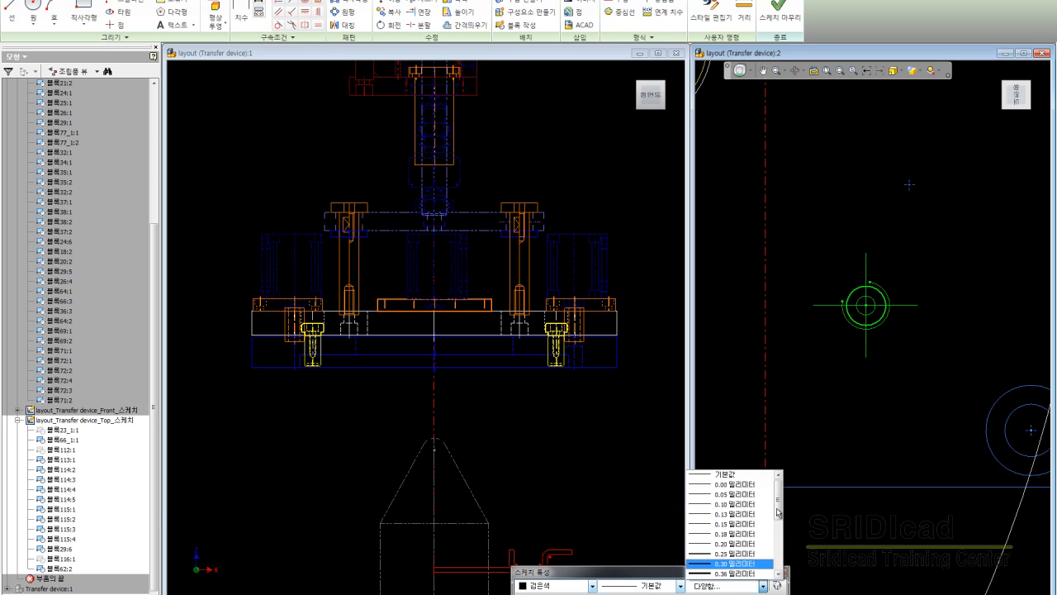
pyautogui.click(724, 475)
# - Set the colour of the whole pasted tapped-hole symbol to the default value (기본값)
pyautogui.click(932, 385)
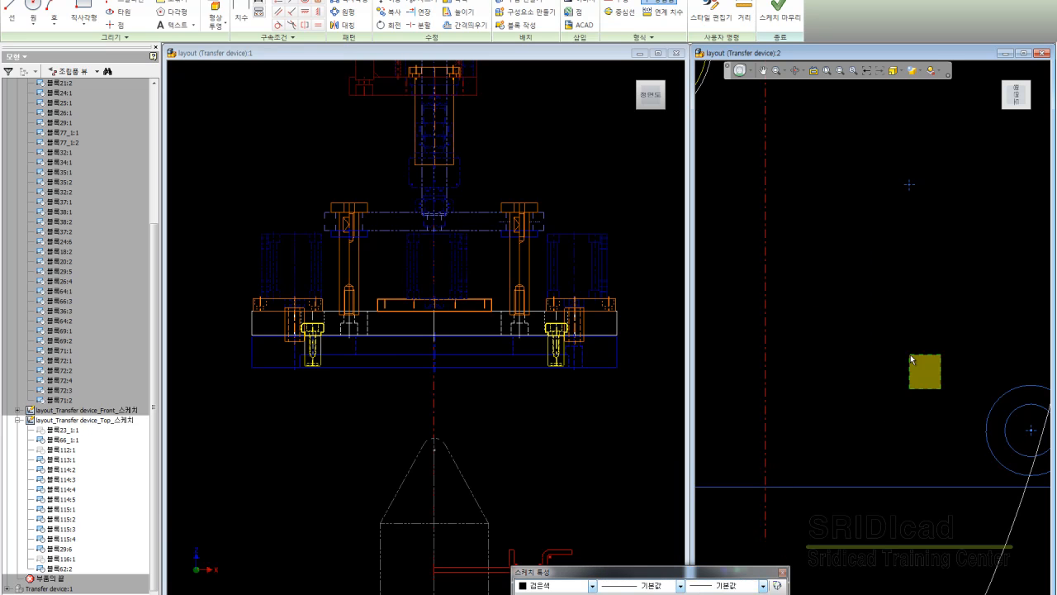
pyautogui.moveTo(912, 359); pyautogui.dragTo(907, 365)
pyautogui.click(593, 585)
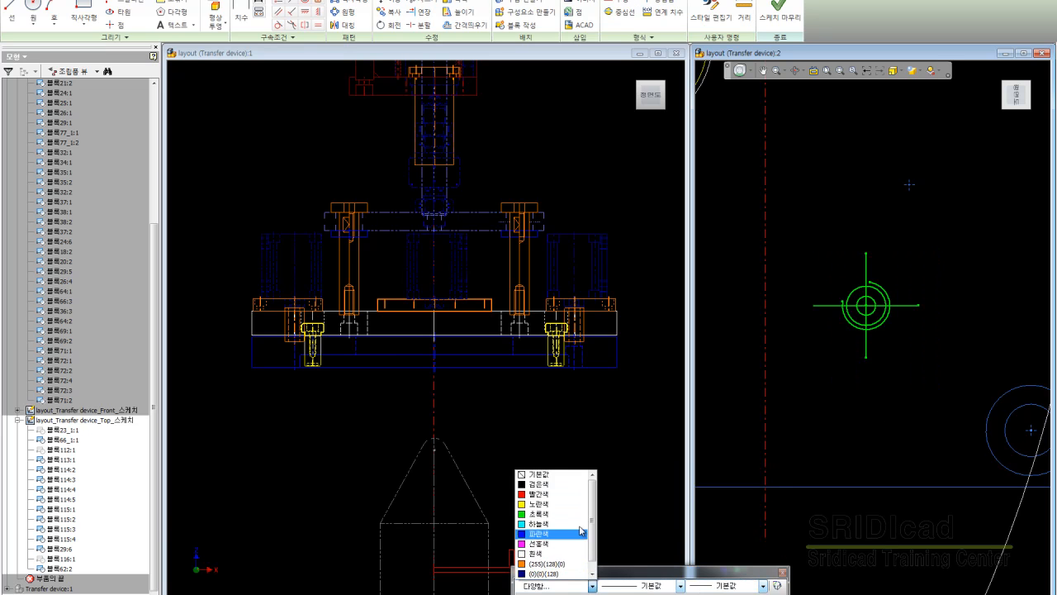
pyautogui.click(562, 475)
# - Delete the tapped-hole symbol's innermost circle and convert its two crossing lines to centrelines
pyautogui.scroll(5, 879, 297)
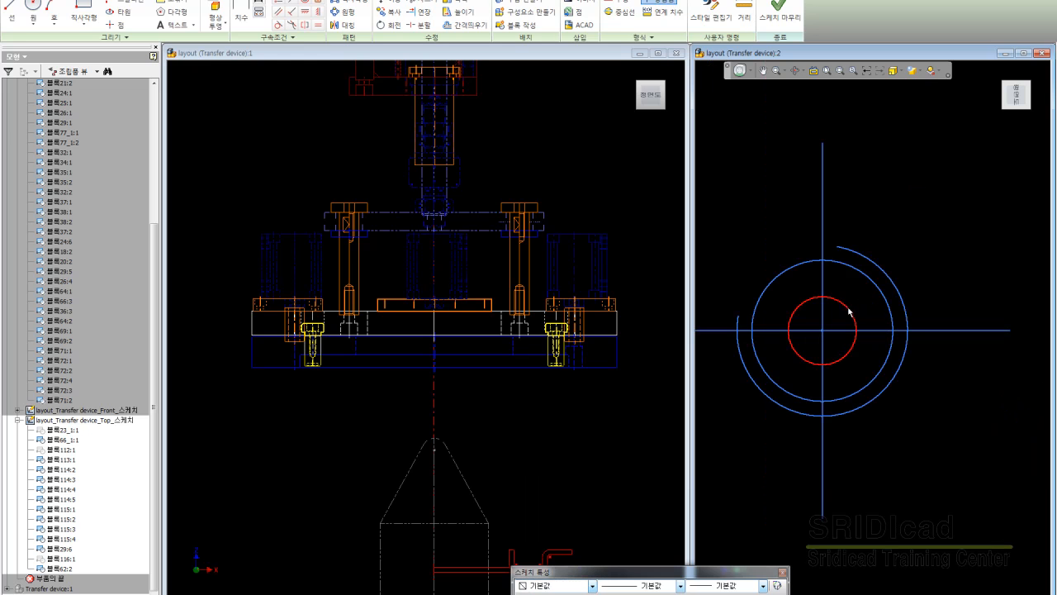
pyautogui.click(822, 314)
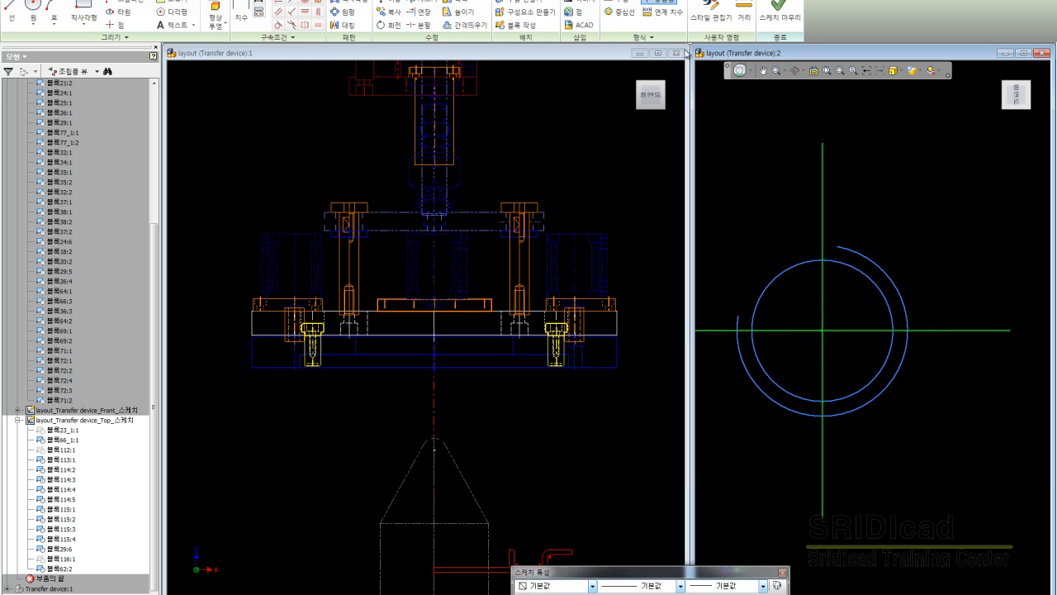
pyautogui.scroll(-6, 868, 258)
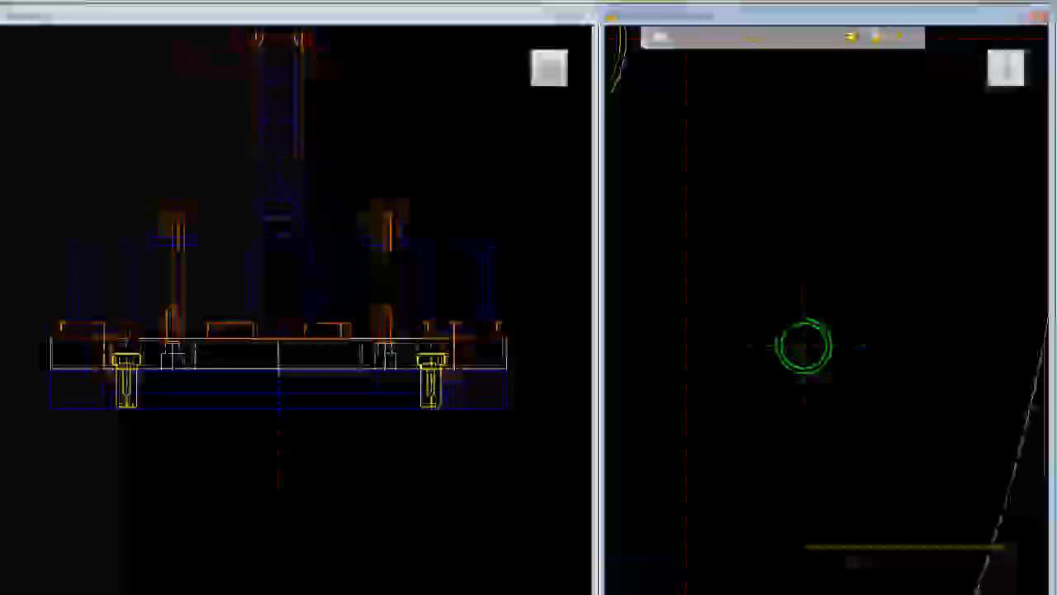
# - Copy the tapped-hole symbol by its centre to the four points inside the plate
pyautogui.click(389, 11)
pyautogui.click(726, 297)
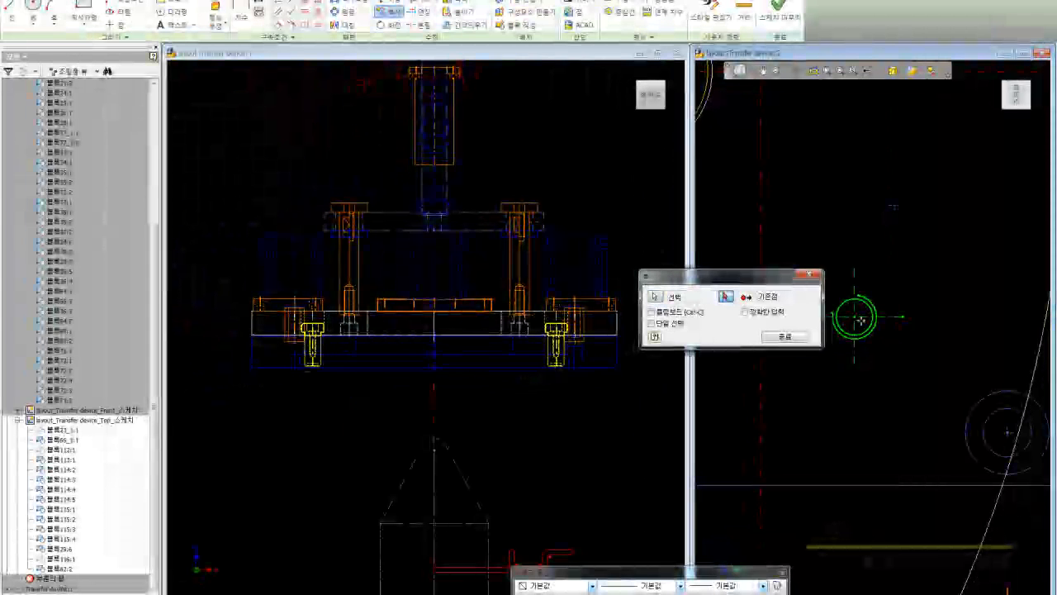
pyautogui.click(860, 319)
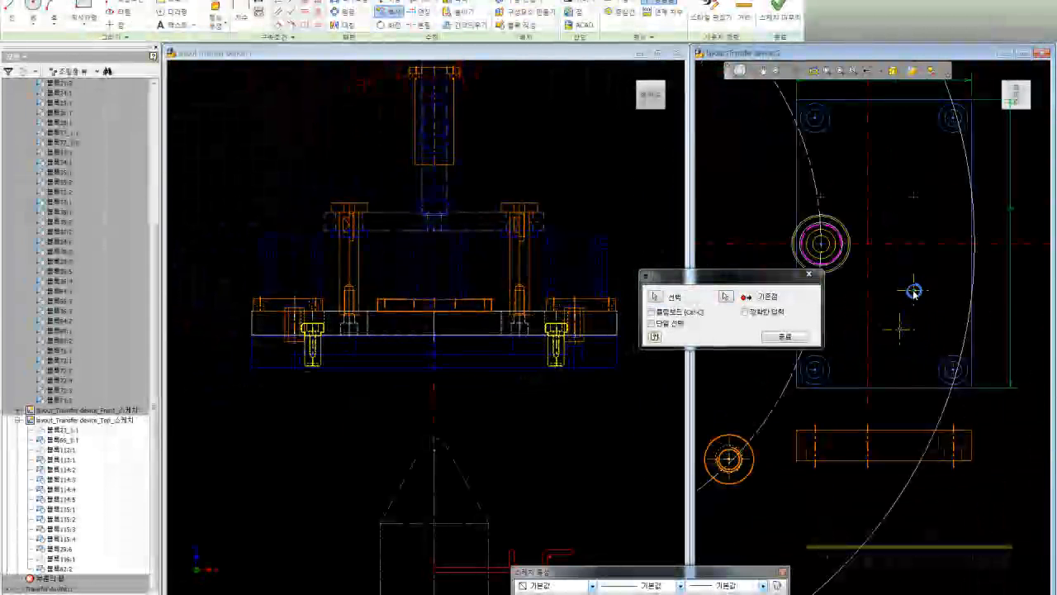
pyautogui.click(914, 198)
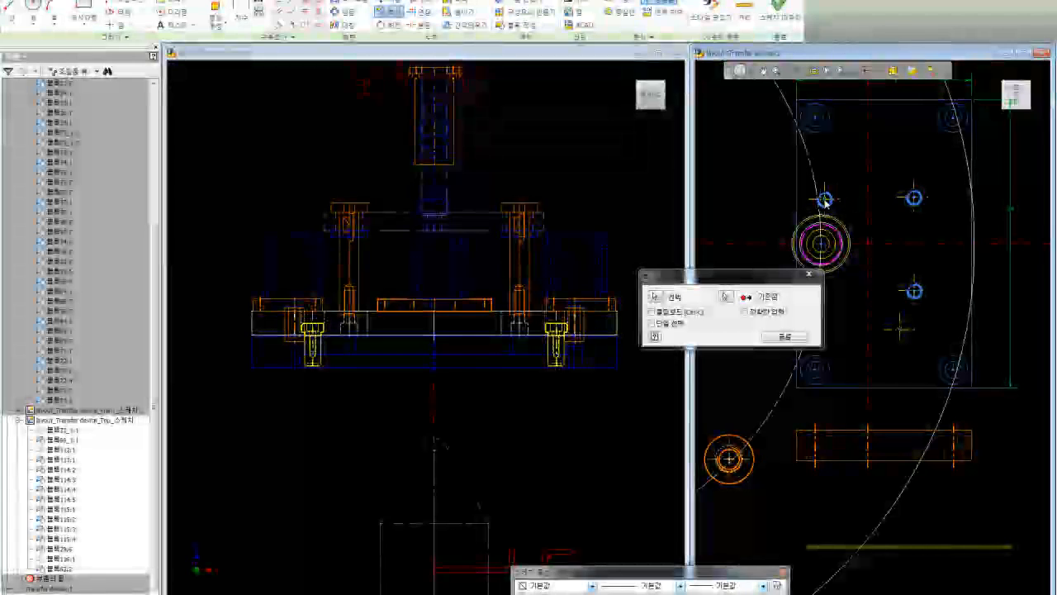
pyautogui.click(825, 199)
# - Try to move the misaligned upper-left tapped hole by its centre onto its nearby point
pyautogui.moveTo(875, 322); pyautogui.dragTo(923, 299, button='middle')
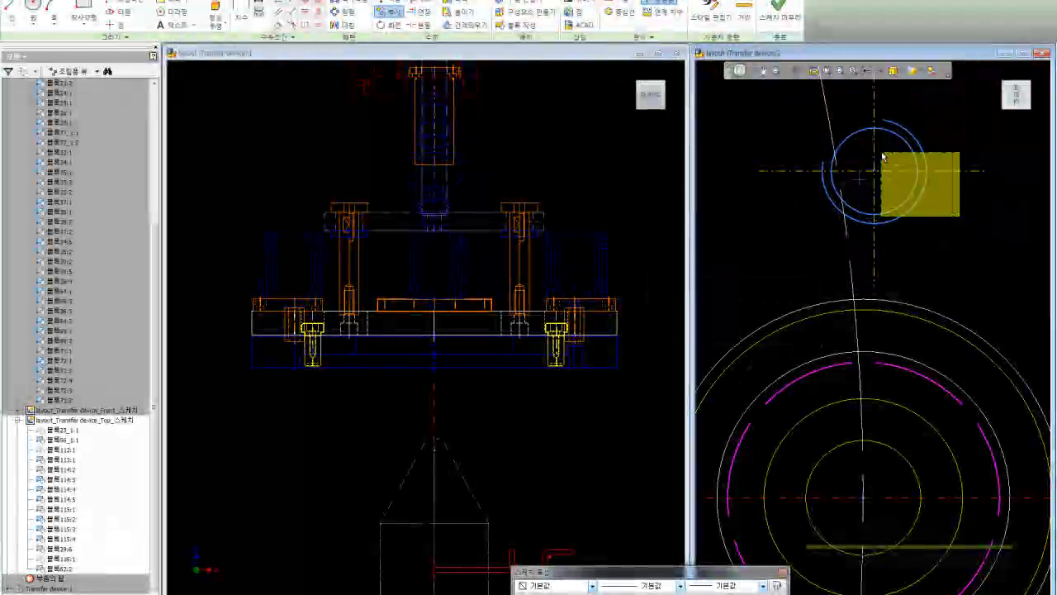
pyautogui.moveTo(882, 157); pyautogui.dragTo(874, 150)
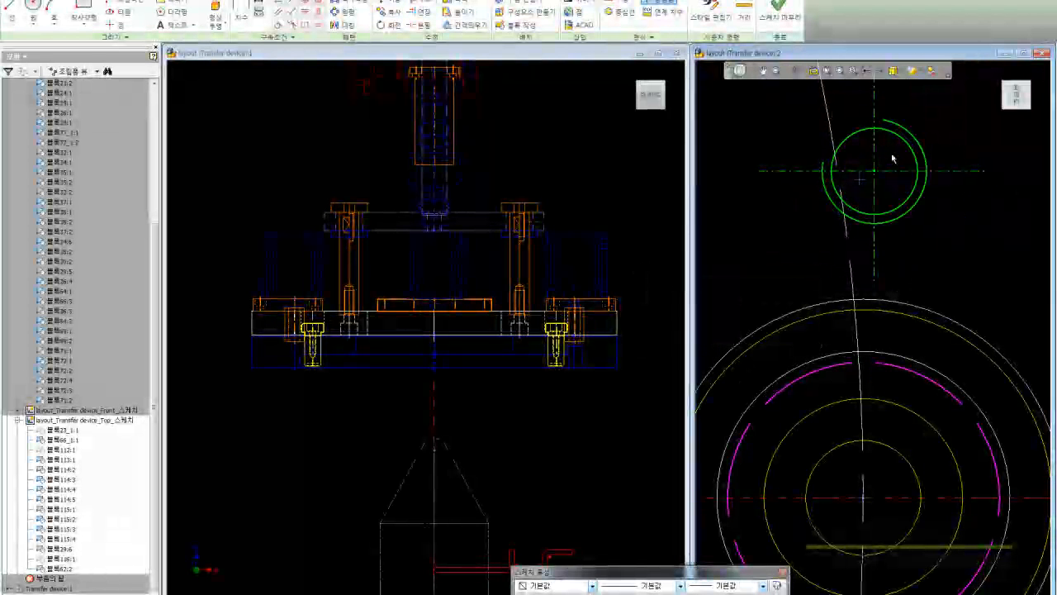
pyautogui.click(388, 2)
pyautogui.click(447, 314)
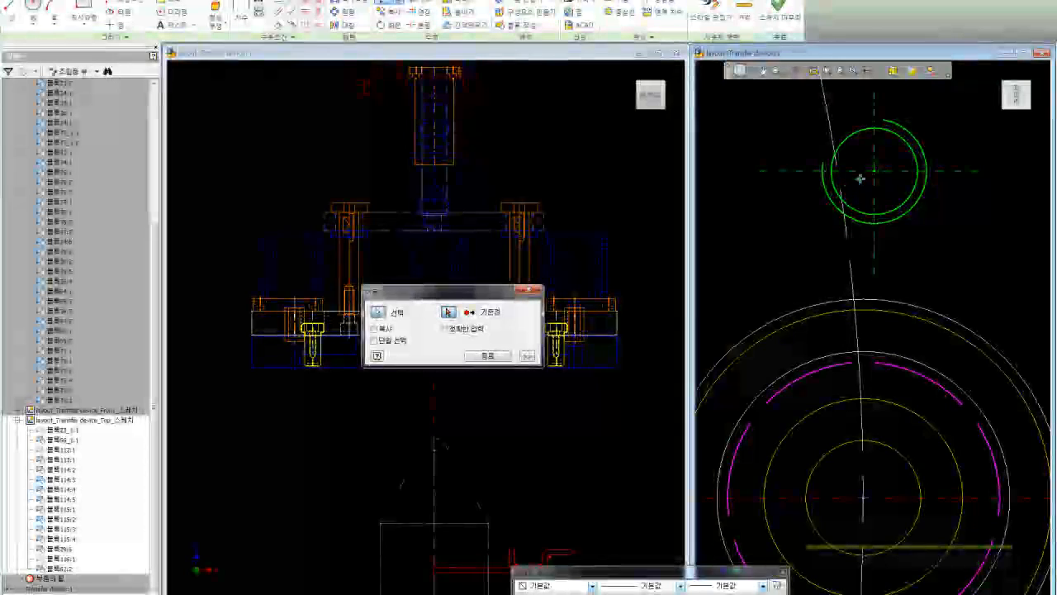
pyautogui.click(874, 170)
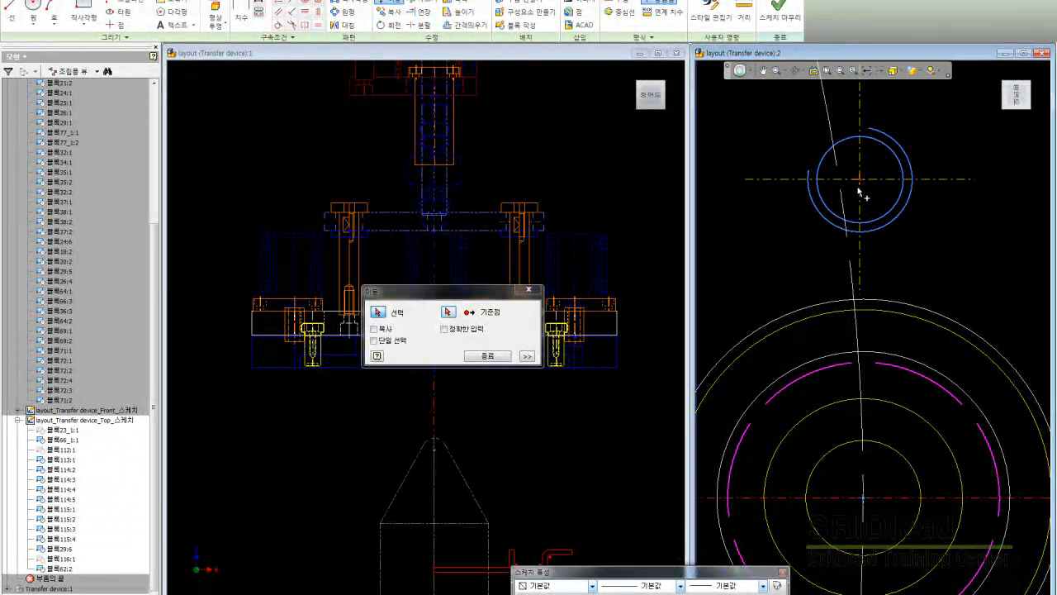
pyautogui.scroll(3, 870, 191)
pyautogui.scroll(-4, 866, 184)
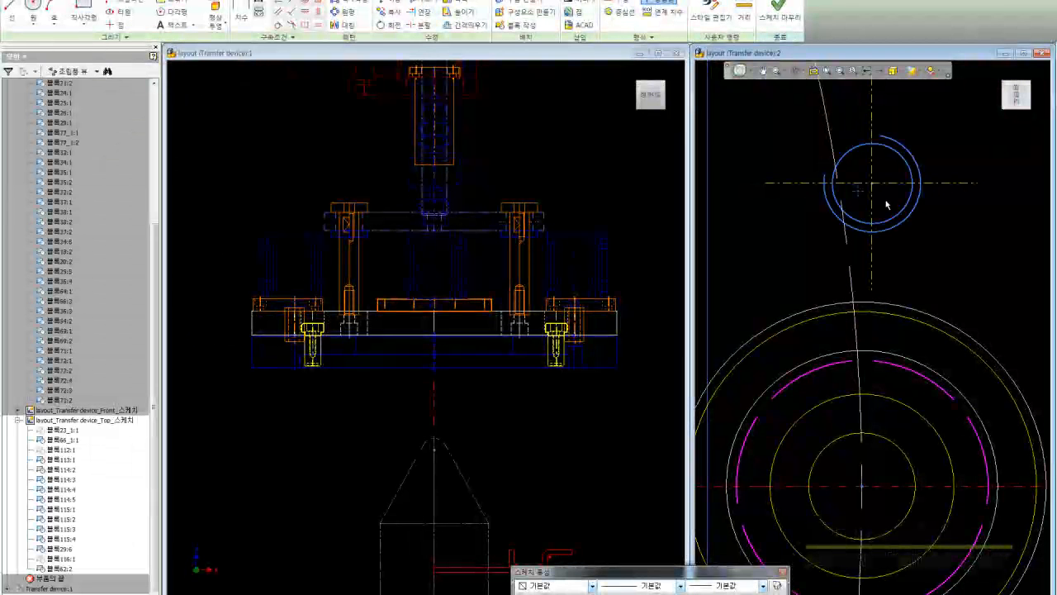
# - Move the upper-left tapped-hole symbol by its centre exactly onto its point
pyautogui.scroll(3, 884, 192)
pyautogui.moveTo(974, 236); pyautogui.dragTo(850, 164)
pyautogui.moveTo(1009, 377); pyautogui.dragTo(843, 173)
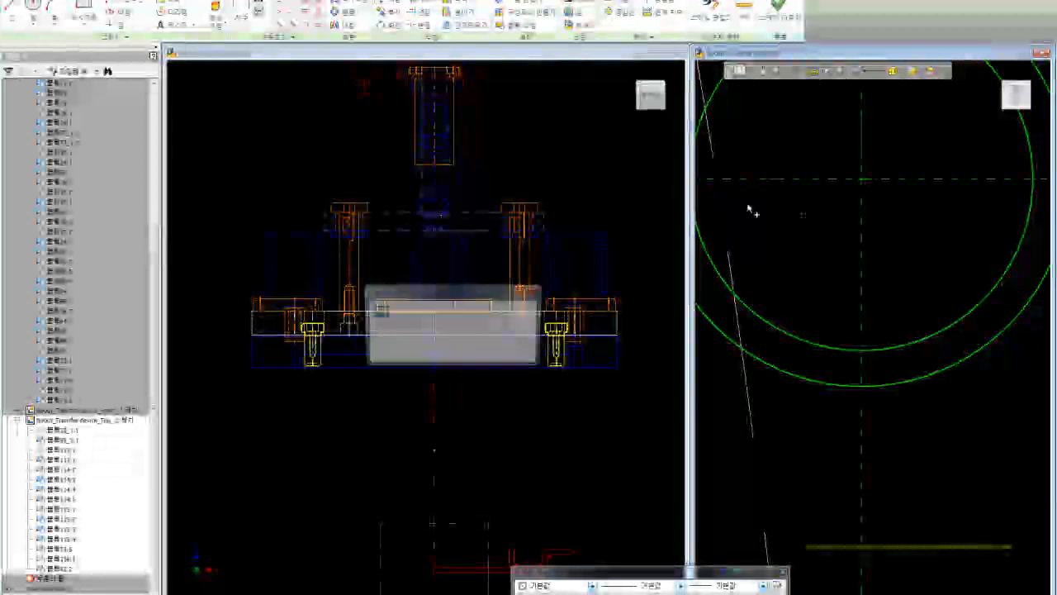
pyautogui.click(450, 312)
pyautogui.click(859, 179)
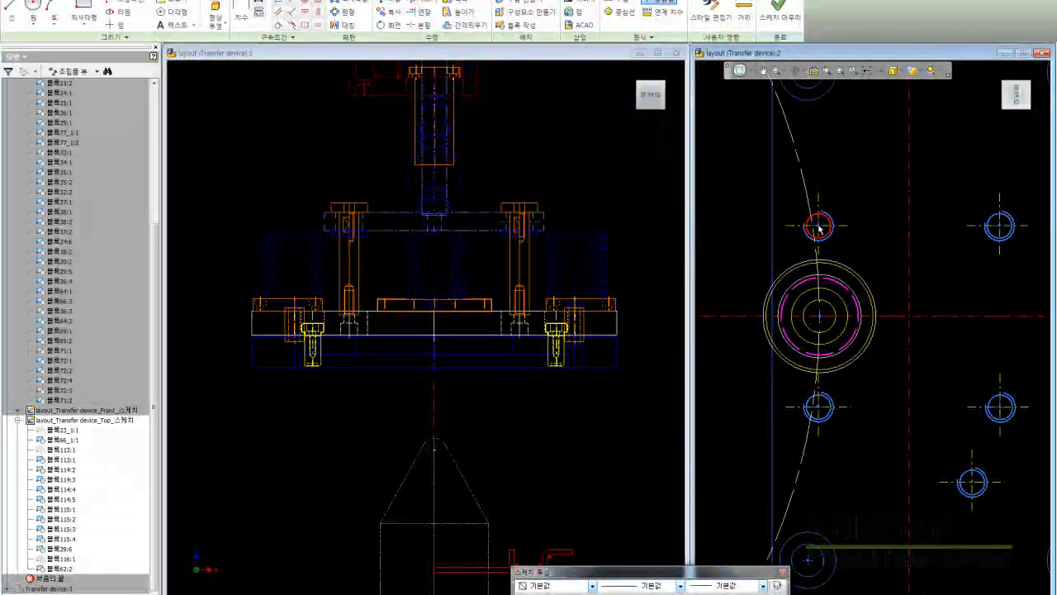
# - Draw two horizontal projection lines from the side view's two inner hole lines across the plate, the lower one about 142 mm long
pyautogui.scroll(-4, 819, 229)
pyautogui.moveTo(882, 283); pyautogui.dragTo(858, 278, button='middle')
pyautogui.moveTo(950, 316); pyautogui.dragTo(962, 322, button='middle')
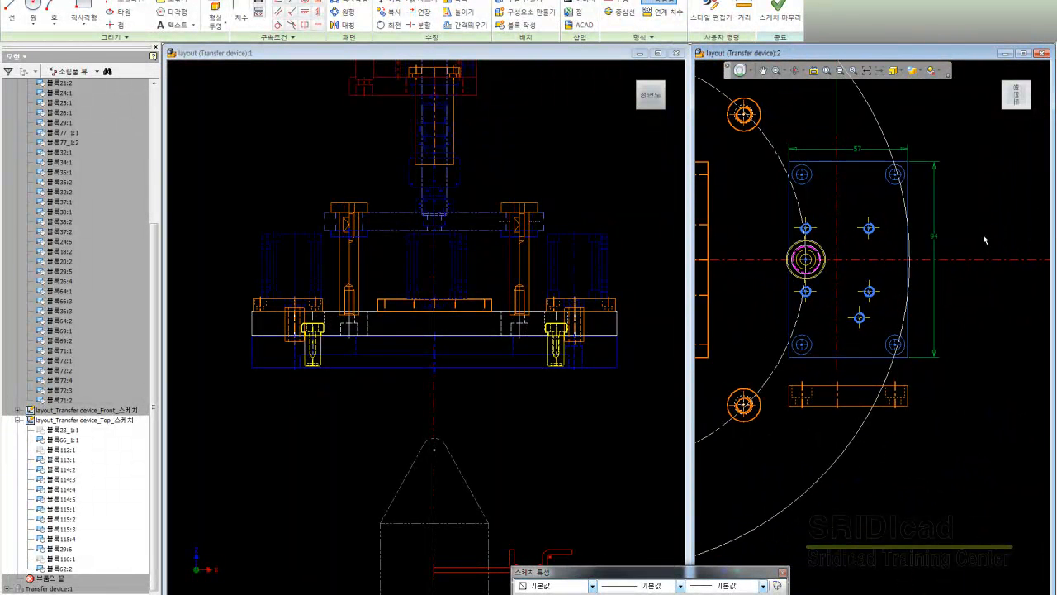
pyautogui.moveTo(984, 240); pyautogui.dragTo(1004, 239, button='middle')
pyautogui.press('l')
pyautogui.click(727, 224)
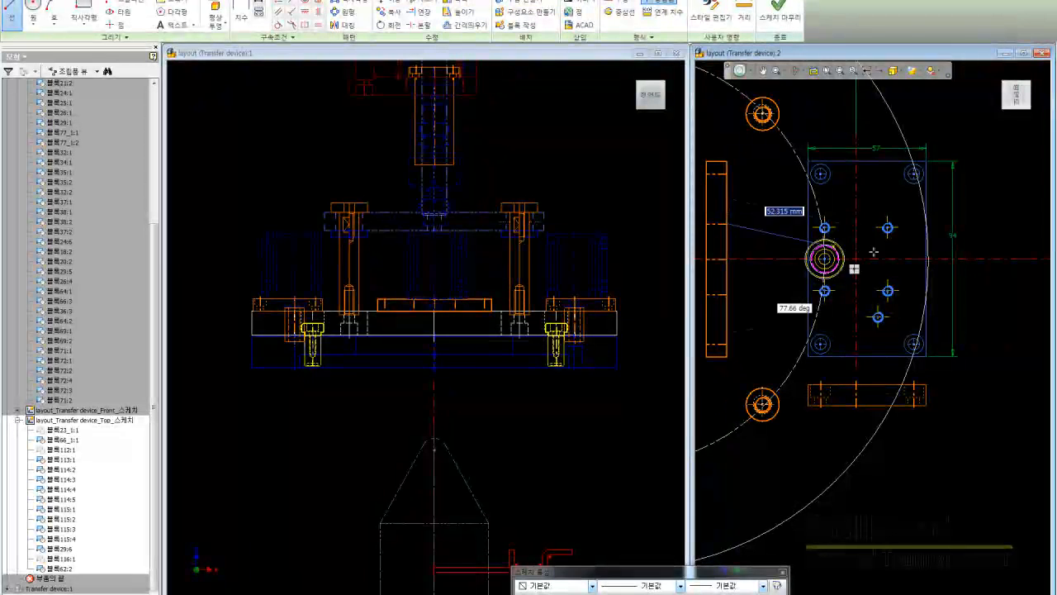
pyautogui.click(1004, 223)
pyautogui.press('Escape')
pyautogui.press('l')
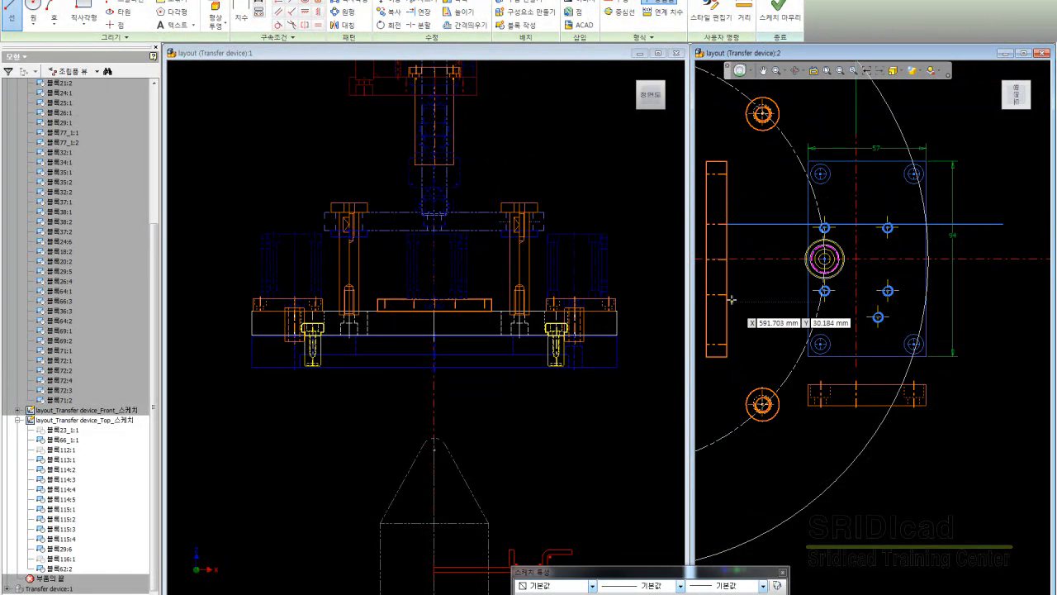
pyautogui.click(727, 295)
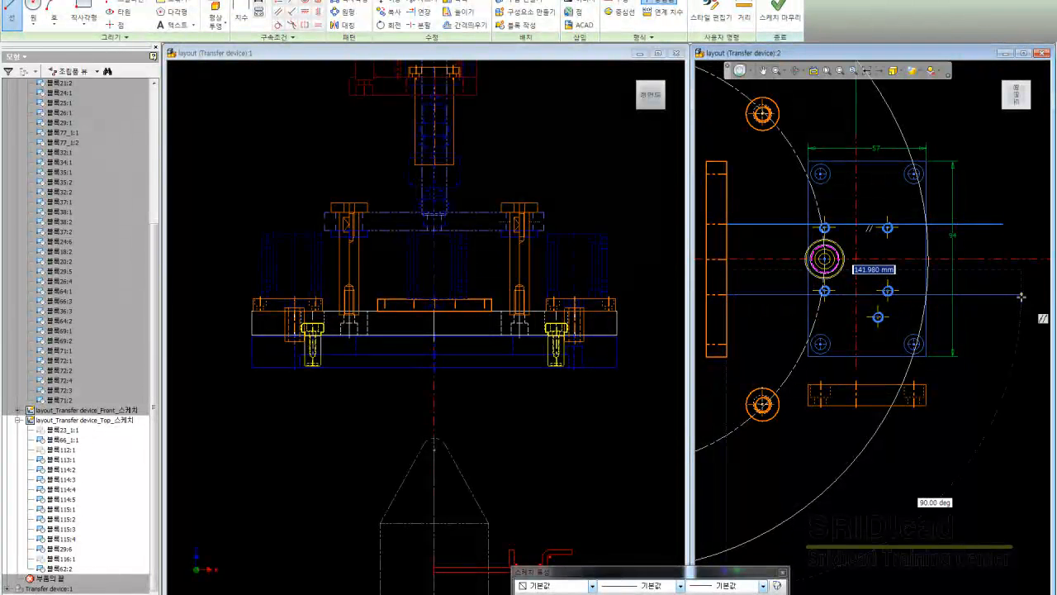
pyautogui.click(1021, 294)
pyautogui.press('Escape')
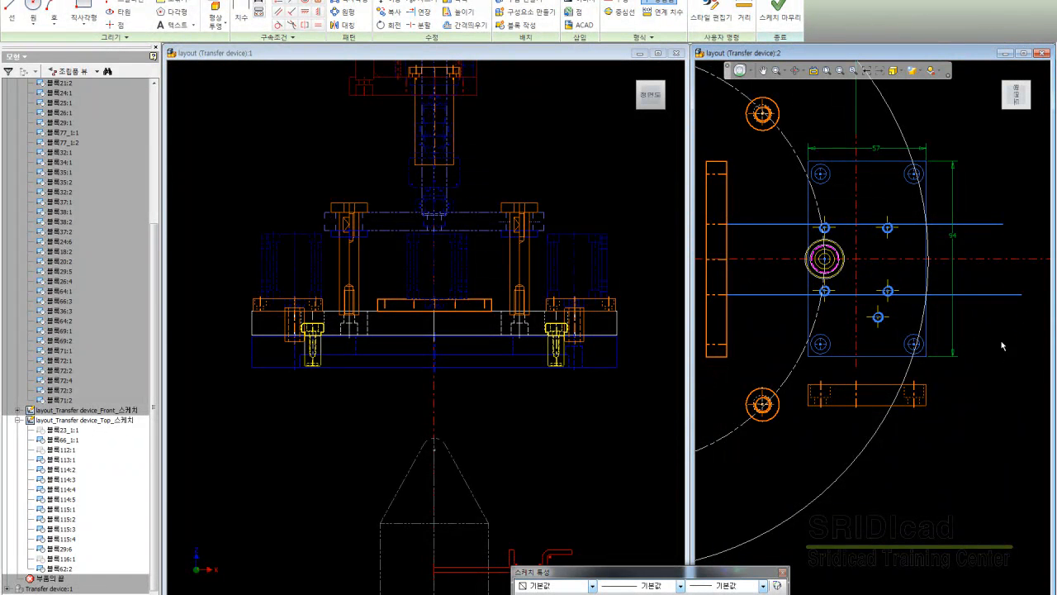
# - Draw a vertical line between the two projection lines at the right hole column and move the upper-right counterbored hole onto its upper end
pyautogui.press('l')
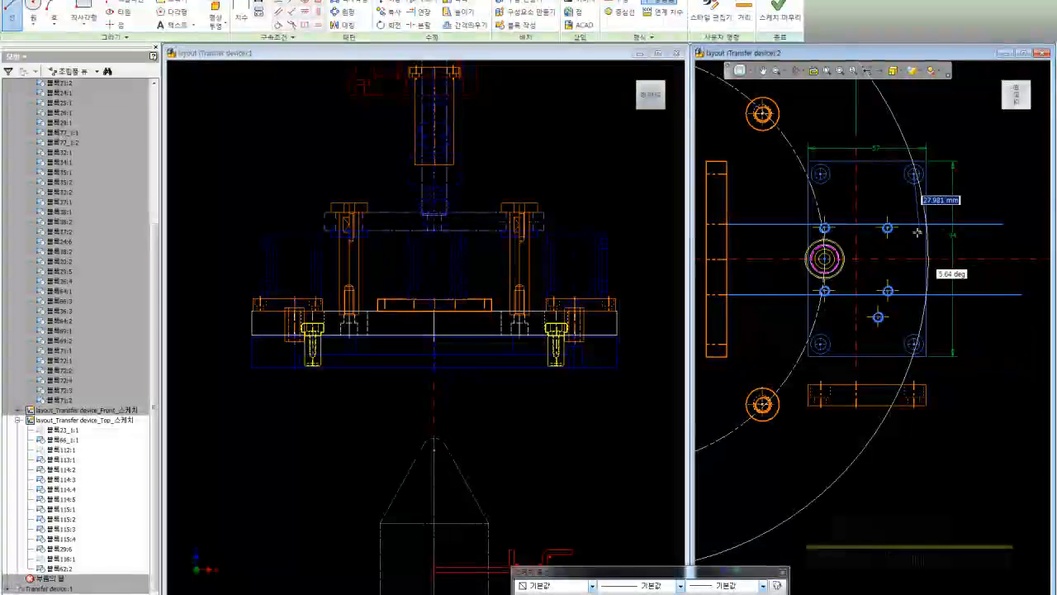
pyautogui.click(915, 308)
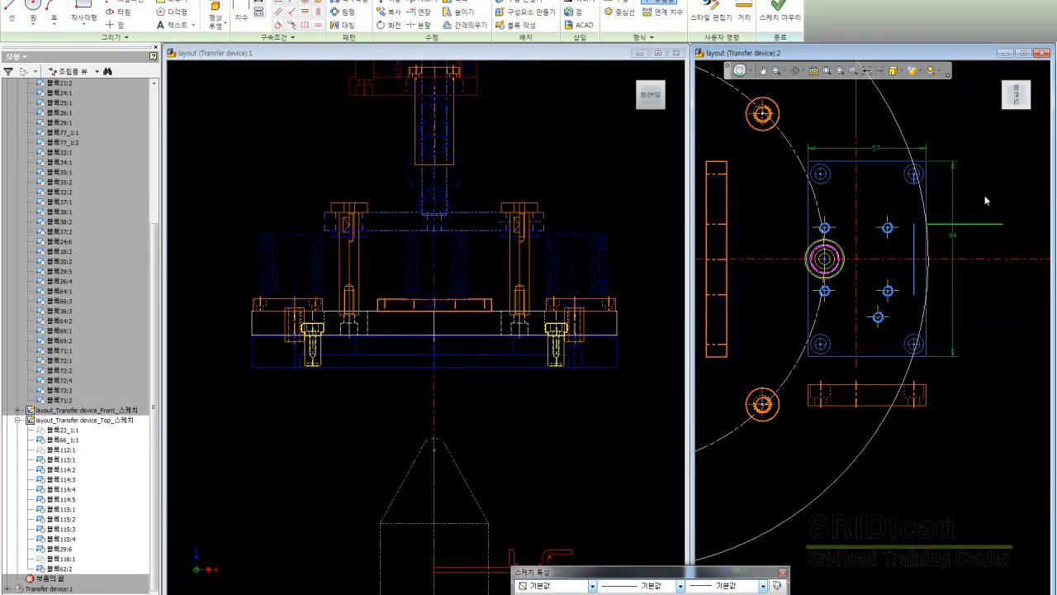
pyautogui.scroll(3, 925, 161)
pyautogui.moveTo(821, 159); pyautogui.dragTo(928, 266)
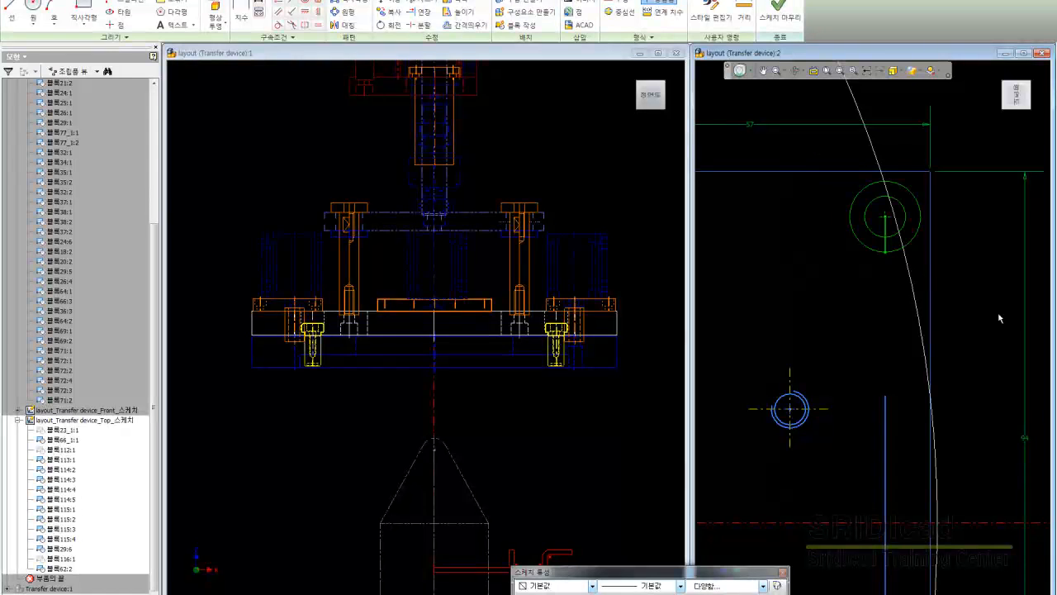
pyautogui.click(391, 5)
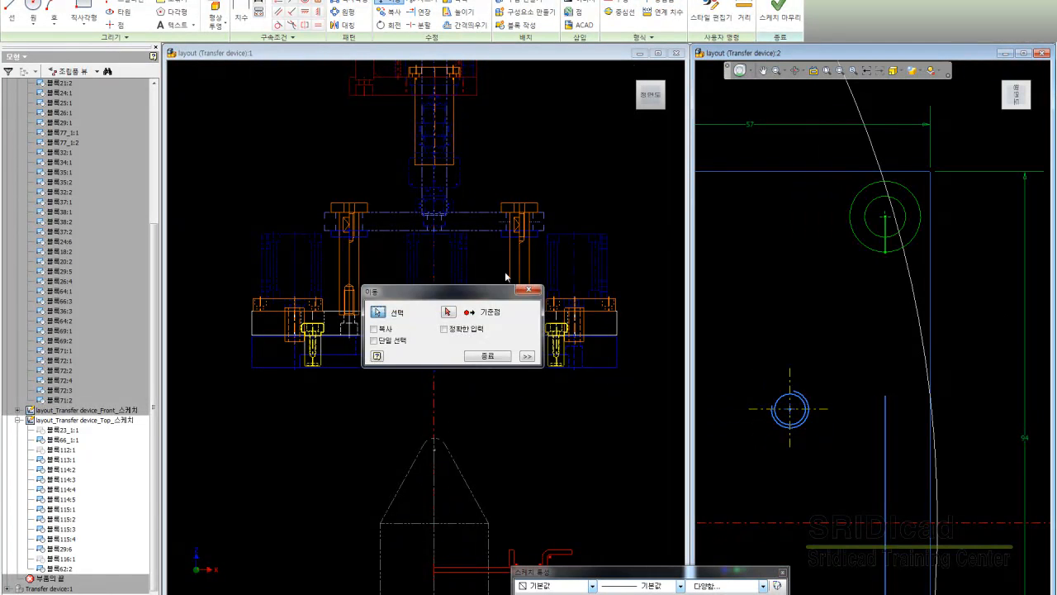
pyautogui.click(885, 216)
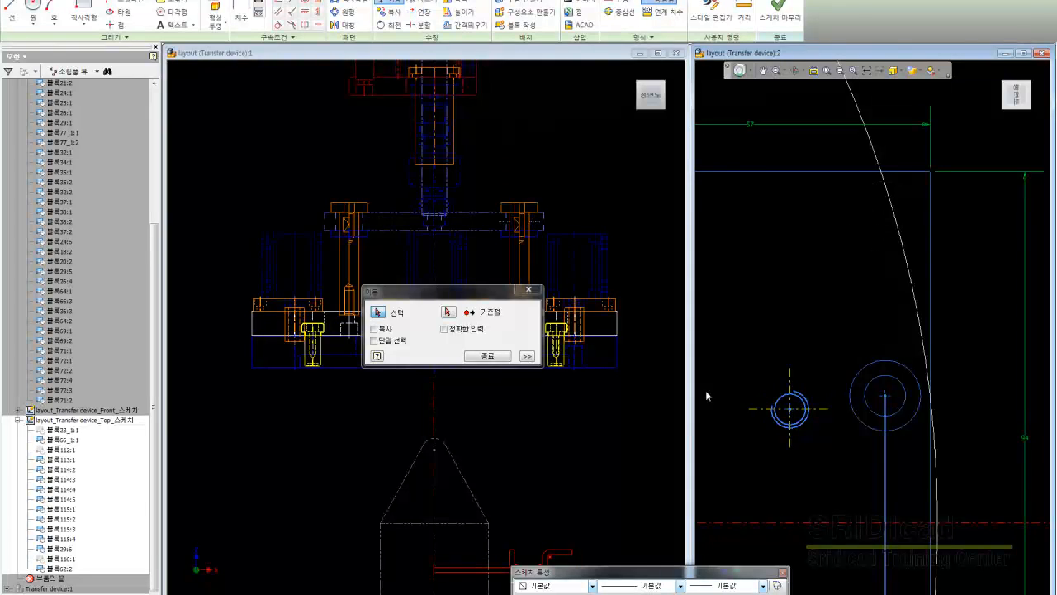
pyautogui.click(496, 356)
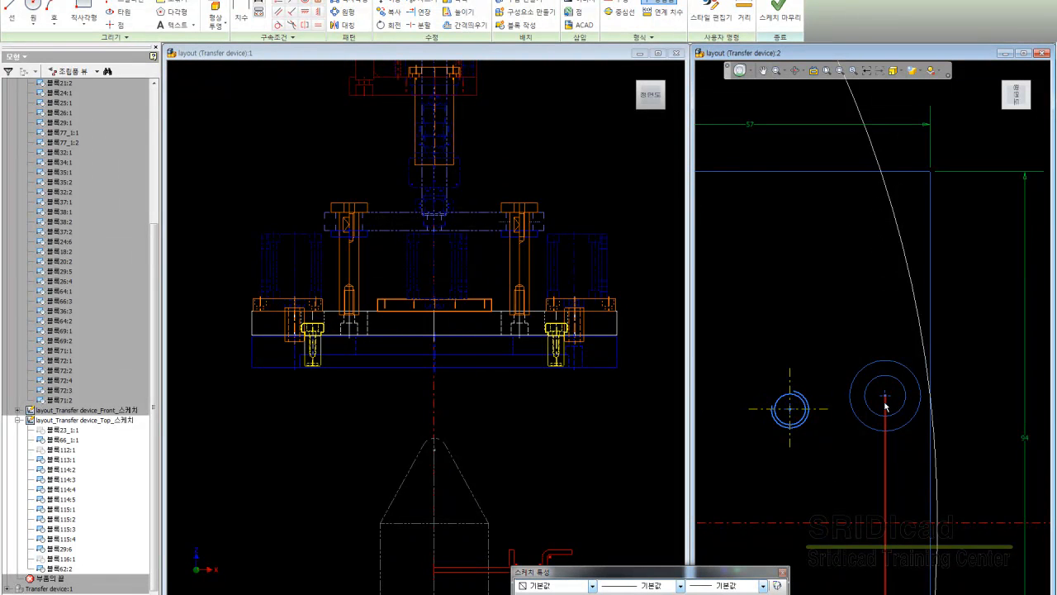
# - Move the lower-right counterbored hole by its centre onto the vertical helper line's lower end and delete the helper line
pyautogui.scroll(-5, 857, 262)
pyautogui.scroll(3, 858, 317)
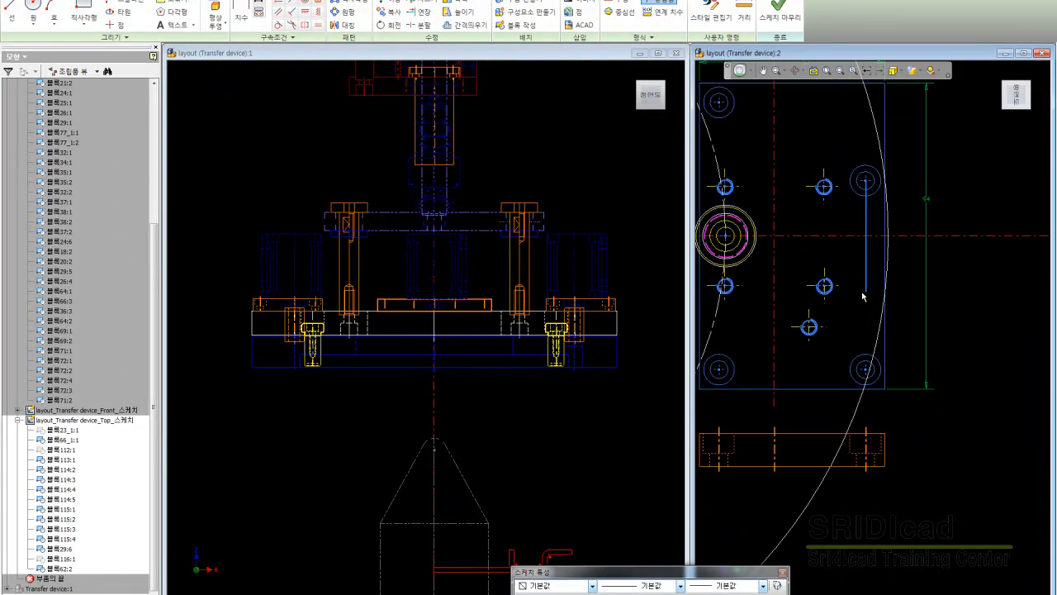
pyautogui.moveTo(838, 341); pyautogui.dragTo(900, 394)
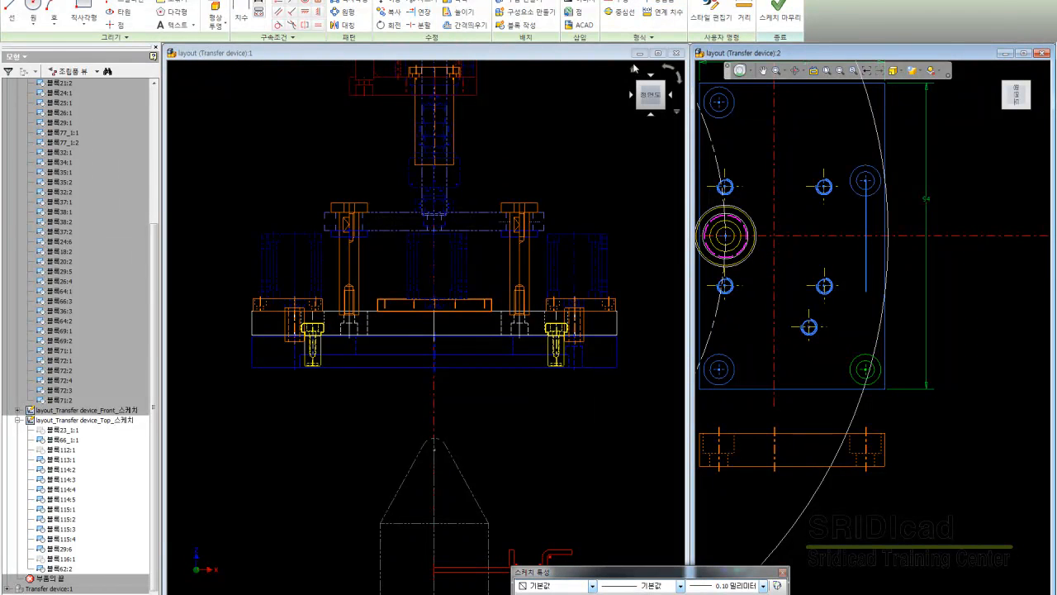
pyautogui.click(391, 3)
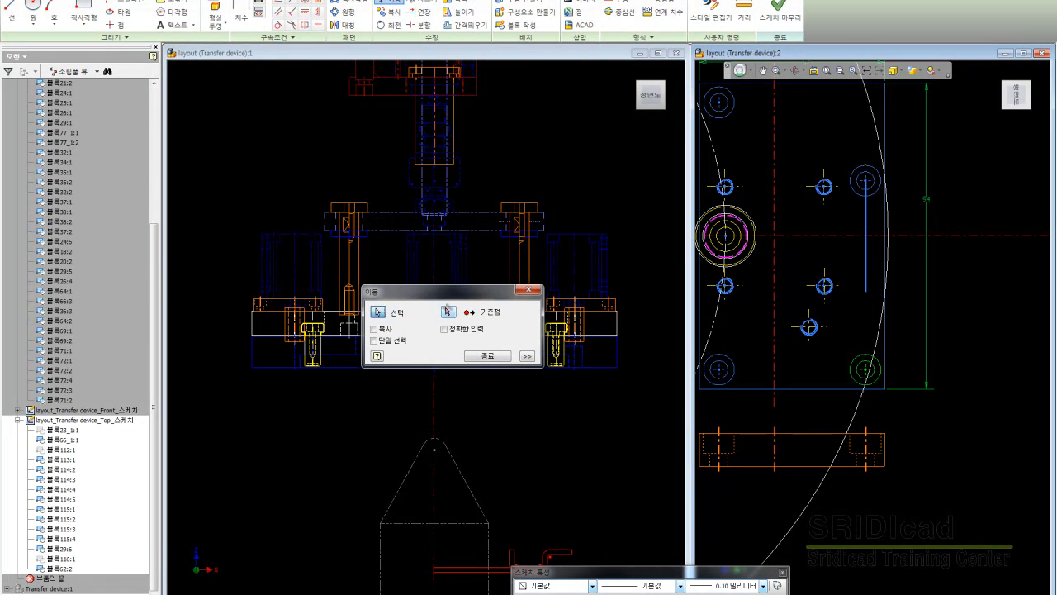
pyautogui.click(864, 369)
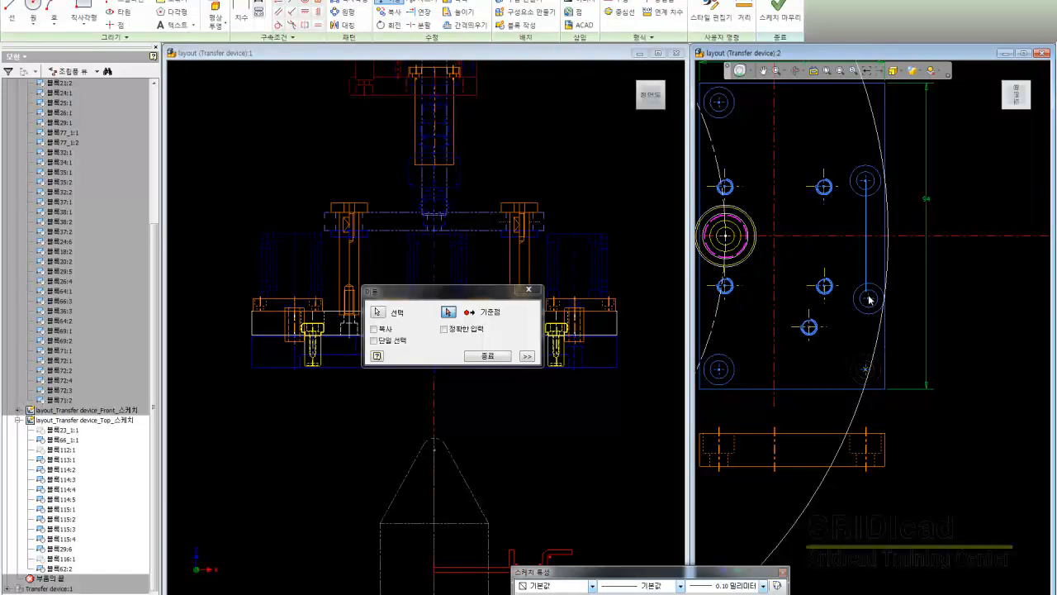
pyautogui.click(490, 353)
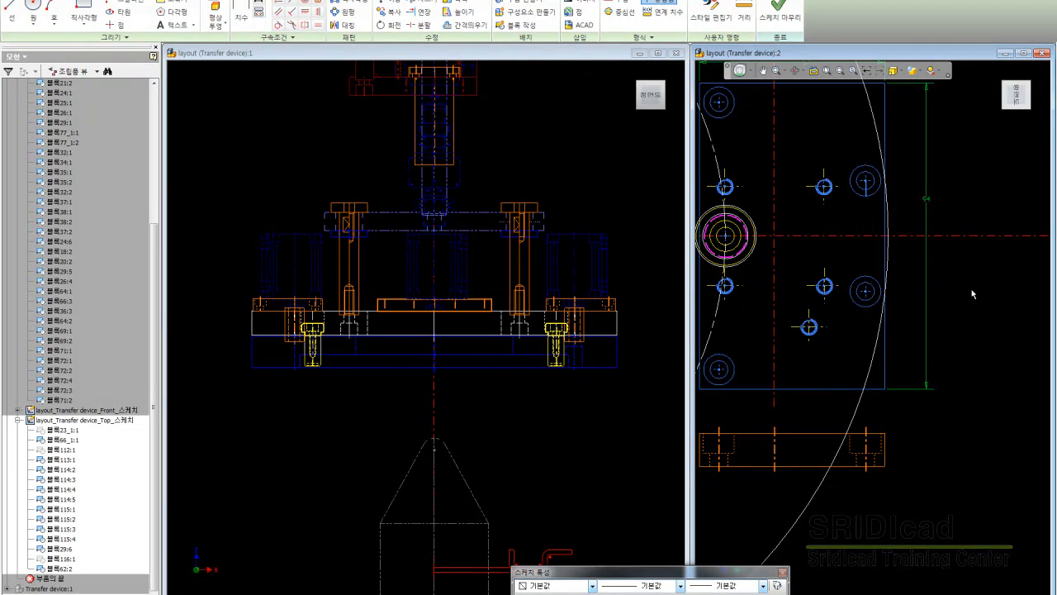
pyautogui.scroll(-2, 934, 267)
pyautogui.scroll(4, 898, 206)
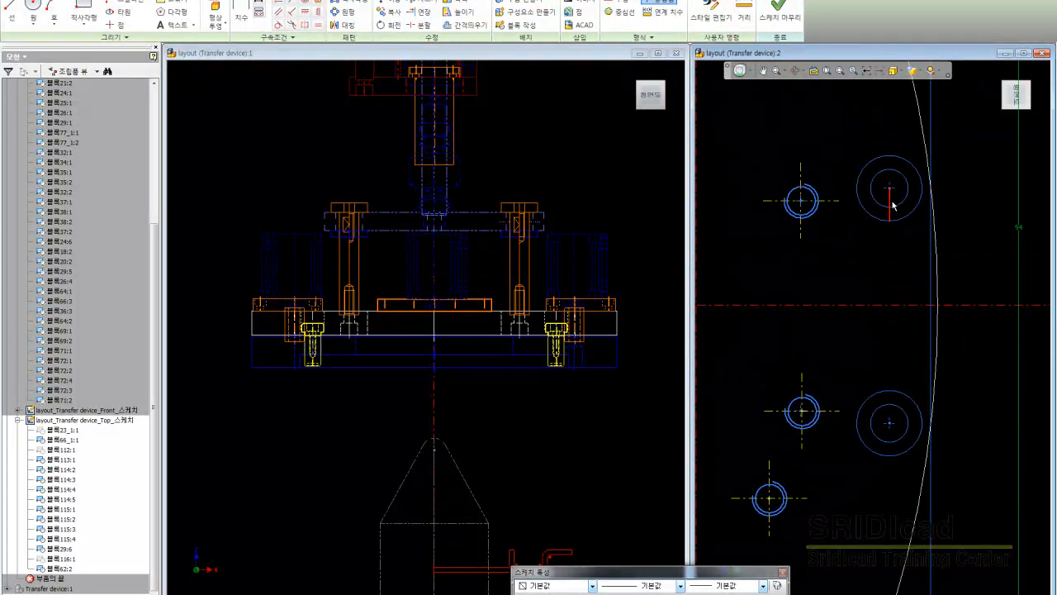
pyautogui.scroll(-3, 903, 257)
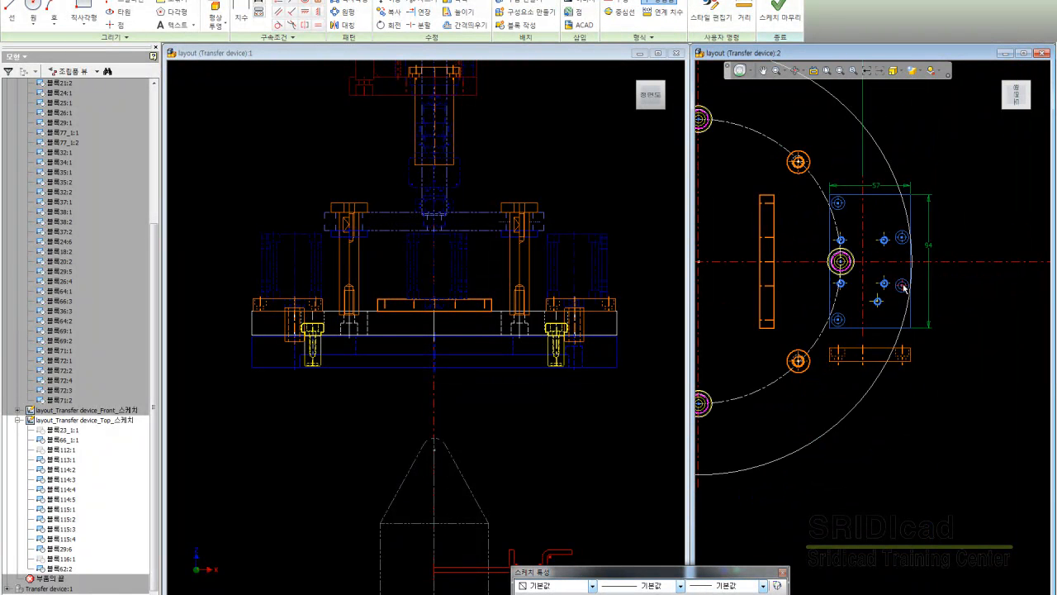
# - Create a sketch block from the plate outline, its dimensions, counterbored holes and tapped holes, leaving out the round bushing
pyautogui.scroll(2, 882, 255)
pyautogui.scroll(1, 883, 237)
pyautogui.scroll(-1, 883, 231)
pyautogui.moveTo(768, 126); pyautogui.dragTo(956, 414)
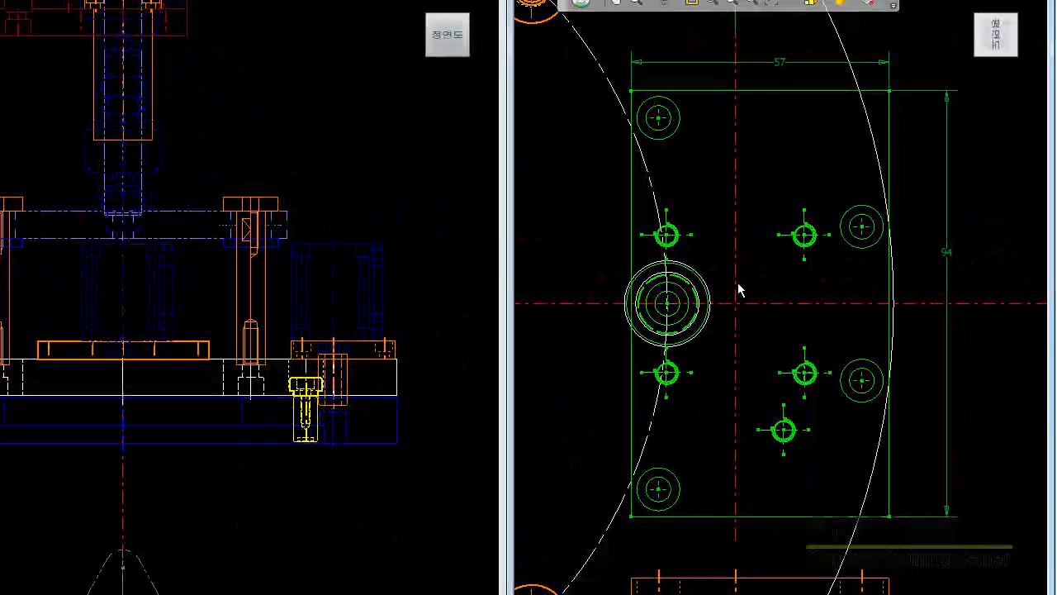
pyautogui.press('Escape')
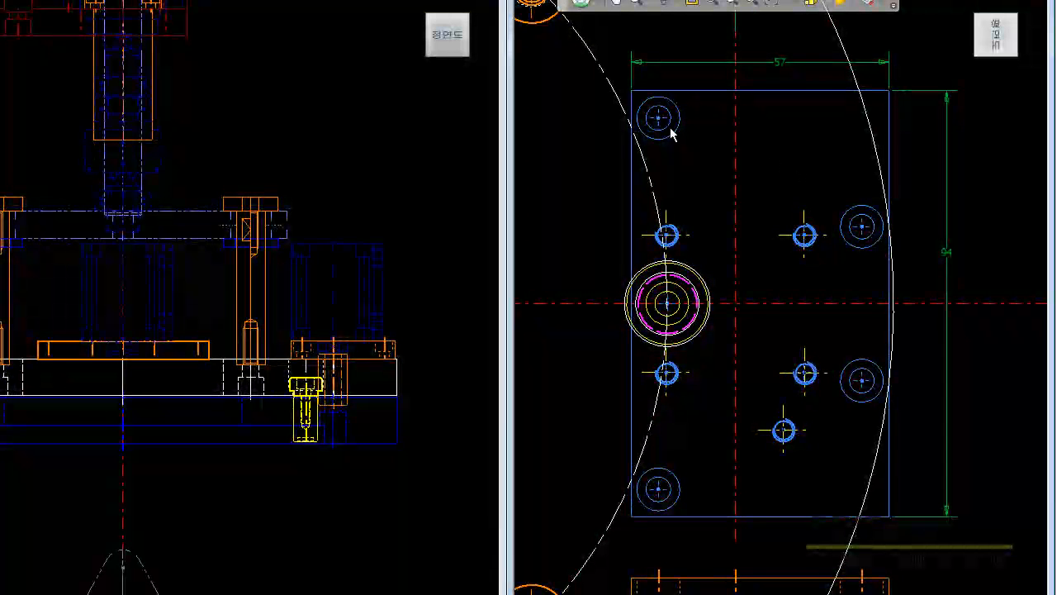
pyautogui.moveTo(604, 60)
pyautogui.mouseDown()
pyautogui.moveTo(925, 367)
pyautogui.moveTo(932, 529)
pyautogui.moveTo(917, 538)
pyautogui.mouseUp()
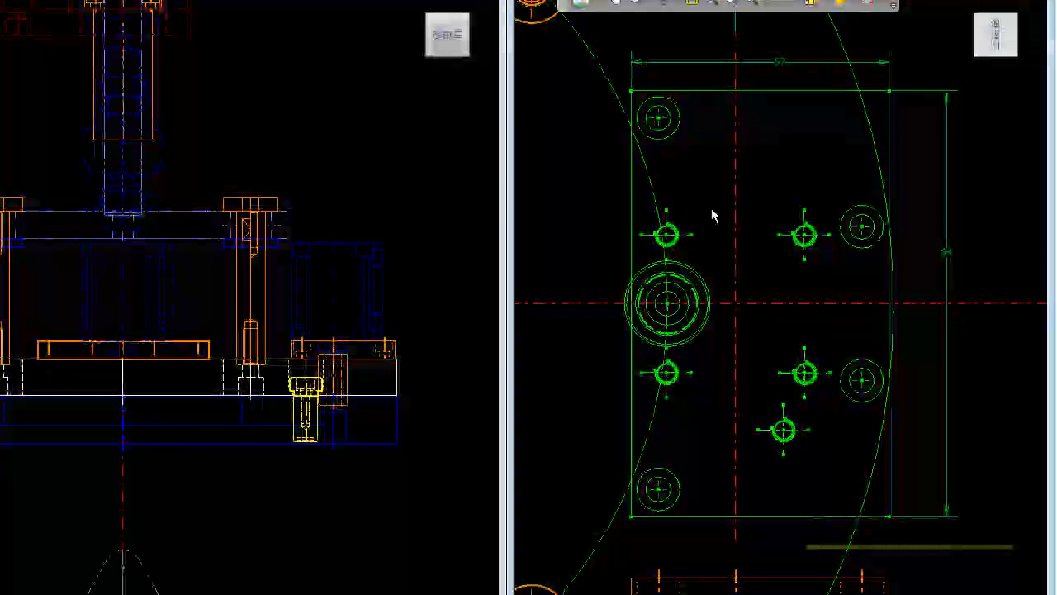
pyautogui.keyDown('shift'); pyautogui.click(685, 295); pyautogui.keyUp('shift')
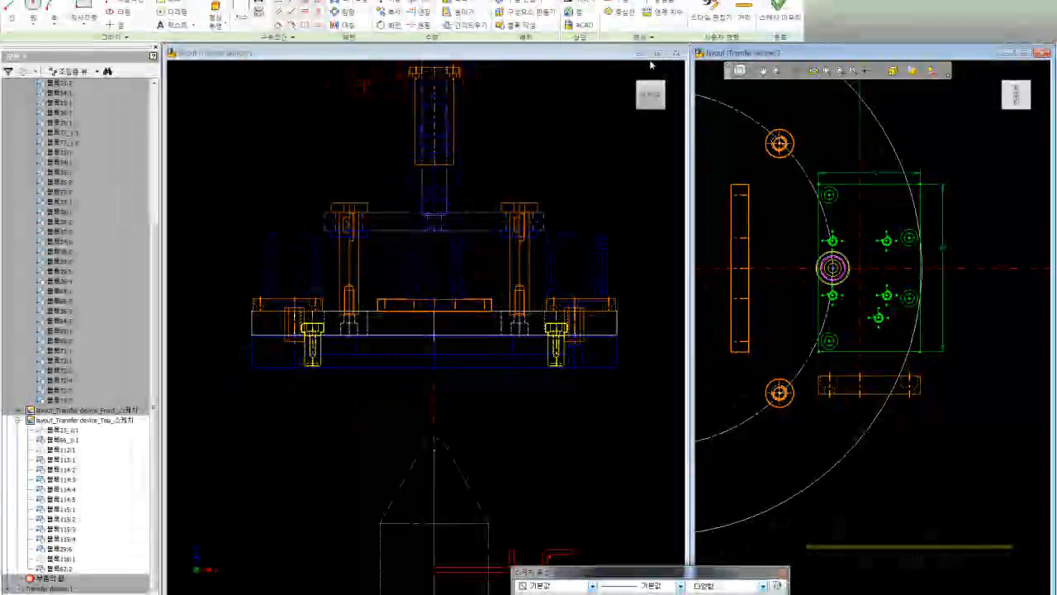
pyautogui.click(525, 33)
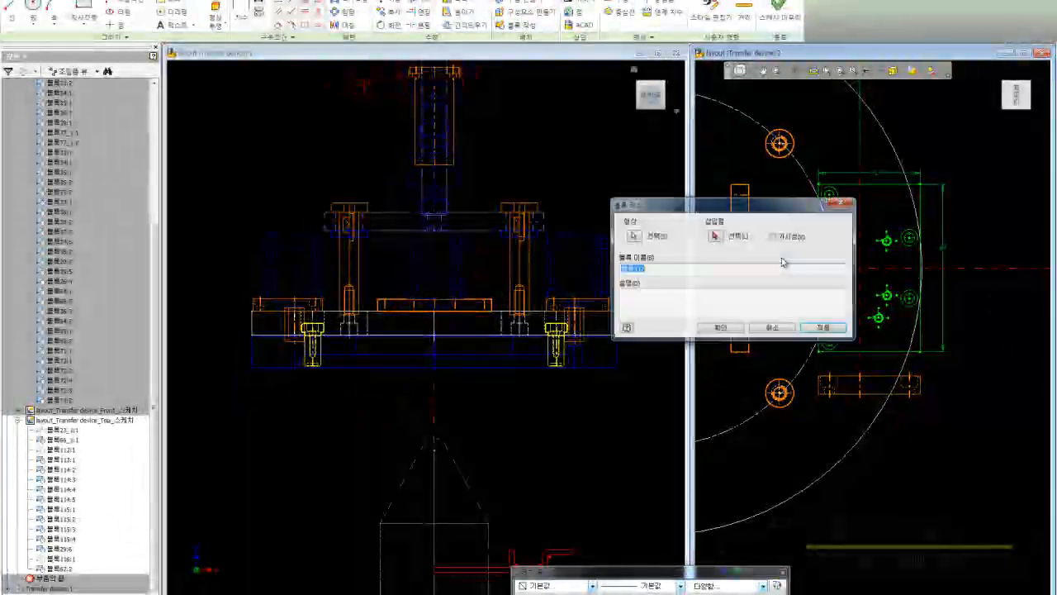
pyautogui.click(737, 330)
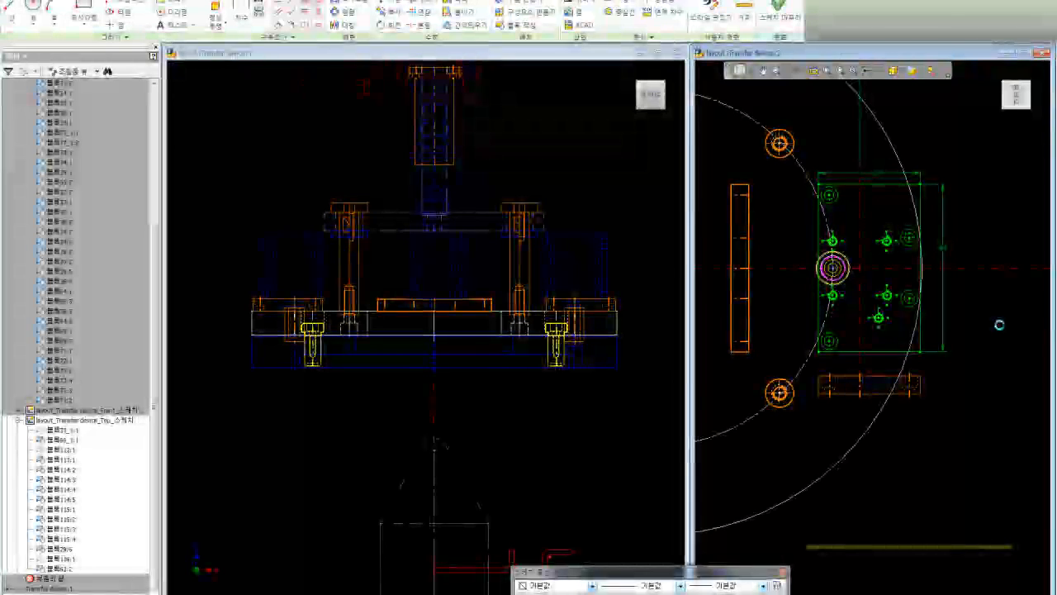
# - Set the line weight of the top-view mounting plate block to 0.10 mm
pyautogui.click(882, 190)
pyautogui.click(763, 585)
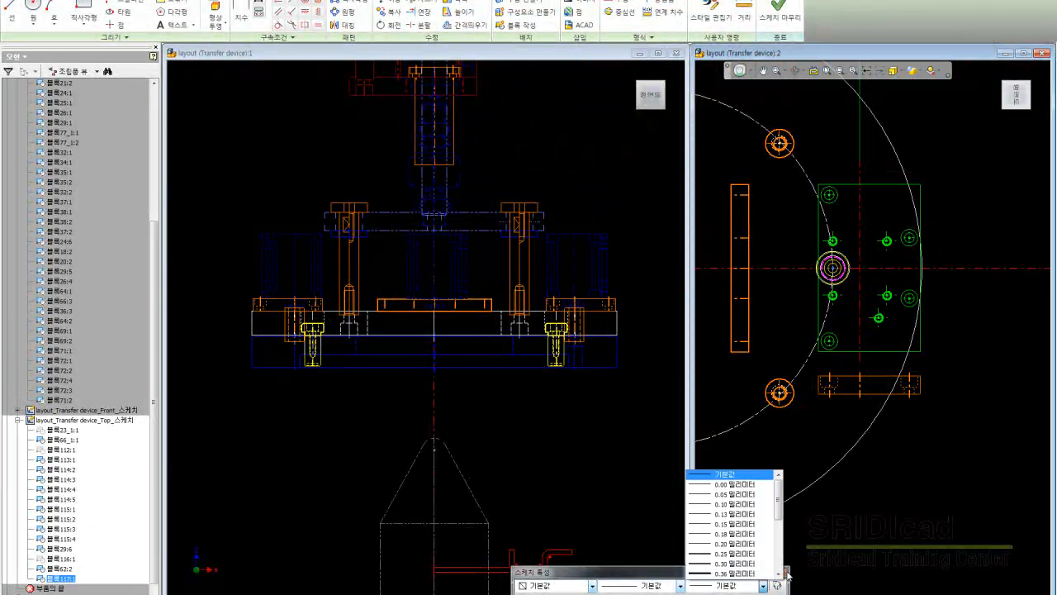
pyautogui.click(748, 503)
pyautogui.scroll(-4, 883, 224)
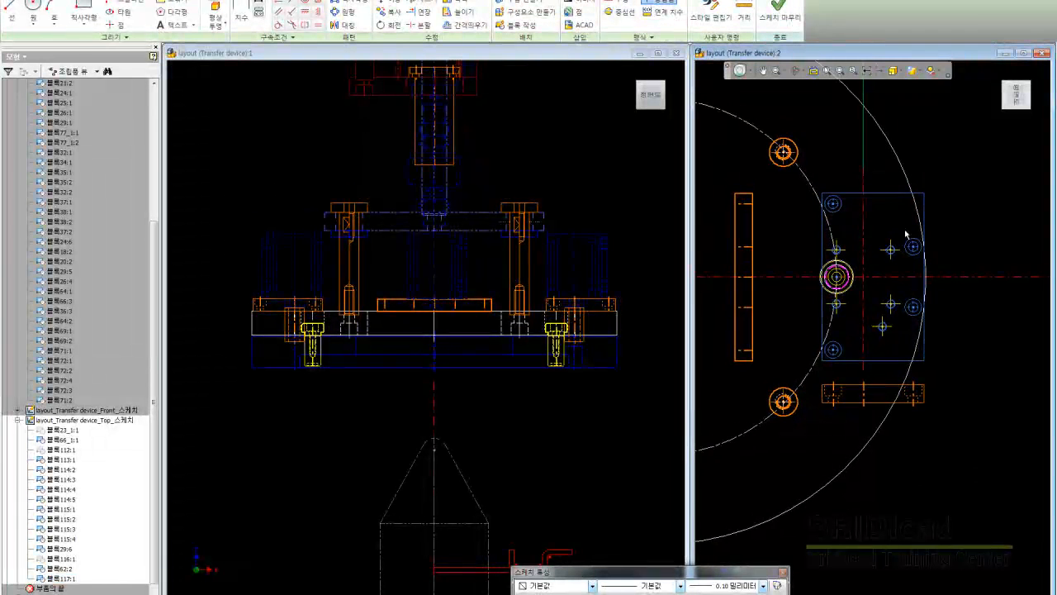
# - Open the plate block for editing, examine its outline, dimensions and hole layout, and finish the block edit
pyautogui.click(867, 143)
pyautogui.scroll(3, 875, 218)
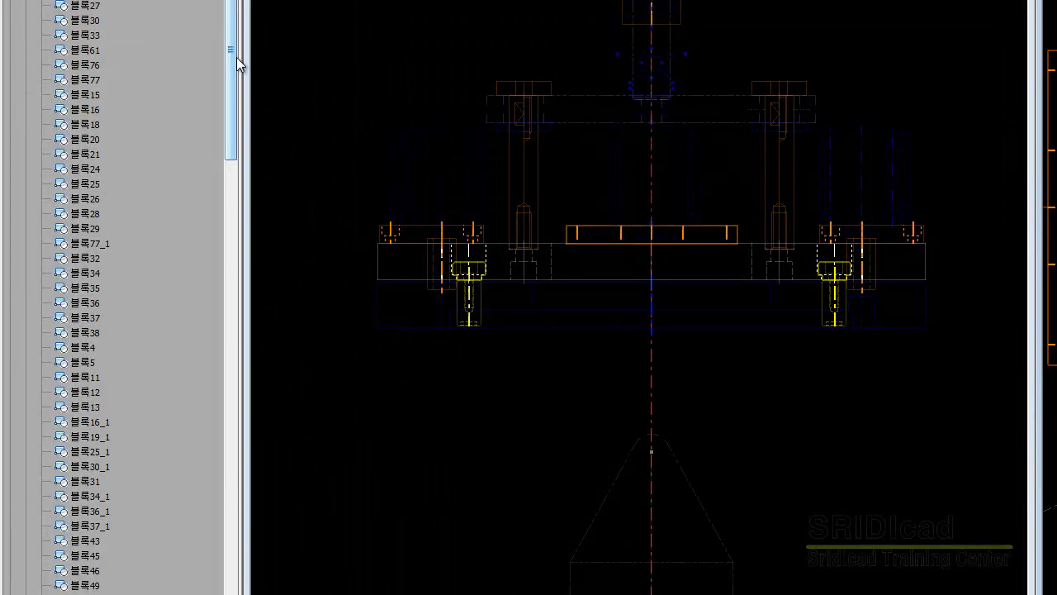
pyautogui.moveTo(236, 57); pyautogui.dragTo(212, 373)
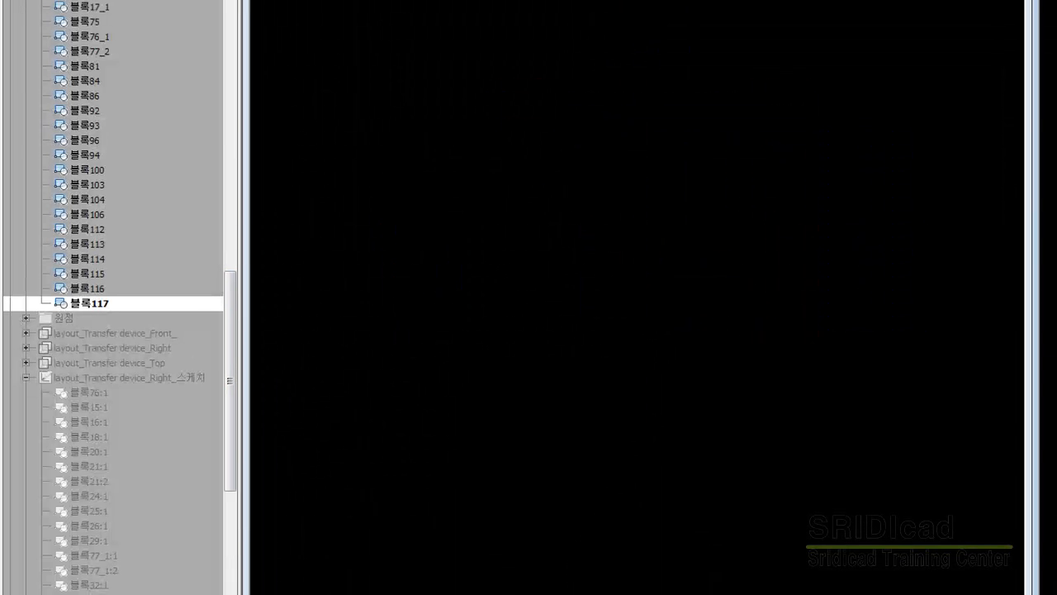
pyautogui.scroll(-3, 832, 331)
pyautogui.moveTo(843, 373)
pyautogui.mouseDown(button='middle')
pyautogui.moveTo(840, 311)
pyautogui.moveTo(866, 289)
pyautogui.mouseUp(button='middle')
pyautogui.scroll(2, 854, 304)
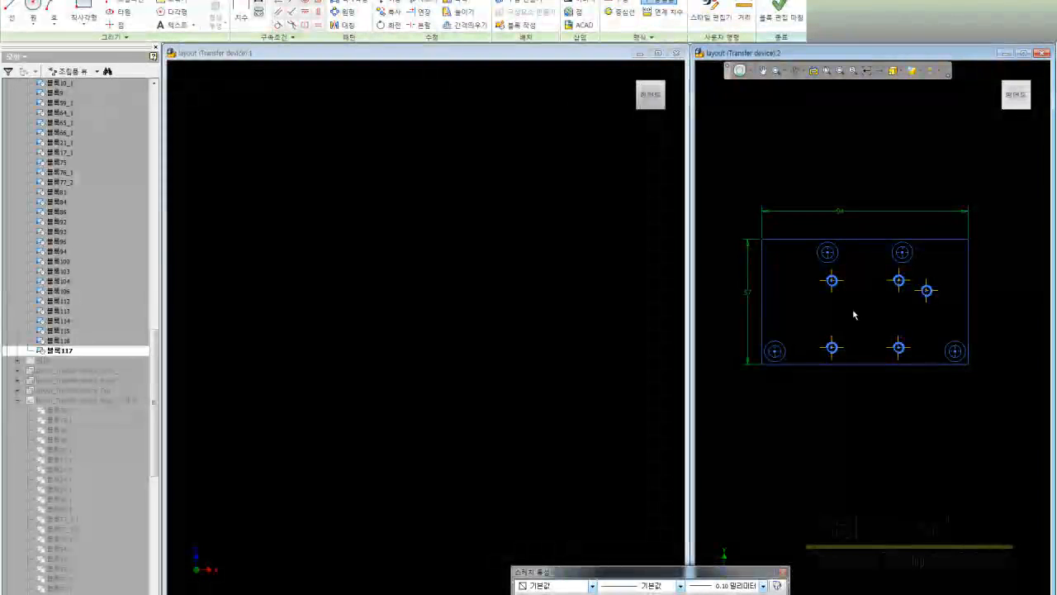
pyautogui.scroll(-3, 949, 351)
pyautogui.scroll(3, 938, 353)
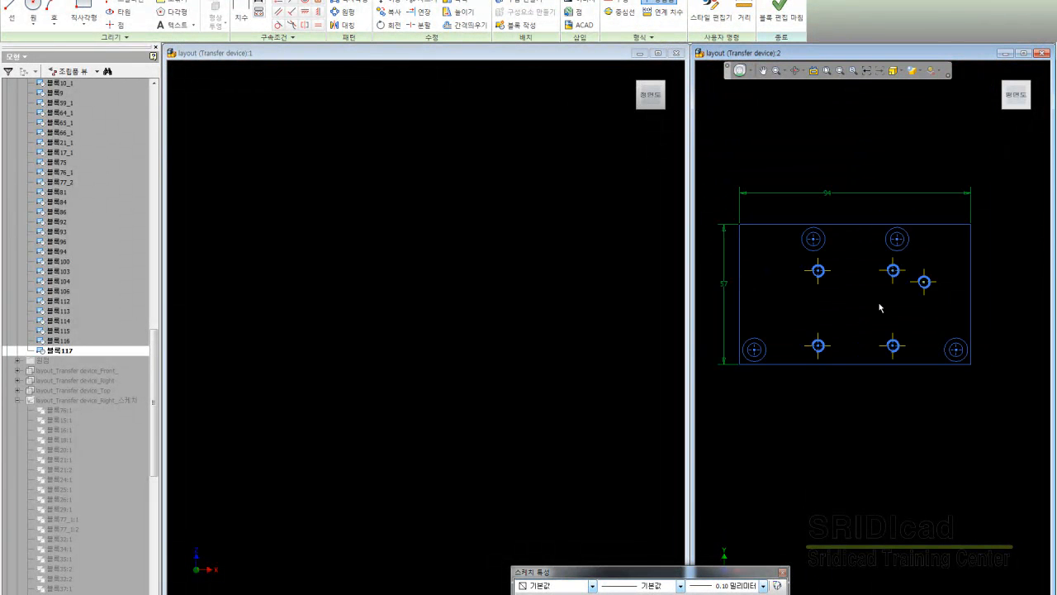
pyautogui.click(780, 14)
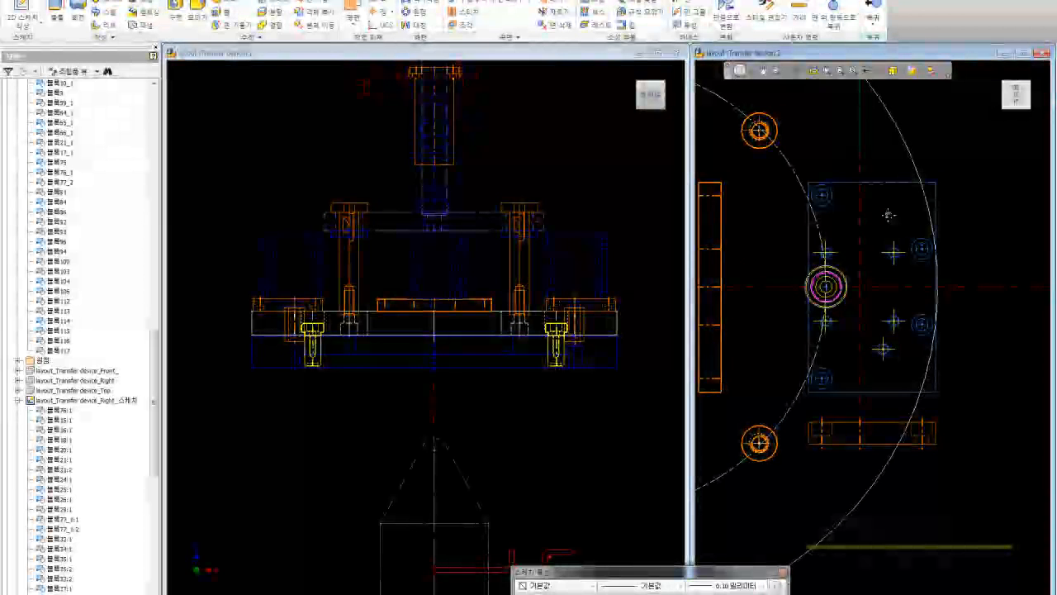
# - Change the colour of the top-view mounting plate block to orange (255)(128)(0)
pyautogui.moveTo(882, 222); pyautogui.dragTo(894, 209, button='middle')
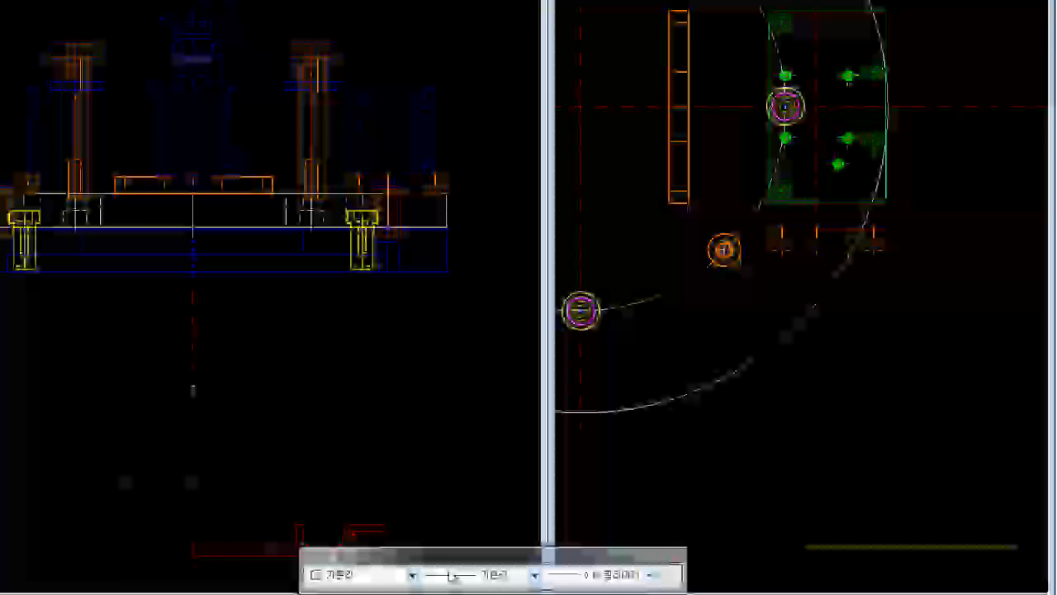
pyautogui.click(412, 574)
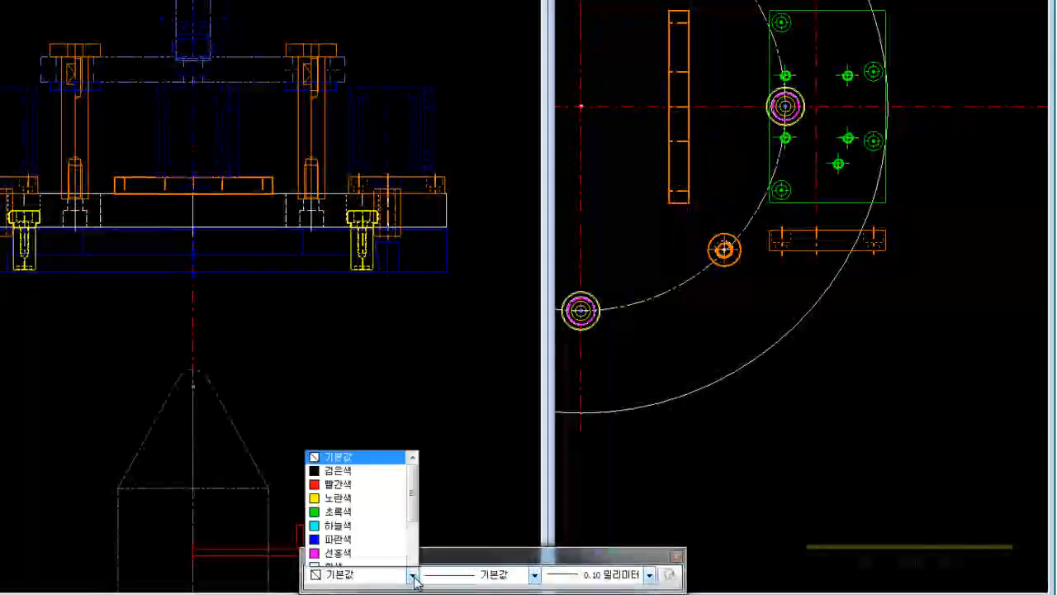
pyautogui.scroll(-1, 380, 477)
pyautogui.scroll(-1, 380, 477)
pyautogui.click(363, 496)
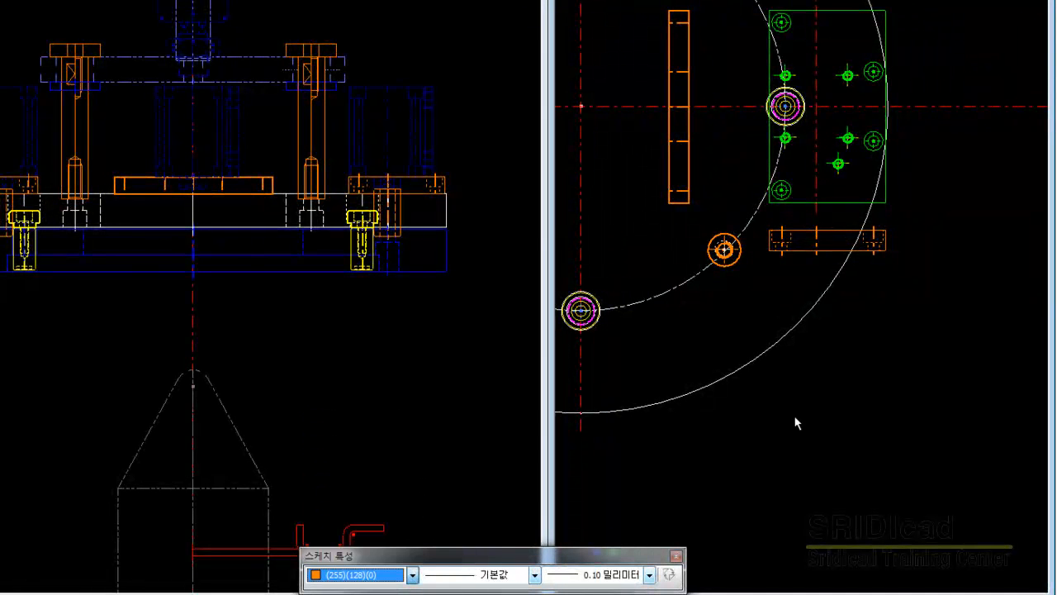
pyautogui.click(977, 215)
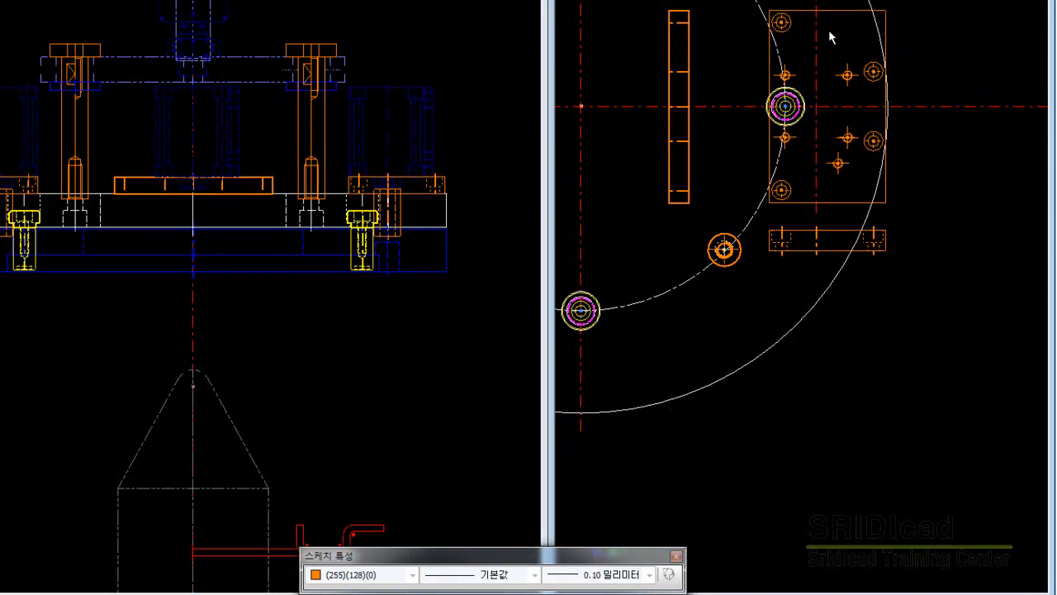
# - Delete the narrow vertical side-view block beside the top-view mounting plate
pyautogui.scroll(3, 828, 34)
pyautogui.scroll(-2, 829, 35)
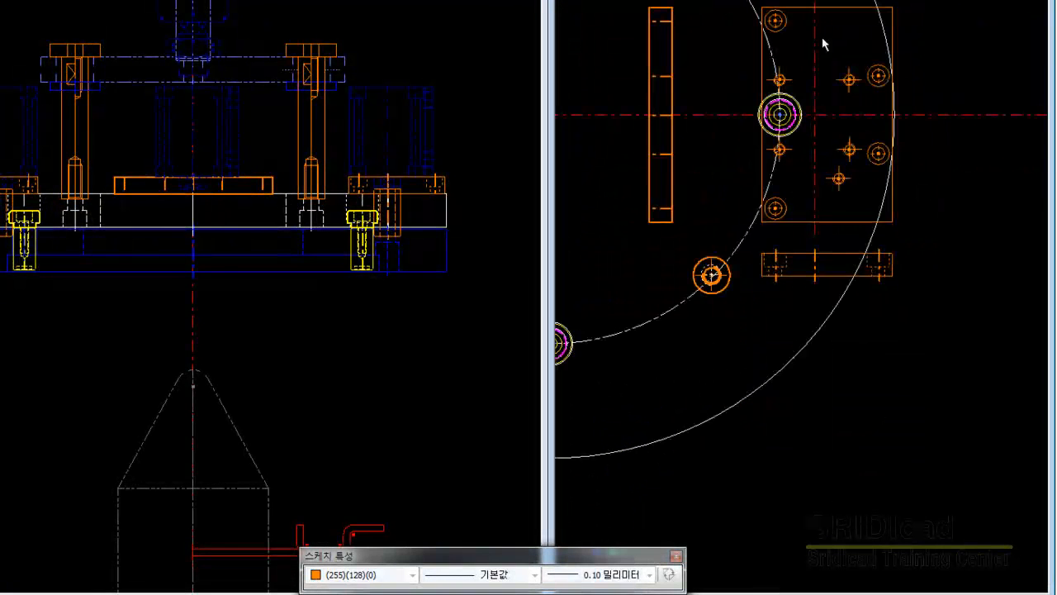
pyautogui.click(673, 66)
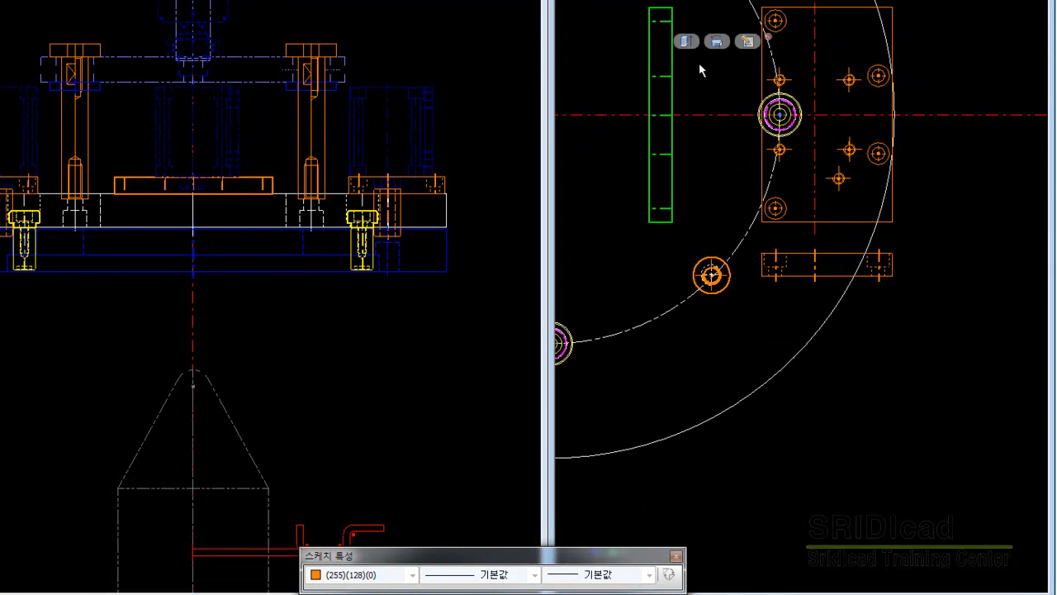
pyautogui.click(706, 77)
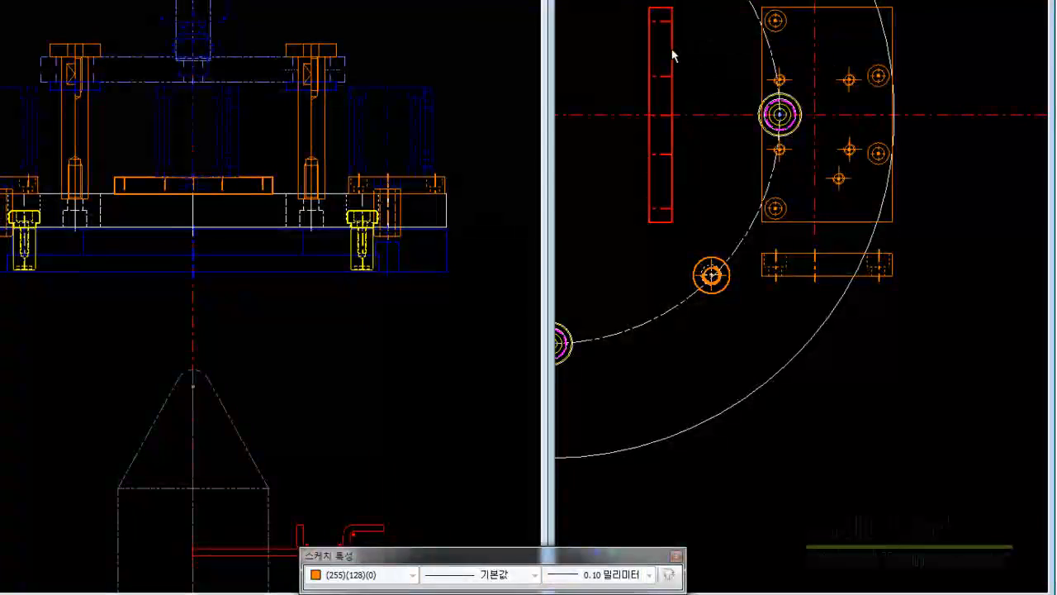
pyautogui.click(673, 53)
pyautogui.click(718, 82)
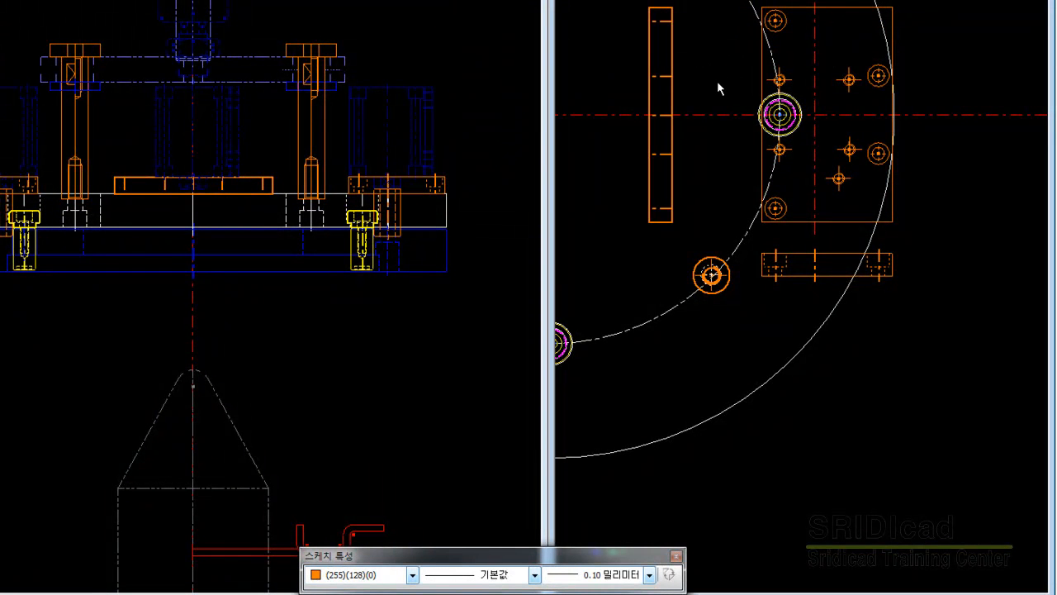
pyautogui.click(672, 82)
pyautogui.click(706, 80)
pyautogui.click(670, 75)
pyautogui.press('Delete')
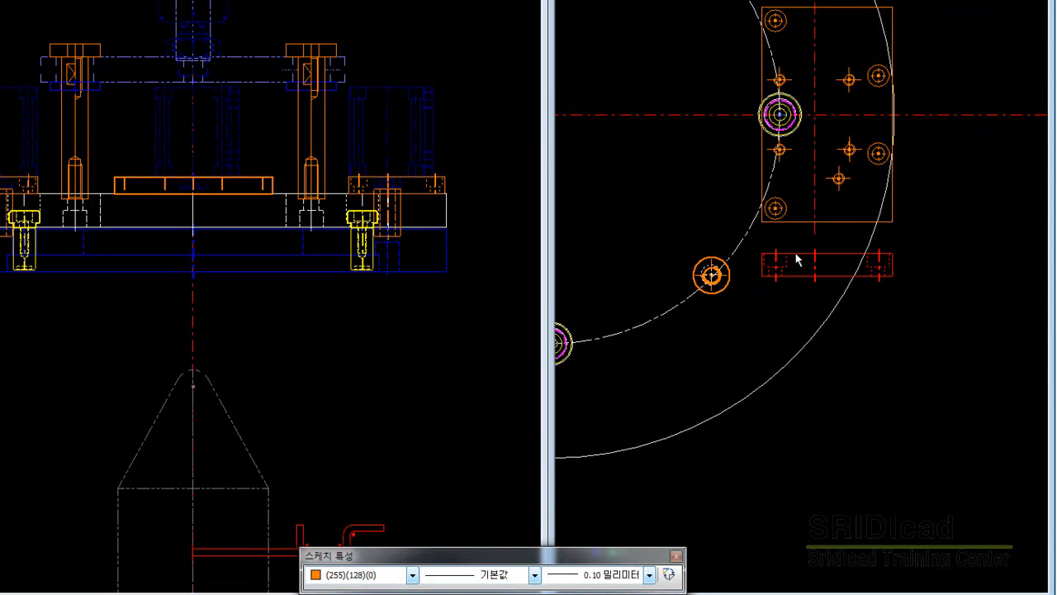
# - Delete the horizontal side-view block below the mounting plate and make the hidden blocks of the top sketch visible
pyautogui.press('Delete')
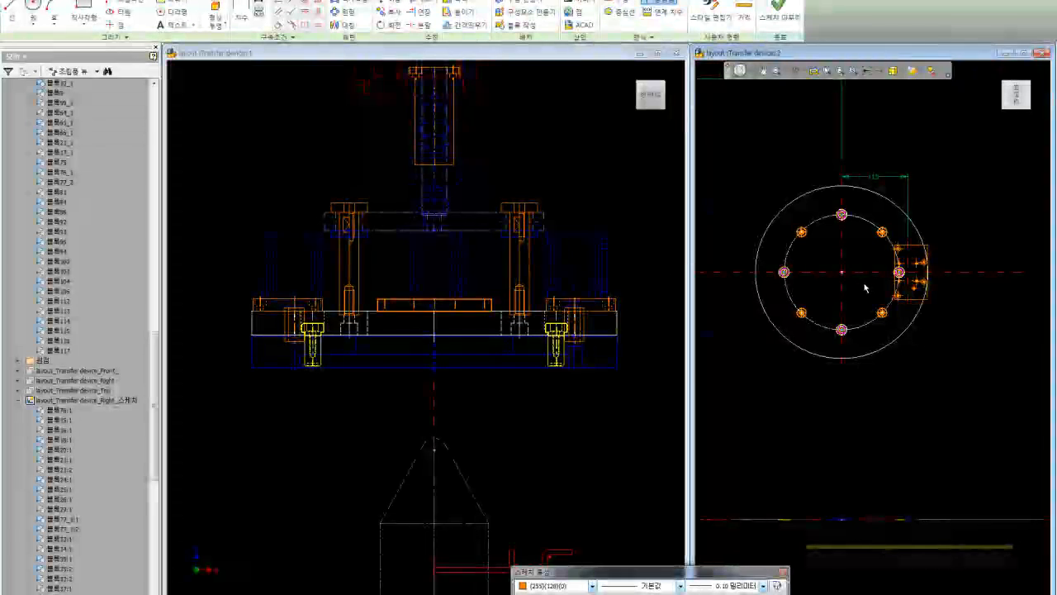
pyautogui.scroll(3, 859, 273)
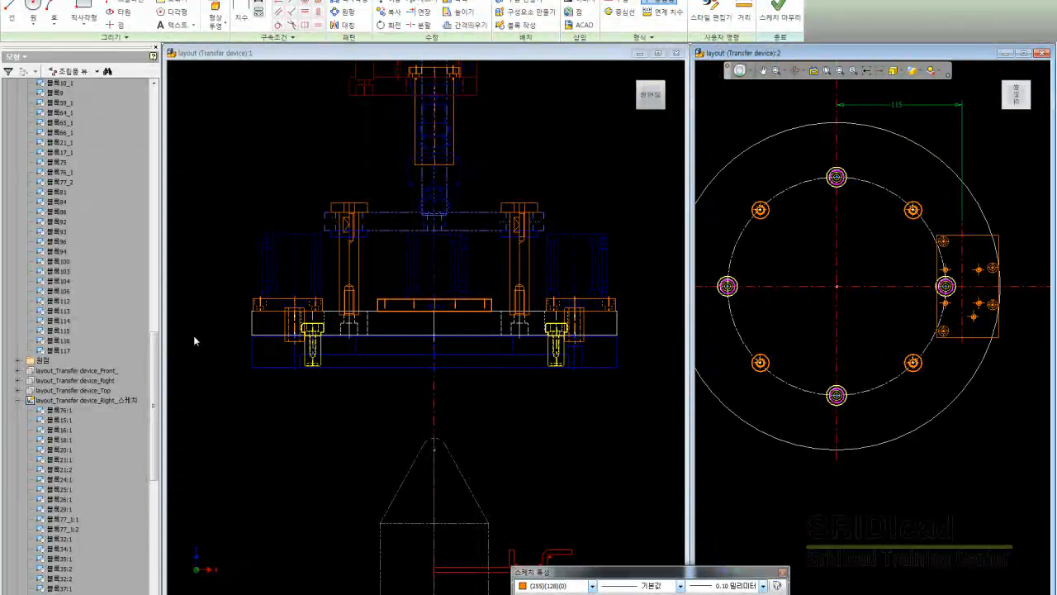
pyautogui.moveTo(149, 348)
pyautogui.mouseDown()
pyautogui.moveTo(151, 429)
pyautogui.moveTo(151, 335)
pyautogui.mouseUp()
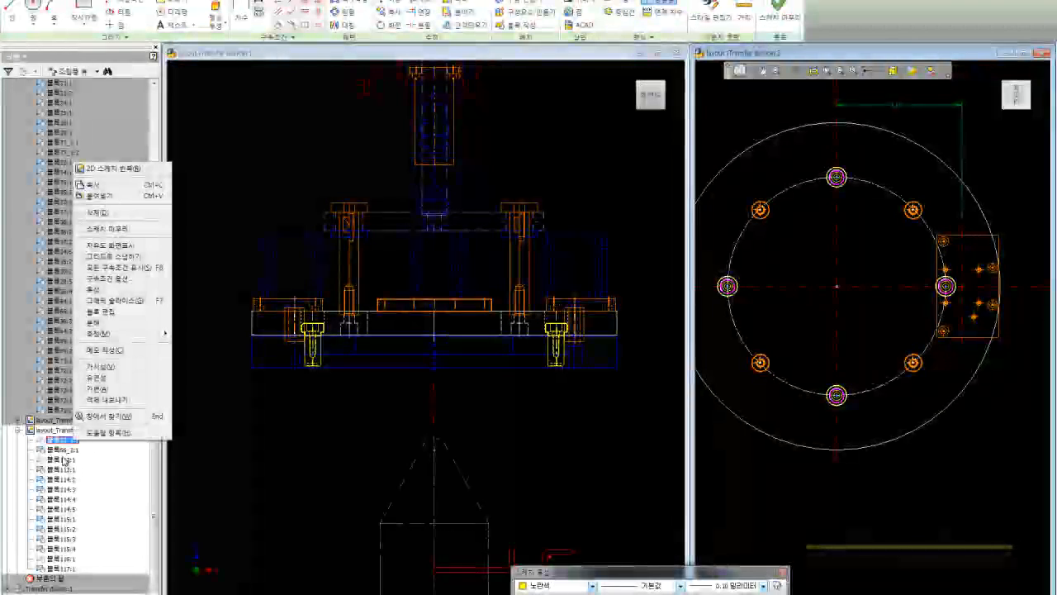
pyautogui.click(256, 481)
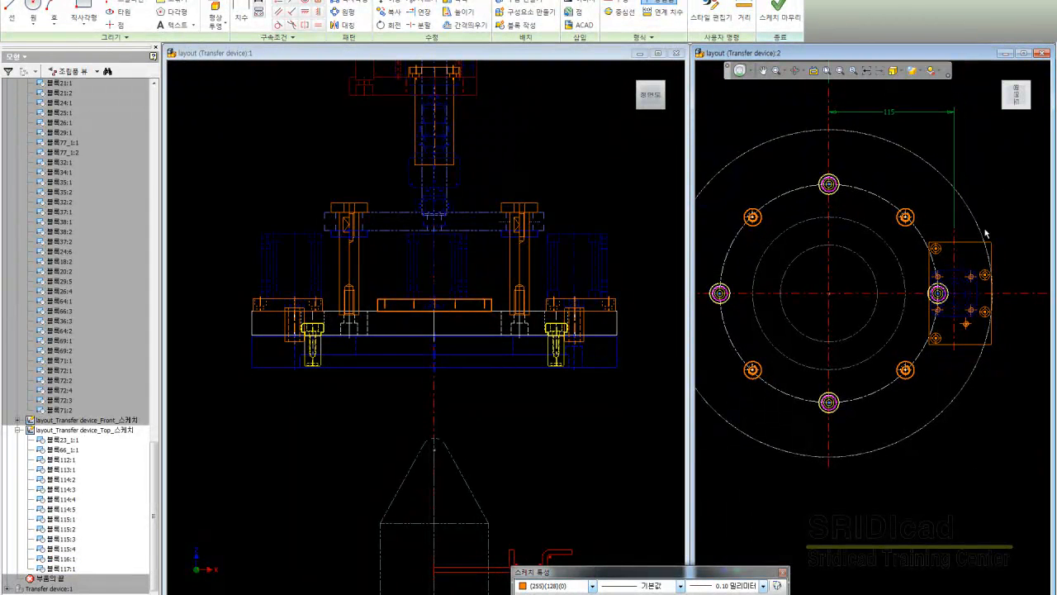
# - Circular-pattern the mounting plate and cylinder blocks around the centre point, 4 instances over 360 deg, with the associative option off
pyautogui.click(980, 243)
pyautogui.keyDown('ctrl'); pyautogui.click(968, 272); pyautogui.keyUp('ctrl')
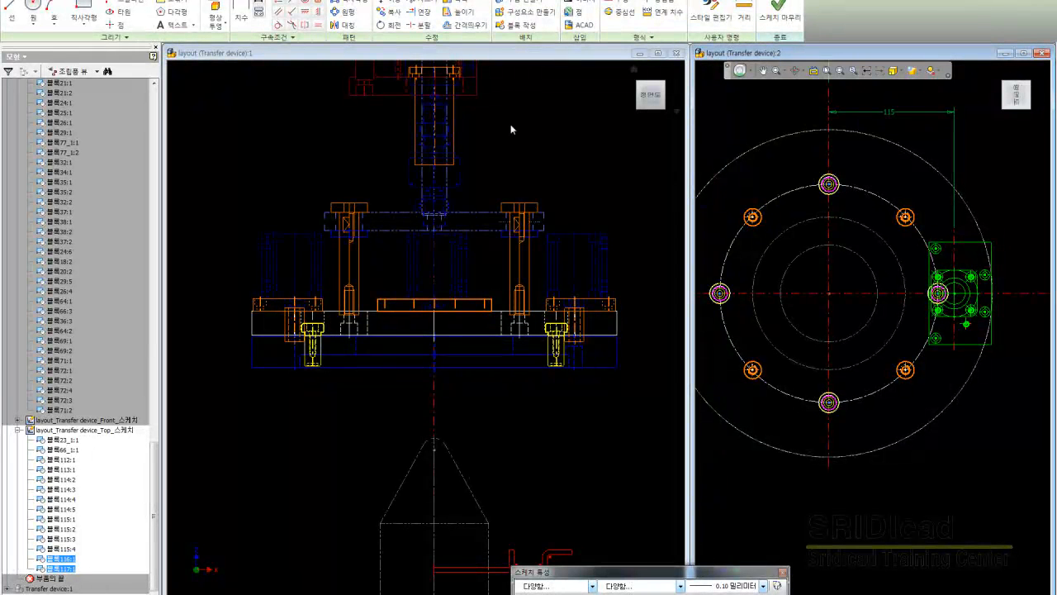
pyautogui.click(348, 13)
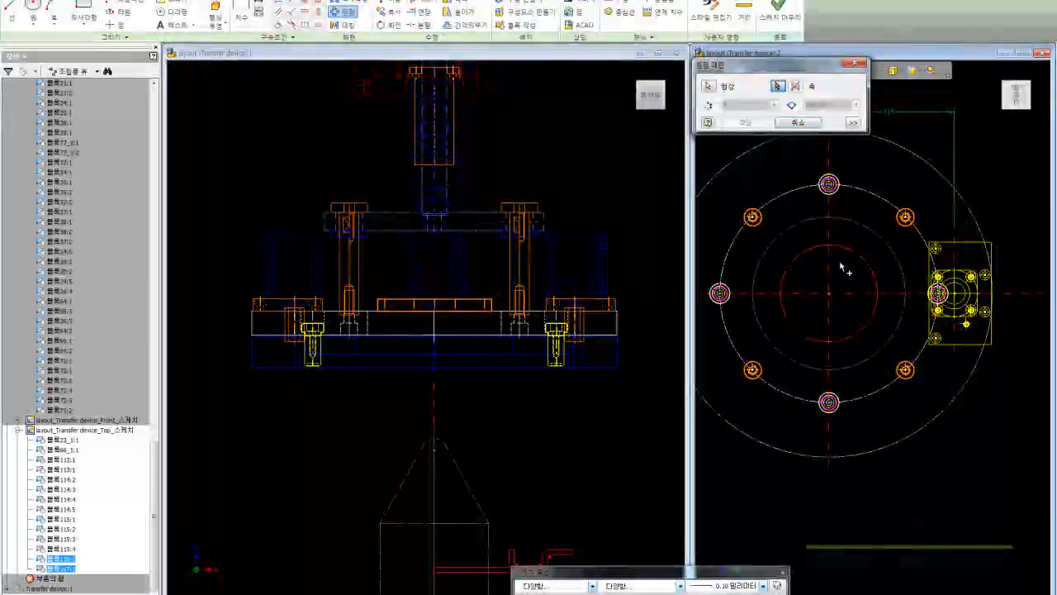
pyautogui.click(830, 295)
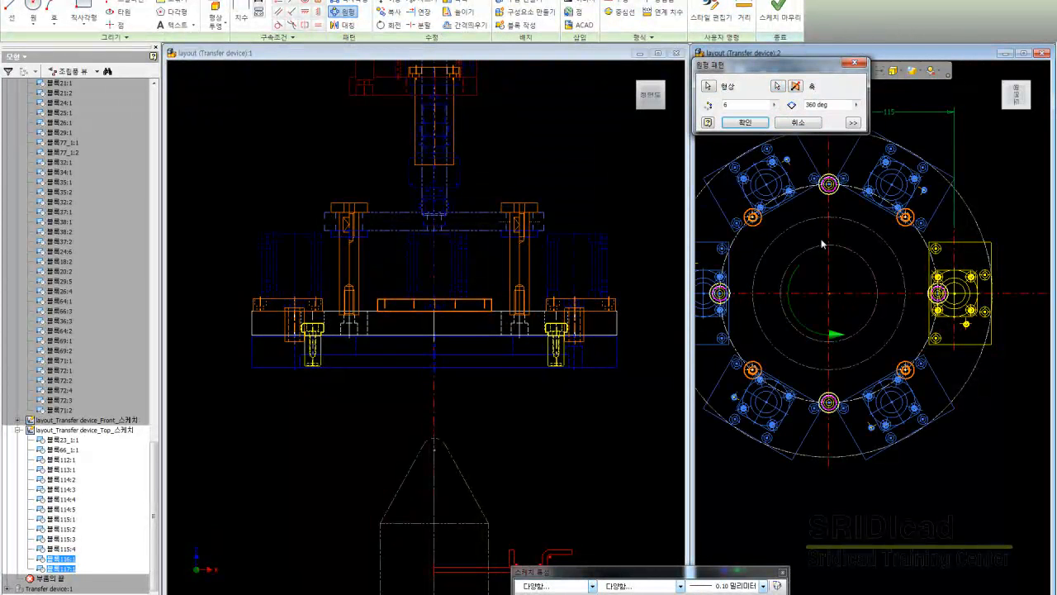
pyautogui.write('4')
pyautogui.click(853, 122)
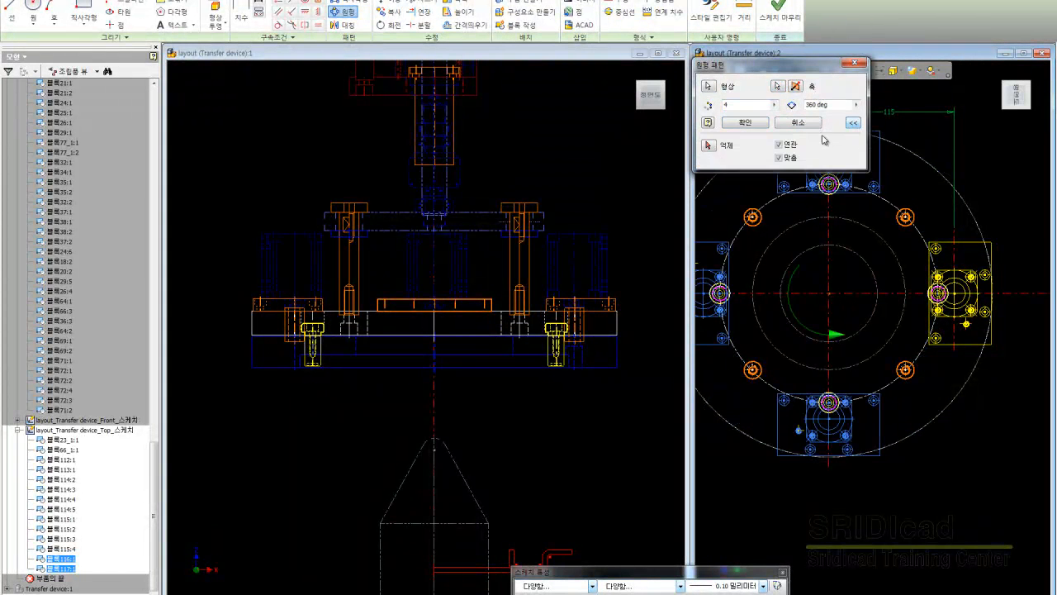
pyautogui.click(778, 145)
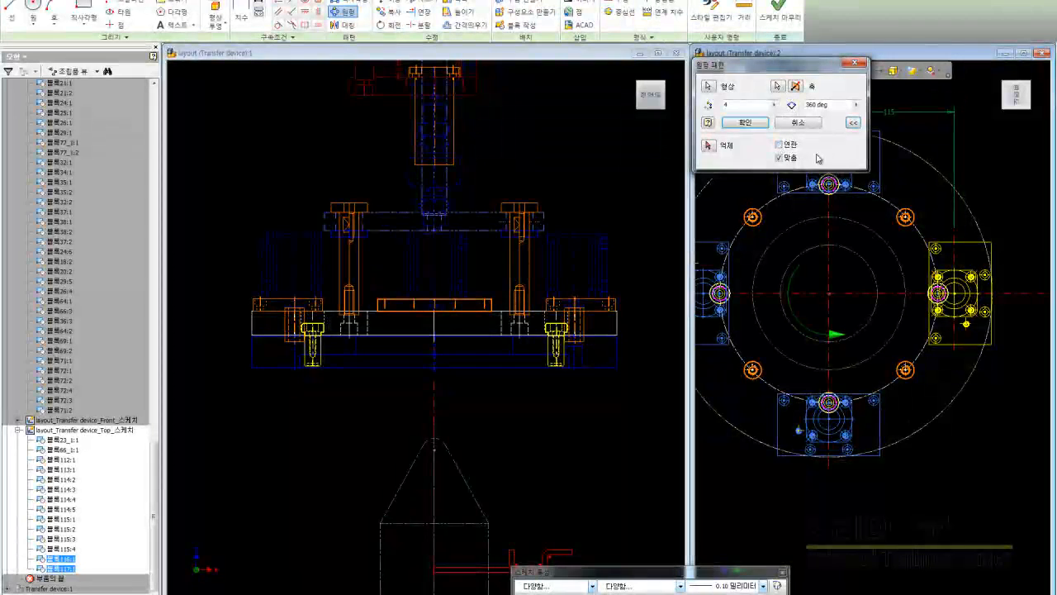
pyautogui.click(760, 123)
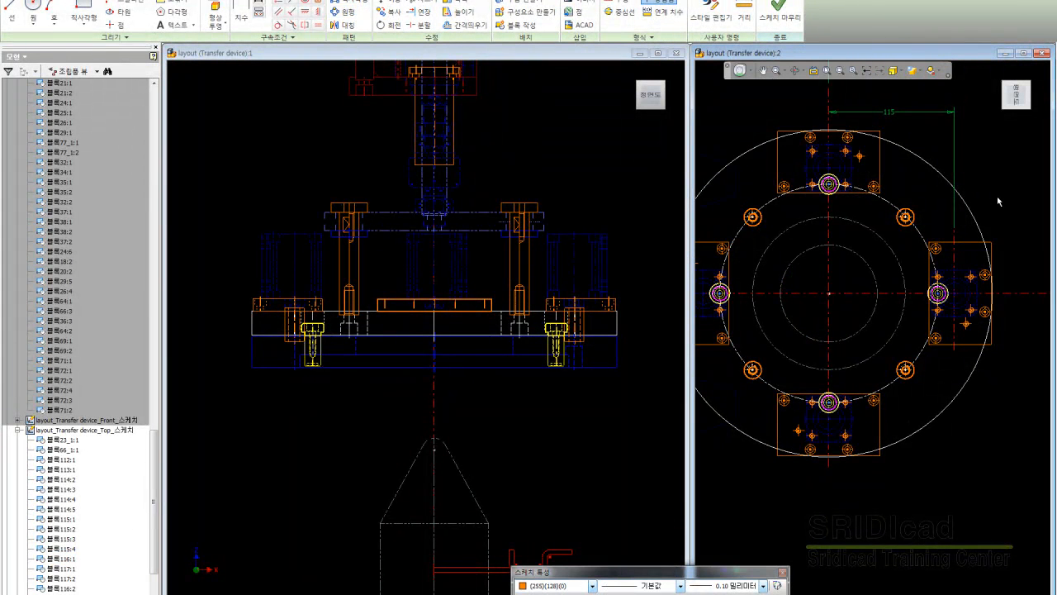
# - Add a driven diameter dimension to the outer circle of the top-view layout
pyautogui.scroll(-4, 1001, 201)
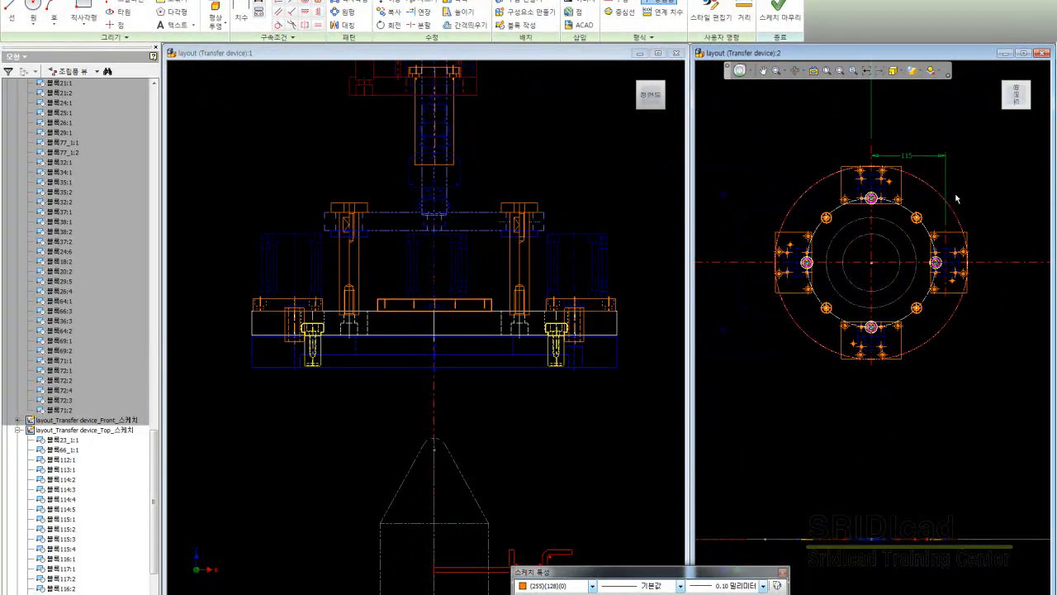
pyautogui.press('d')
pyautogui.click(934, 191)
pyautogui.click(934, 213)
pyautogui.click(276, 66)
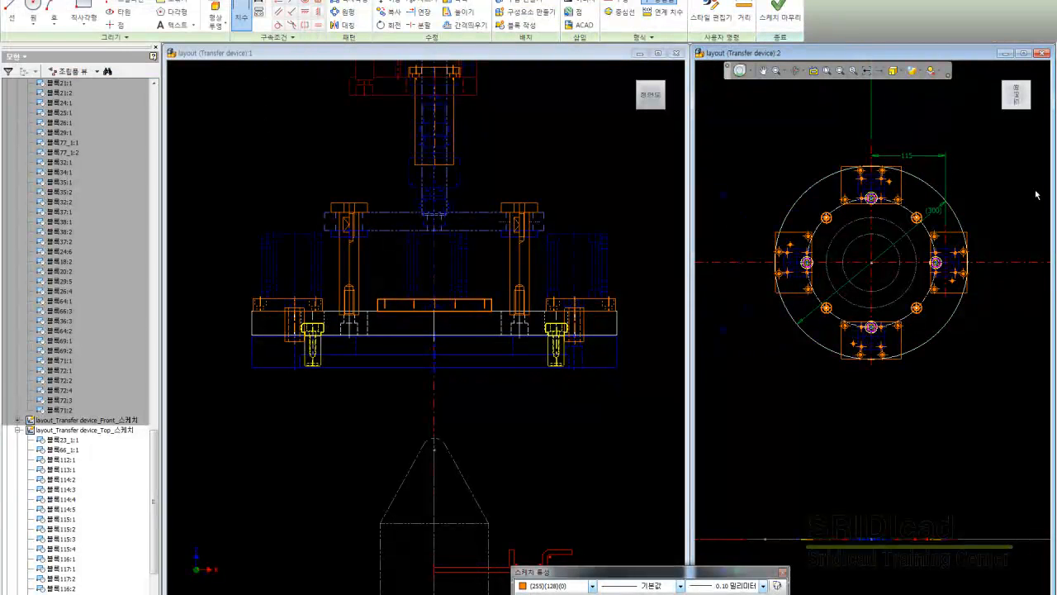
pyautogui.moveTo(992, 193); pyautogui.dragTo(978, 206, button='middle')
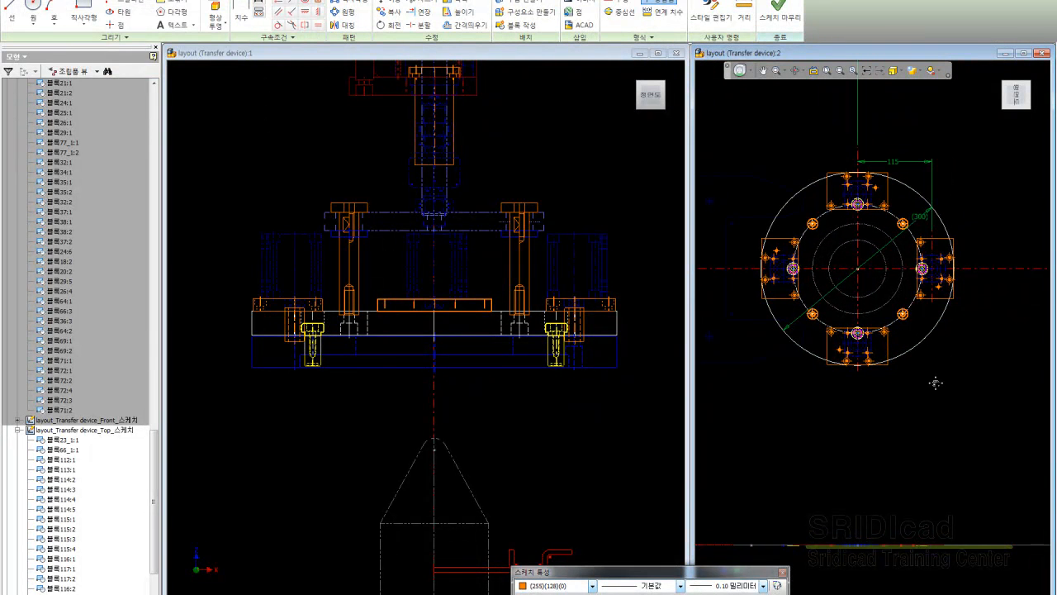
pyautogui.moveTo(938, 386); pyautogui.dragTo(925, 365, button='middle')
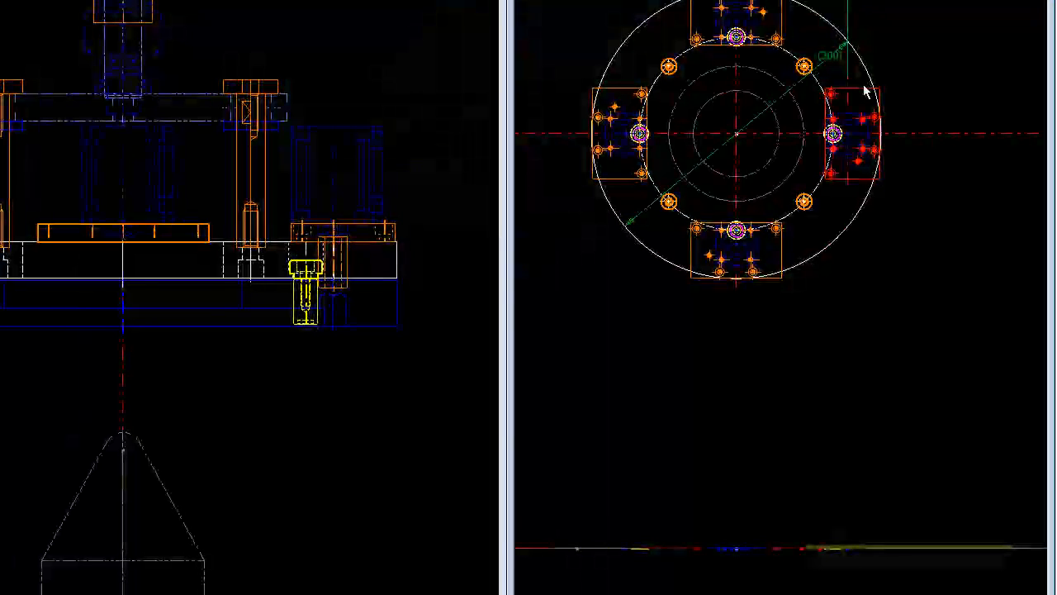
# - Find the mounting plate block beside the 115 dimension in the model browser and switch to the Transfer device assembly
pyautogui.rightClick(864, 91)
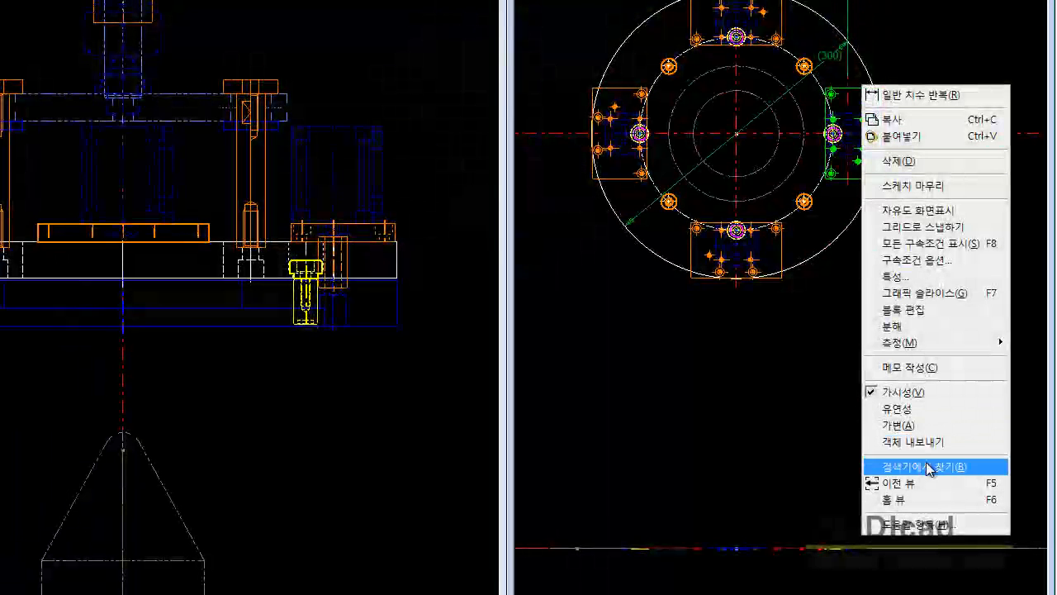
pyautogui.click(928, 468)
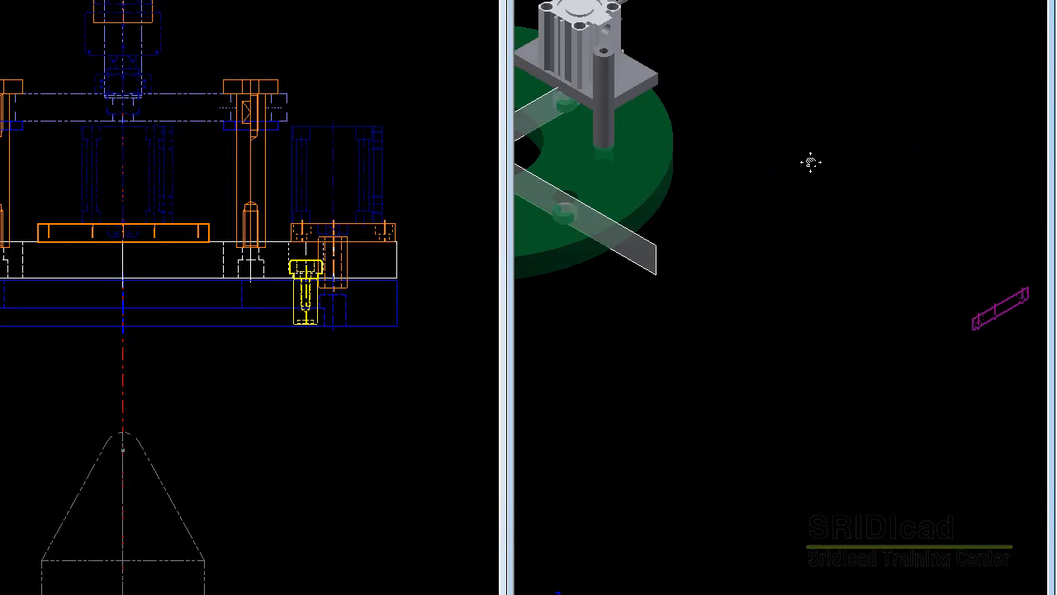
pyautogui.middleClick(811, 162)
pyautogui.middleClick(811, 161)
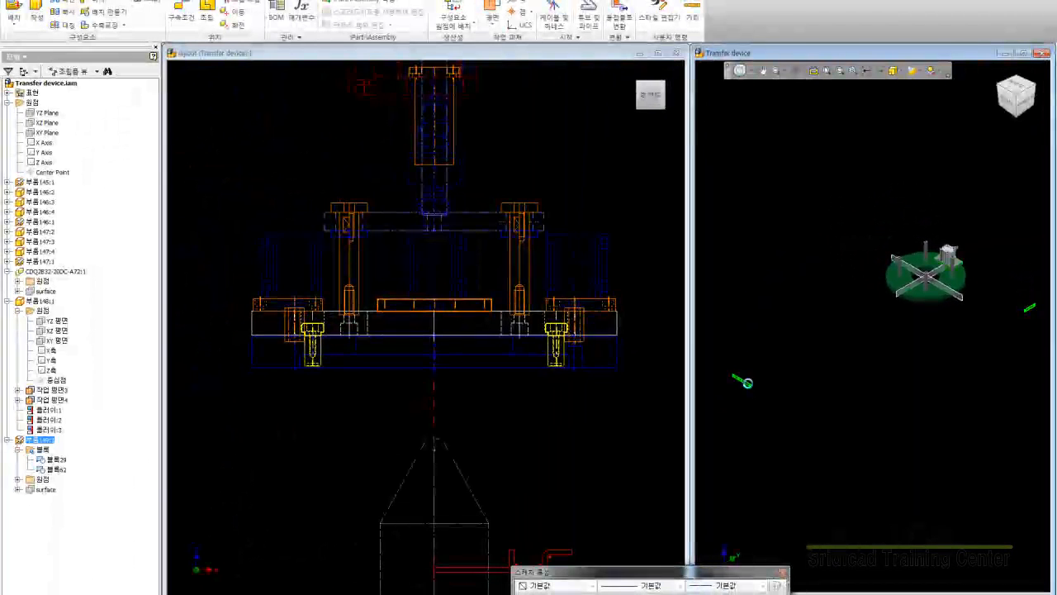
# - Edit the derived layout of the plate part 부품149:1 to include block 블록117:1 from the top sketch
pyautogui.rightClick(104, 558)
pyautogui.click(177, 488)
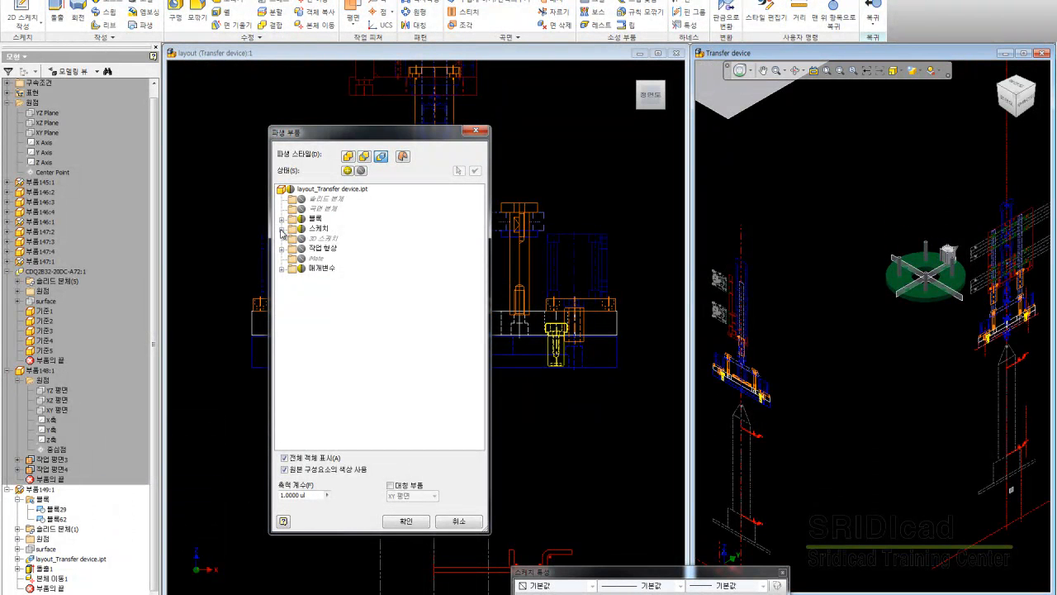
pyautogui.click(282, 229)
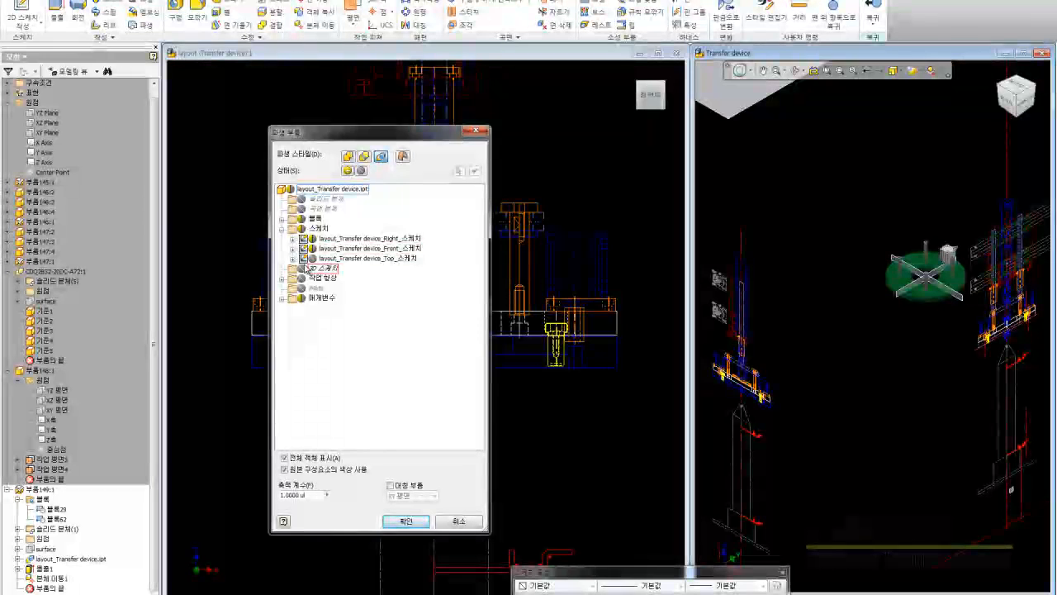
pyautogui.click(293, 259)
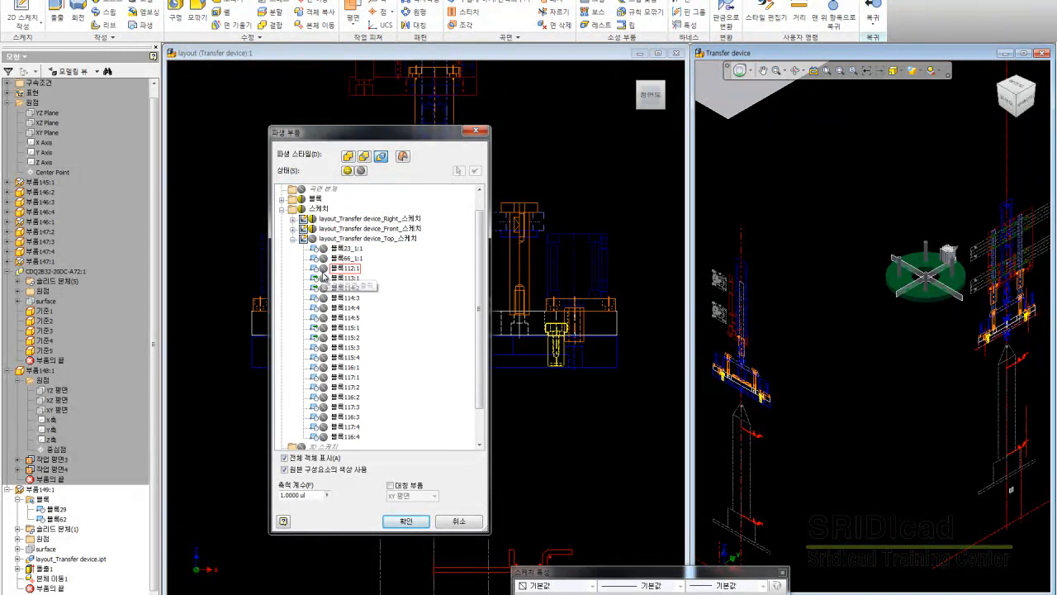
pyautogui.click(334, 377)
pyautogui.click(405, 520)
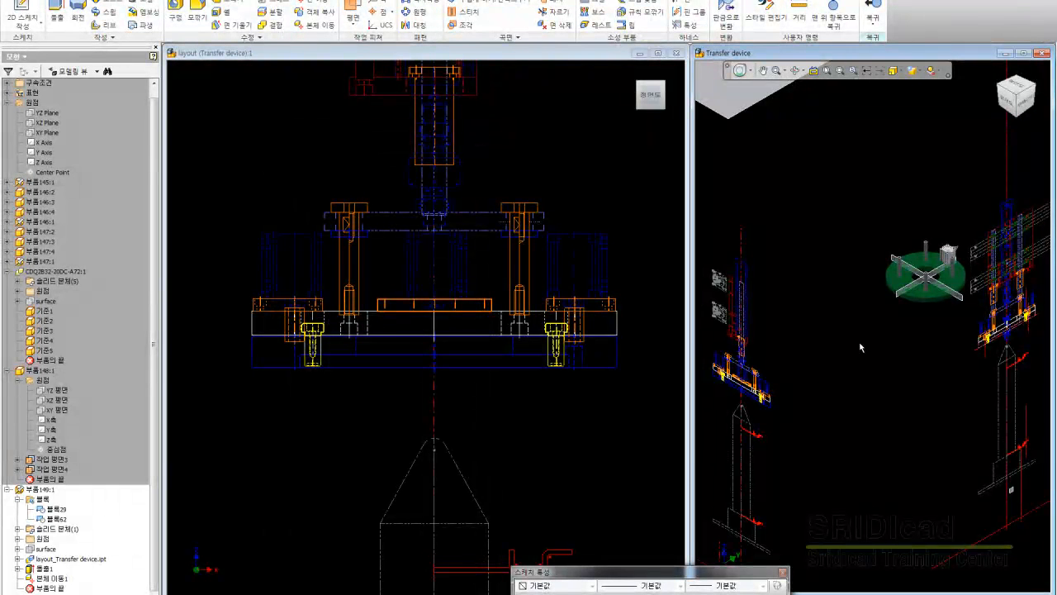
# - Examine how the derived block's outline and holes line up with the plate and cylinder, from above and in isometric view
pyautogui.scroll(2, 860, 351)
pyautogui.scroll(-5, 908, 149)
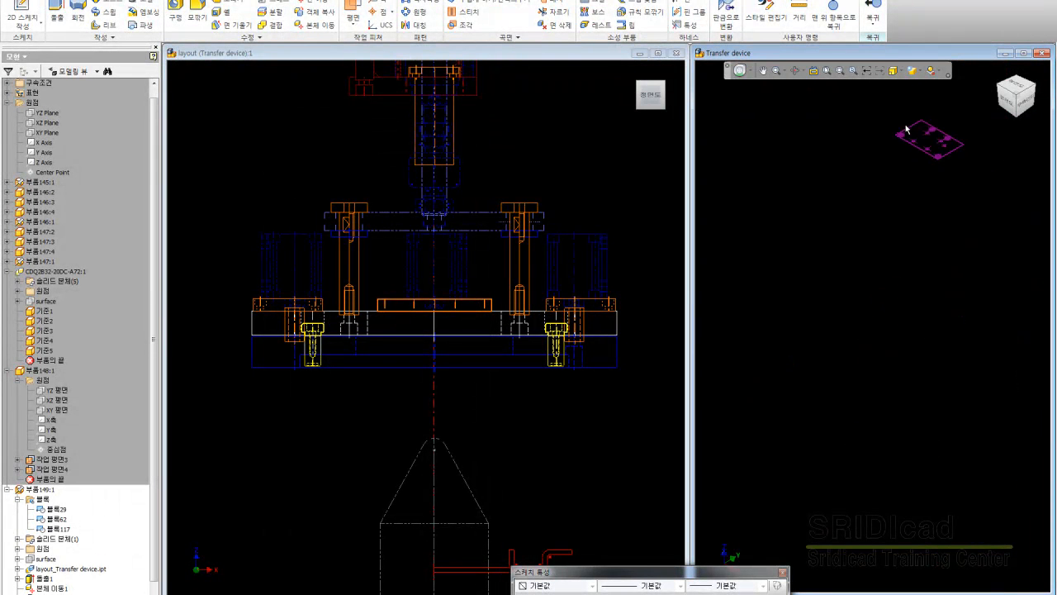
pyautogui.scroll(5, 906, 129)
pyautogui.scroll(-5, 912, 332)
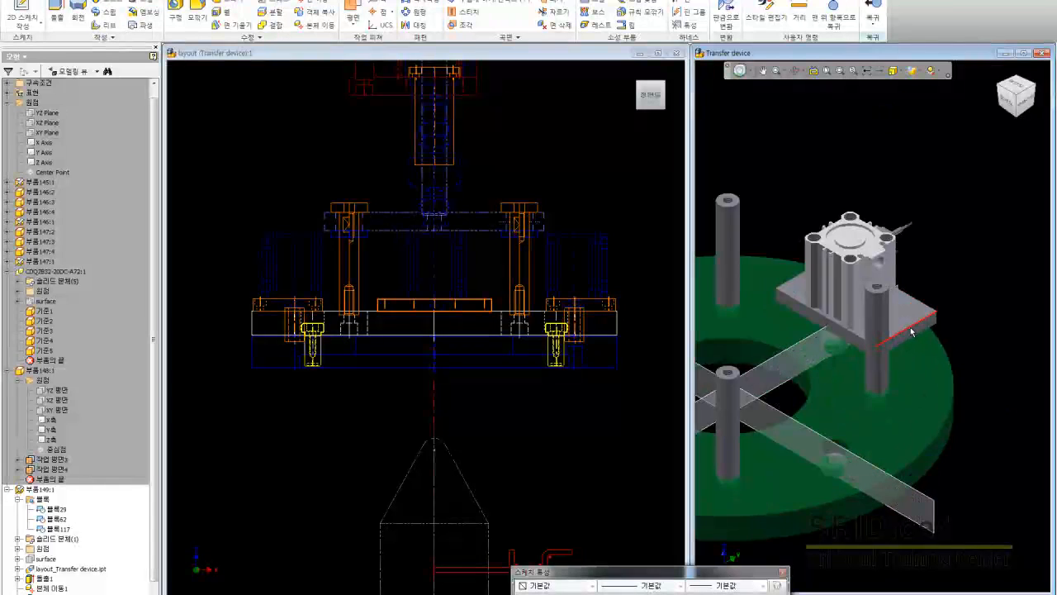
pyautogui.scroll(5, 911, 332)
pyautogui.click(1024, 93)
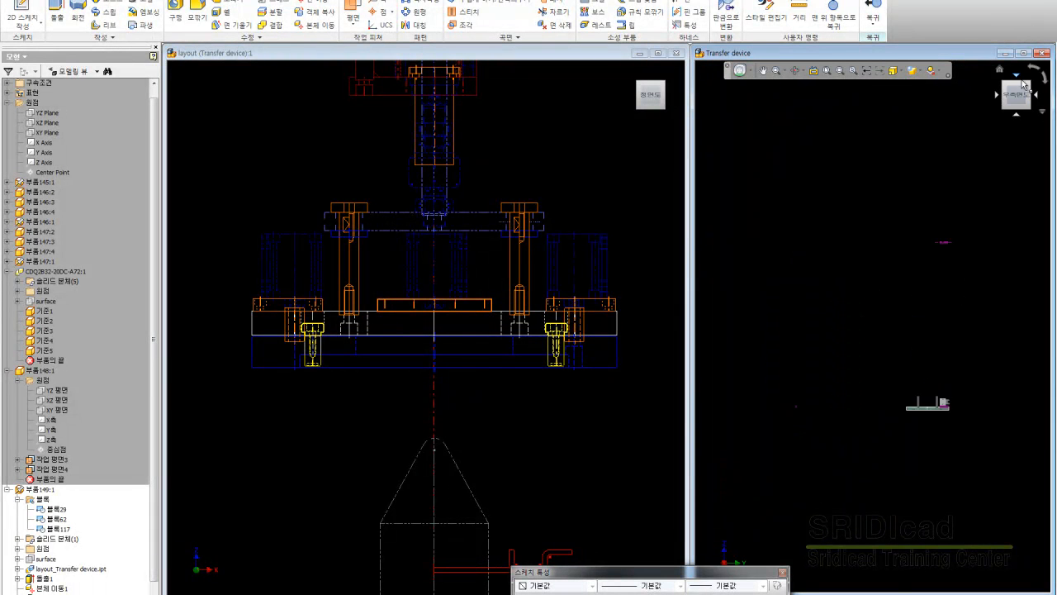
pyautogui.scroll(-10, 959, 330)
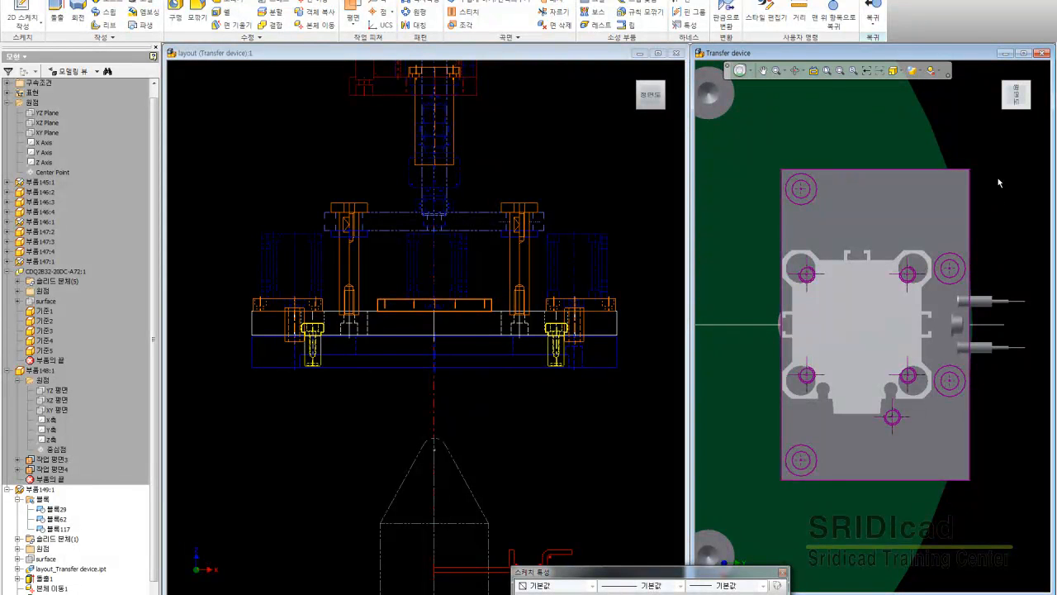
pyautogui.click(904, 202)
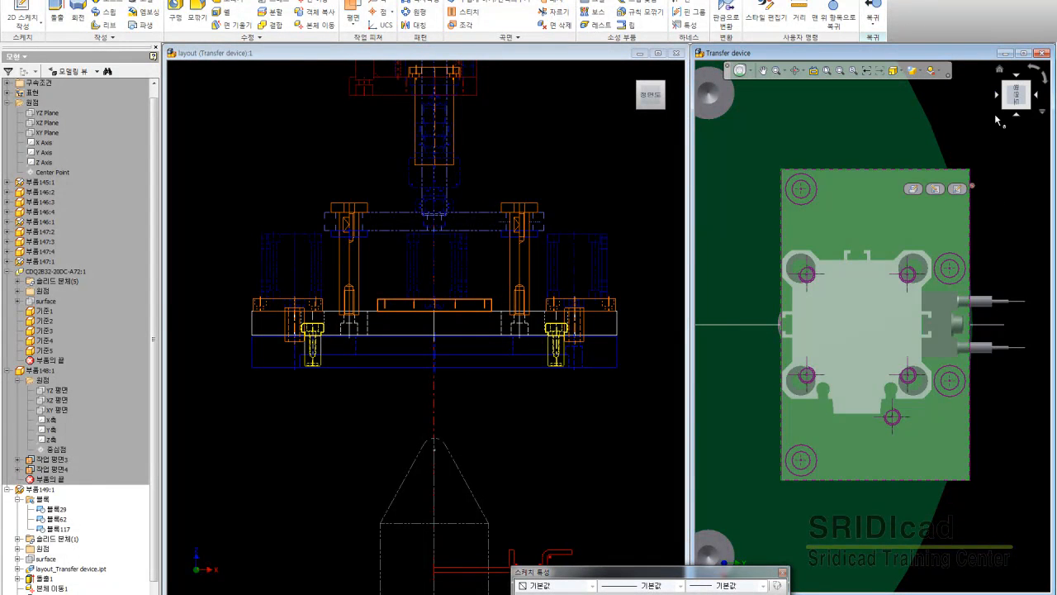
pyautogui.click(1000, 72)
pyautogui.click(981, 387)
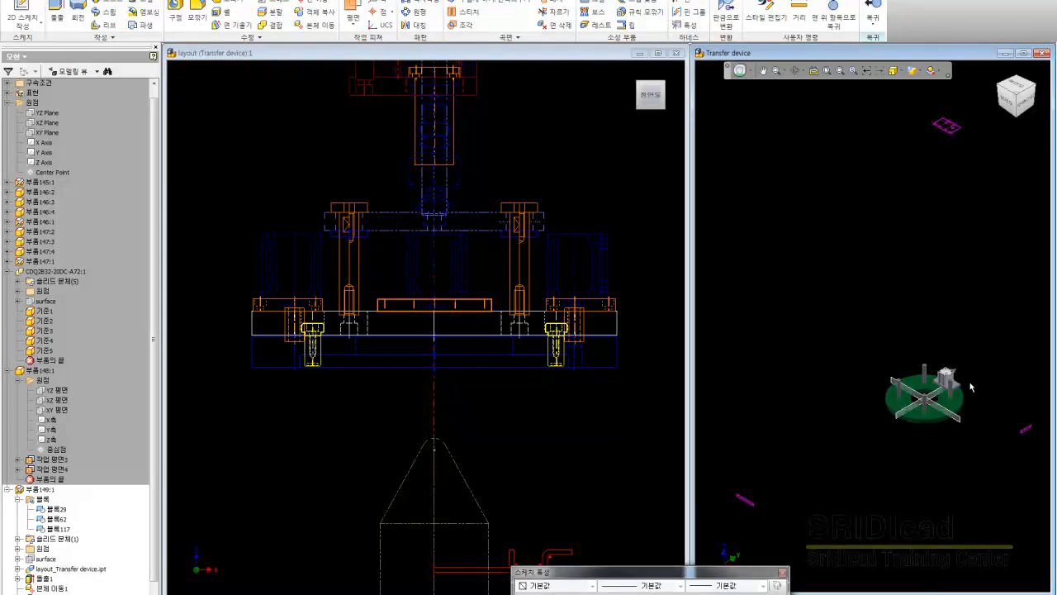
pyautogui.scroll(5, 933, 380)
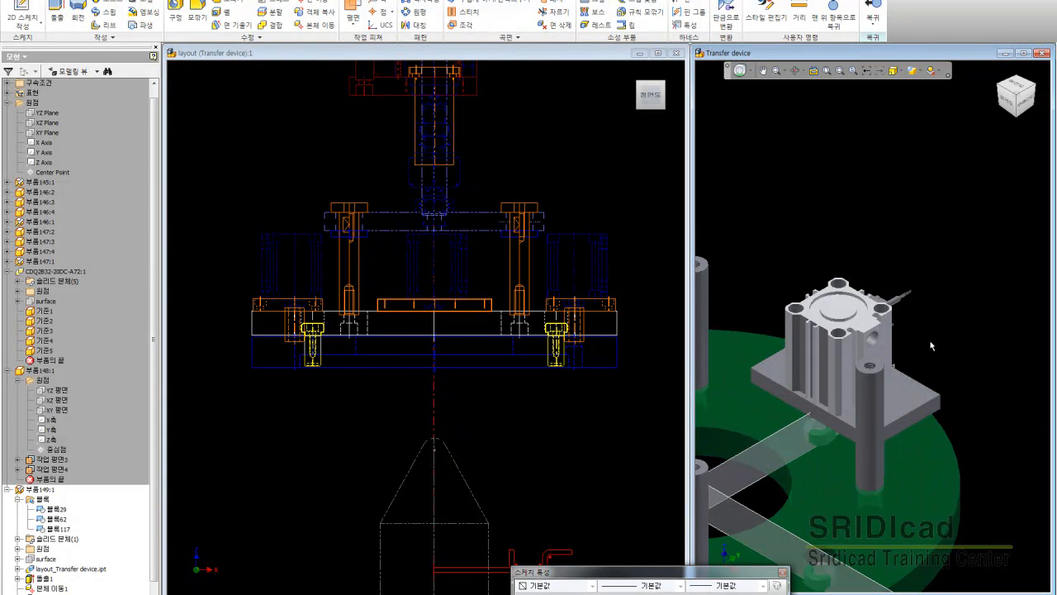
pyautogui.scroll(-5, 931, 345)
pyautogui.moveTo(960, 314); pyautogui.dragTo(967, 342, button='middle')
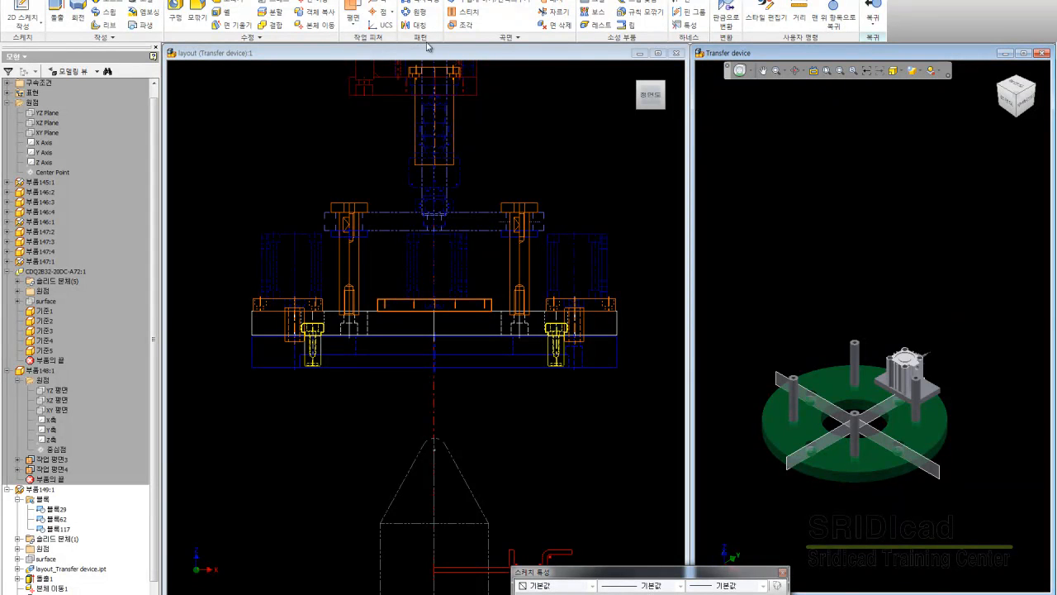
pyautogui.scroll(3, 941, 361)
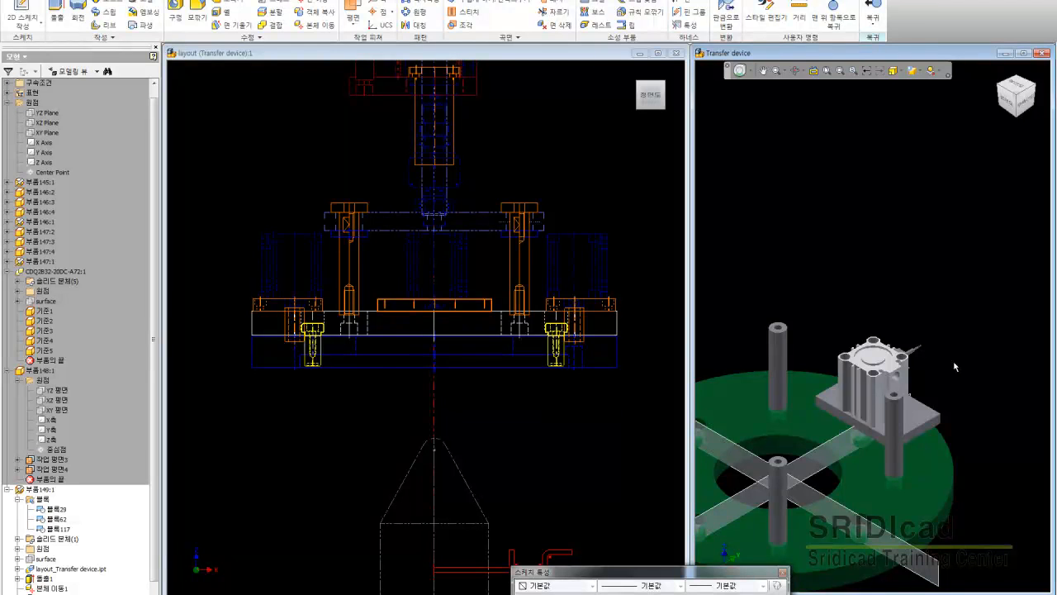
# - Return to the assembly and move plate part 부품149:1 vertically upward, well clear of the cylinder and posts
pyautogui.click(834, 18)
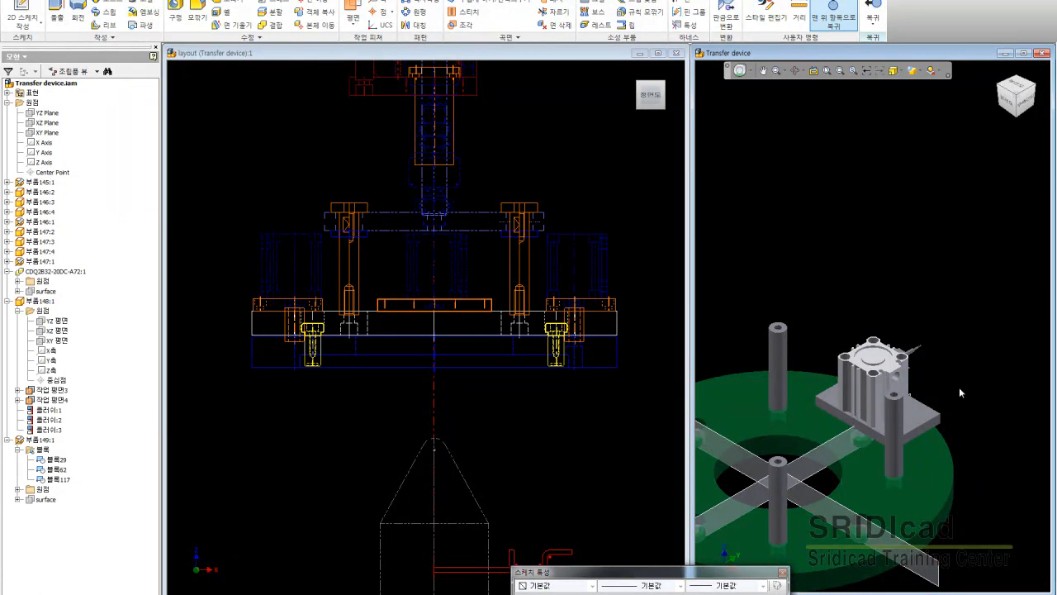
pyautogui.rightClick(920, 409)
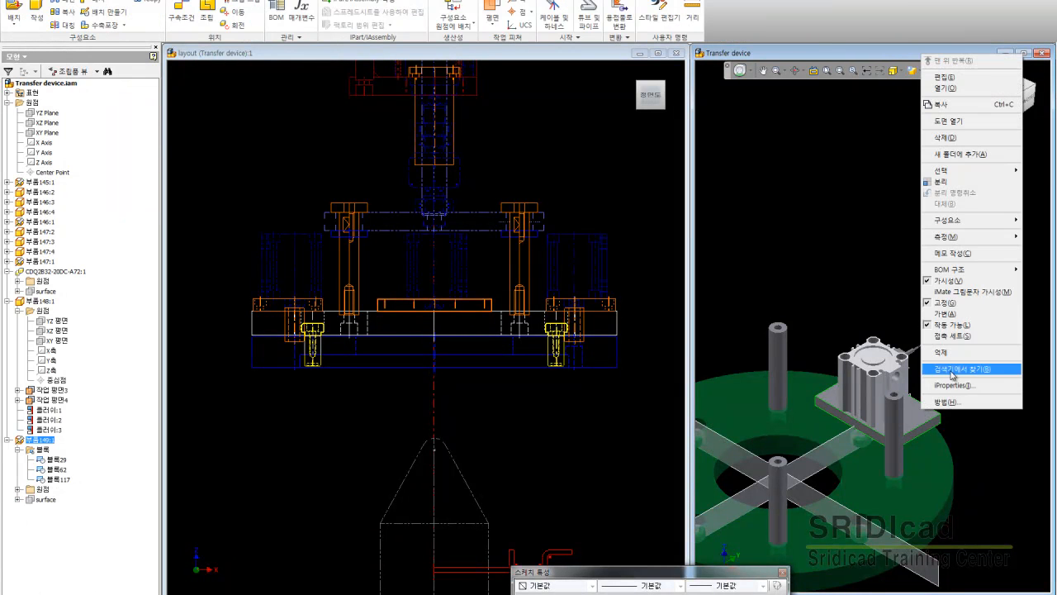
pyautogui.click(806, 219)
pyautogui.click(930, 417)
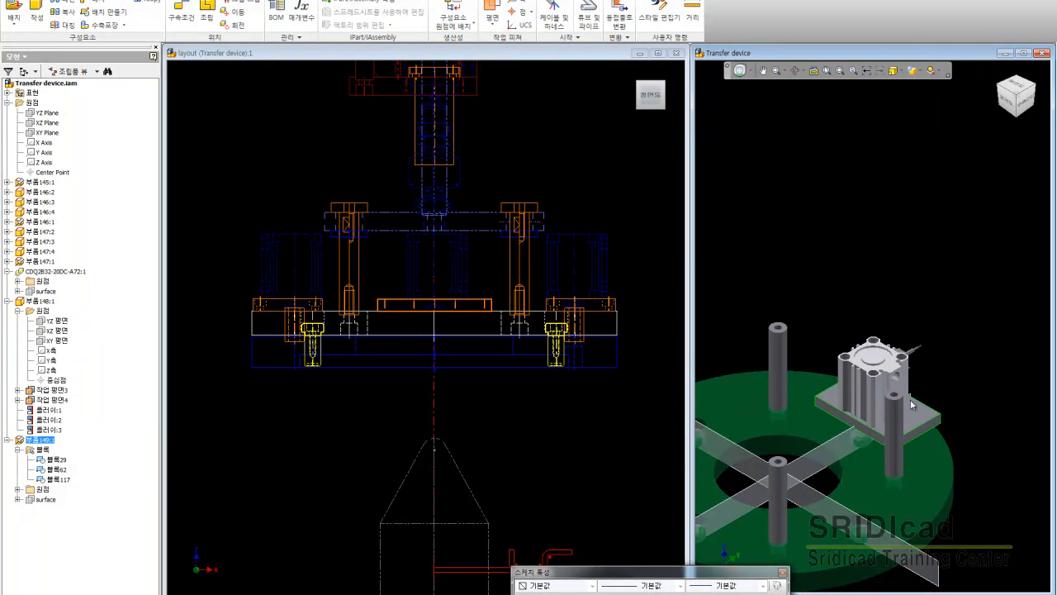
pyautogui.click(246, 2)
pyautogui.scroll(-5, 926, 412)
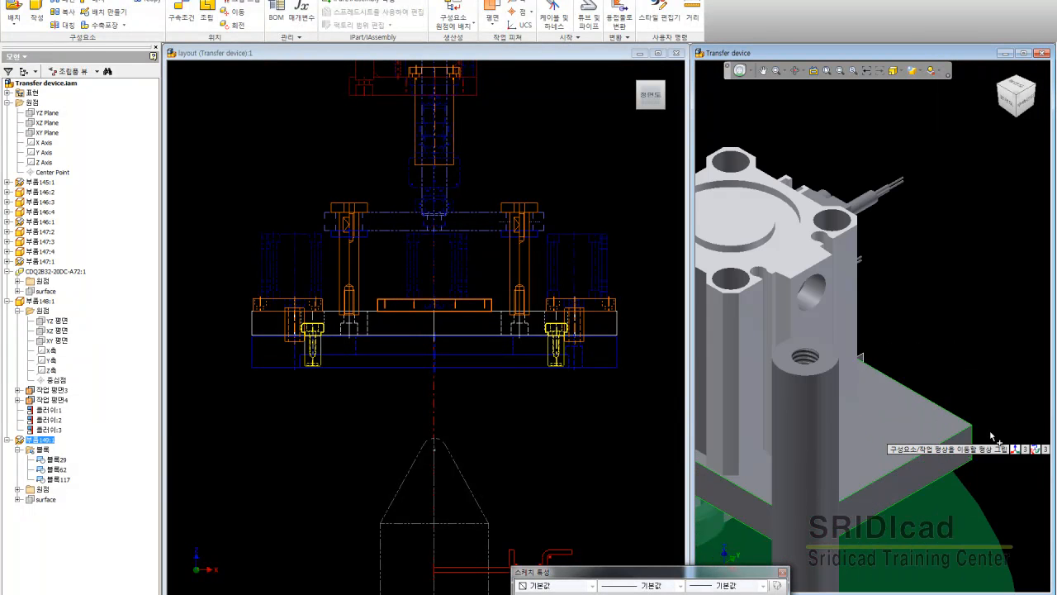
pyautogui.click(973, 454)
pyautogui.click(958, 456)
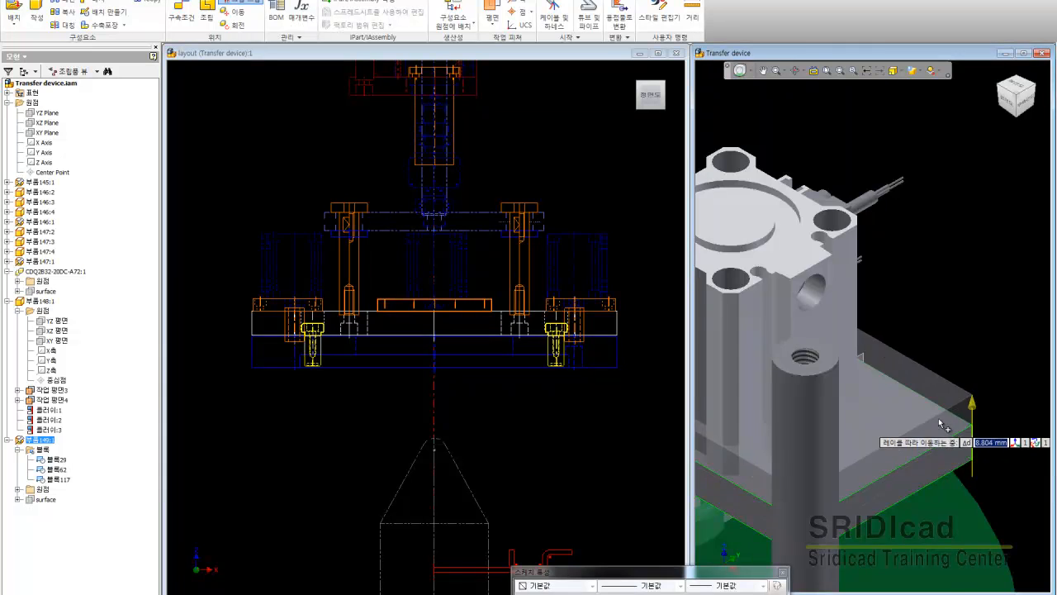
pyautogui.scroll(5, 940, 423)
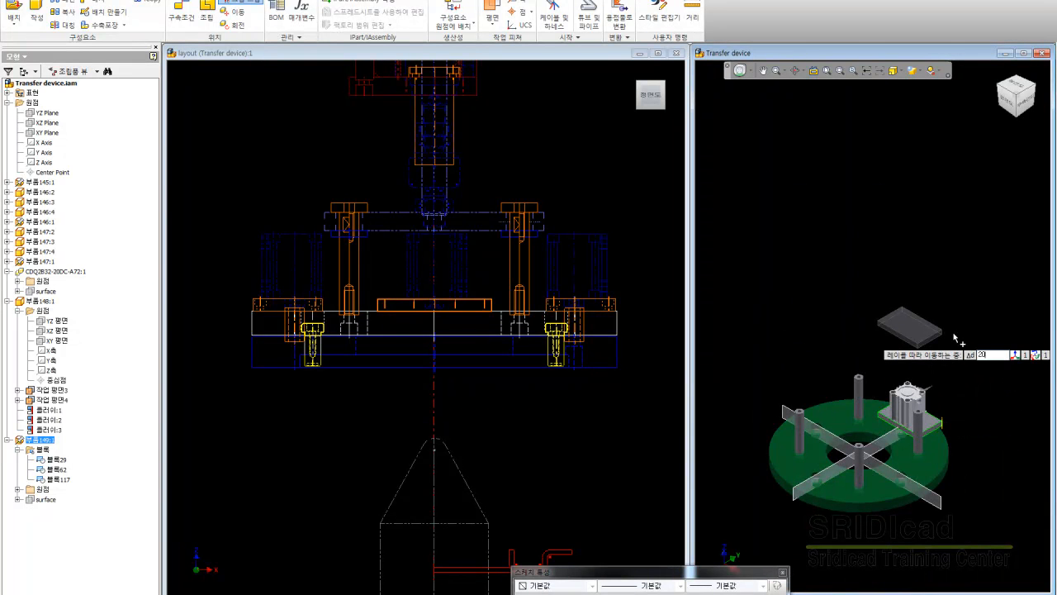
pyautogui.click(956, 337)
pyautogui.rightClick(955, 337)
pyautogui.click(976, 339)
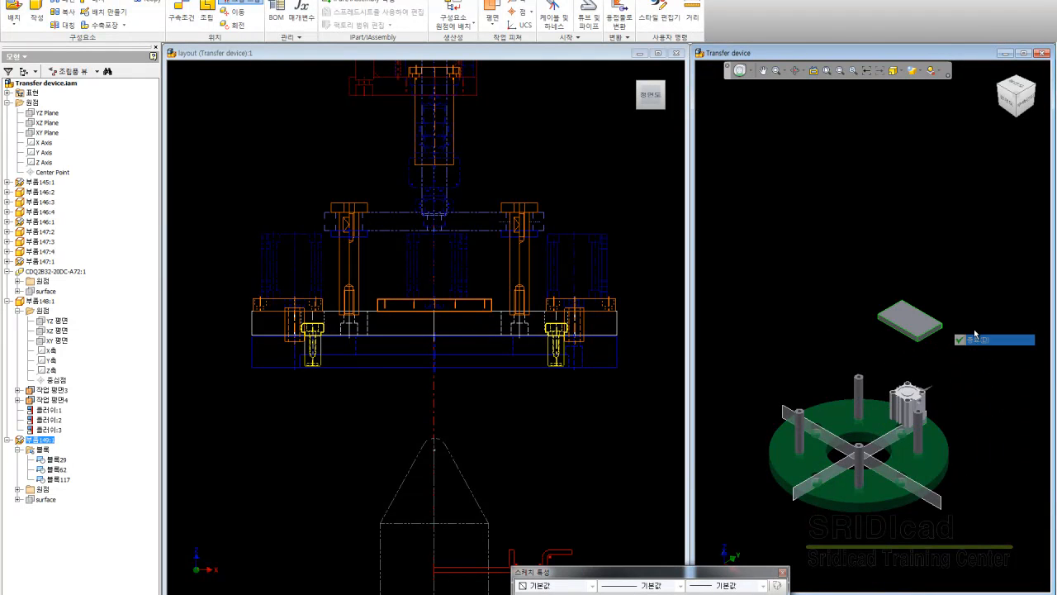
# - Open plate part 부품149:1 for editing and create a work plane on its upper face with an offset of 0
pyautogui.scroll(5, 934, 350)
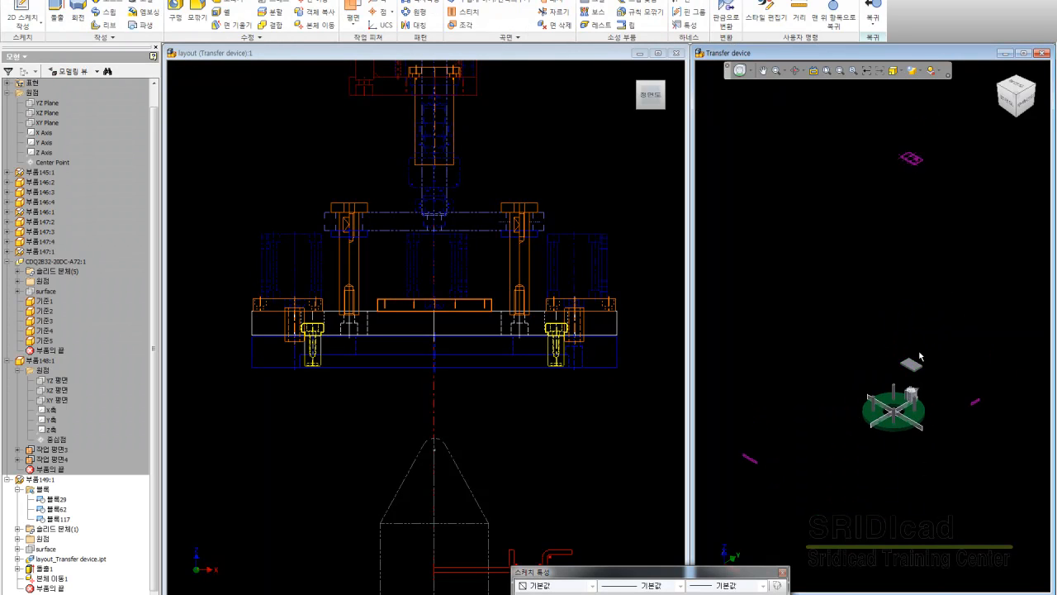
pyautogui.scroll(-5, 918, 361)
pyautogui.press(']')
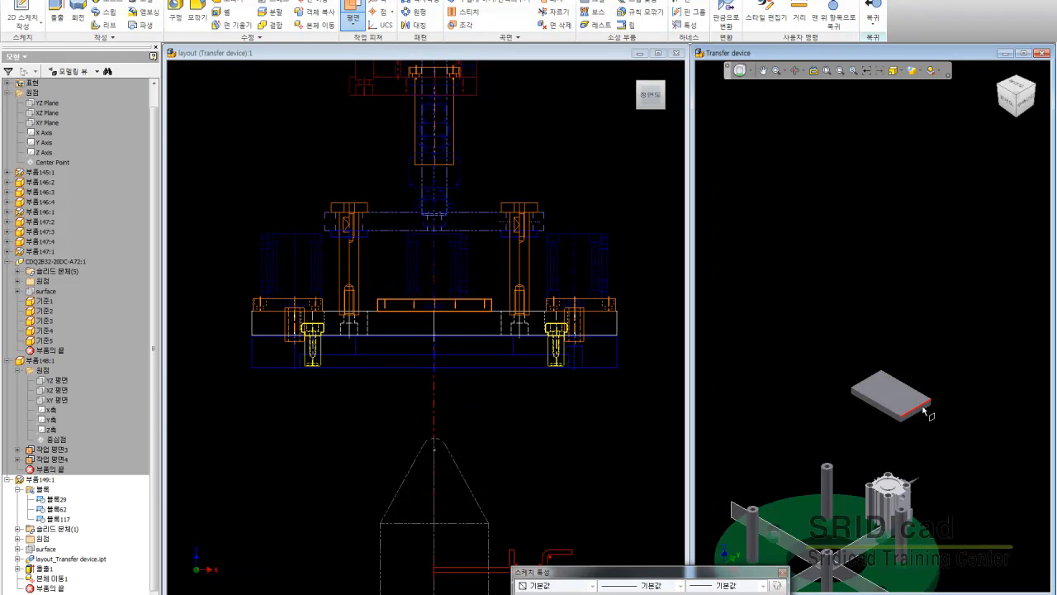
pyautogui.moveTo(905, 397); pyautogui.dragTo(903, 367)
pyautogui.write('0')
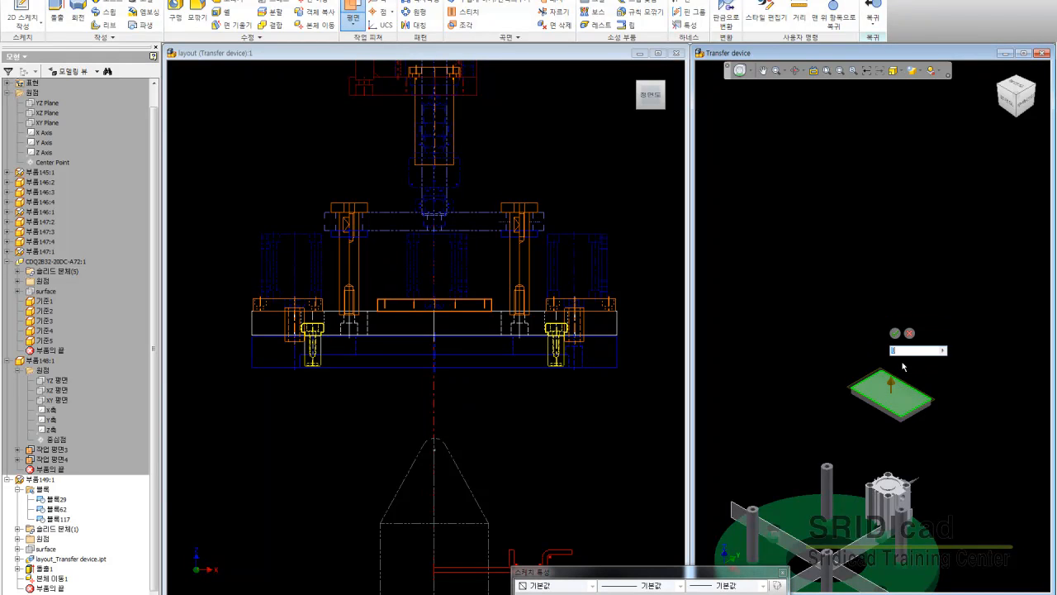
pyautogui.press('Return')
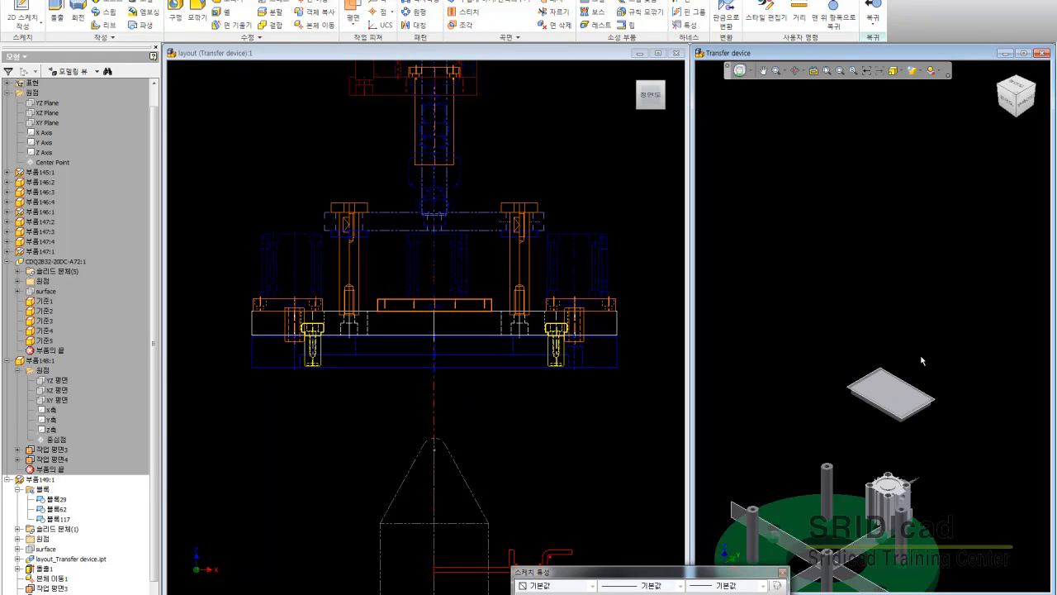
# - Sketch the four inner hole centre points from the derived block on the plate's upper work plane and start the Hole command
pyautogui.click(888, 371)
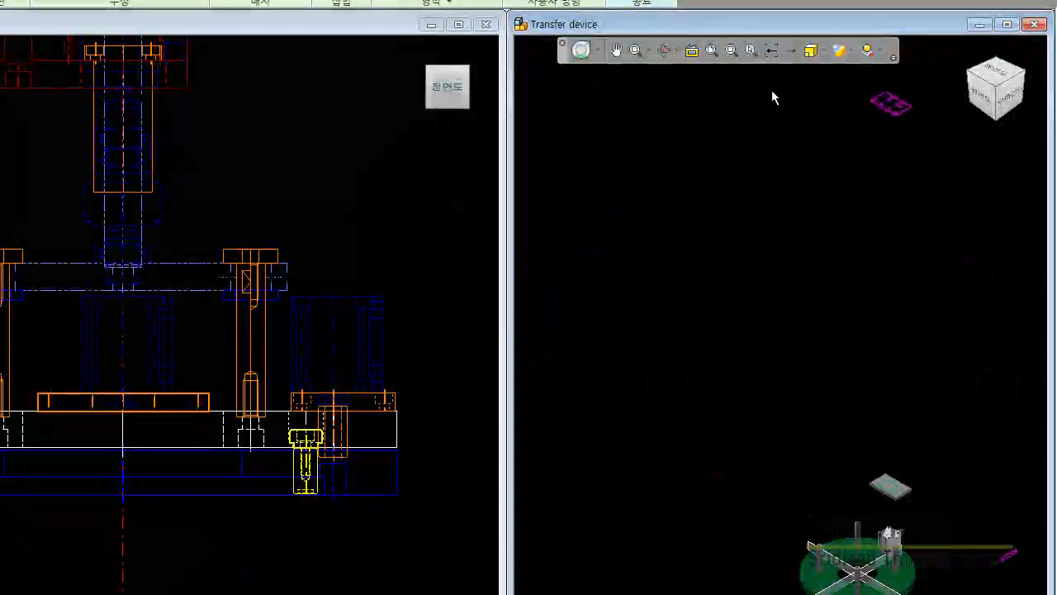
pyautogui.click(731, 49)
pyautogui.moveTo(866, 435); pyautogui.dragTo(920, 505)
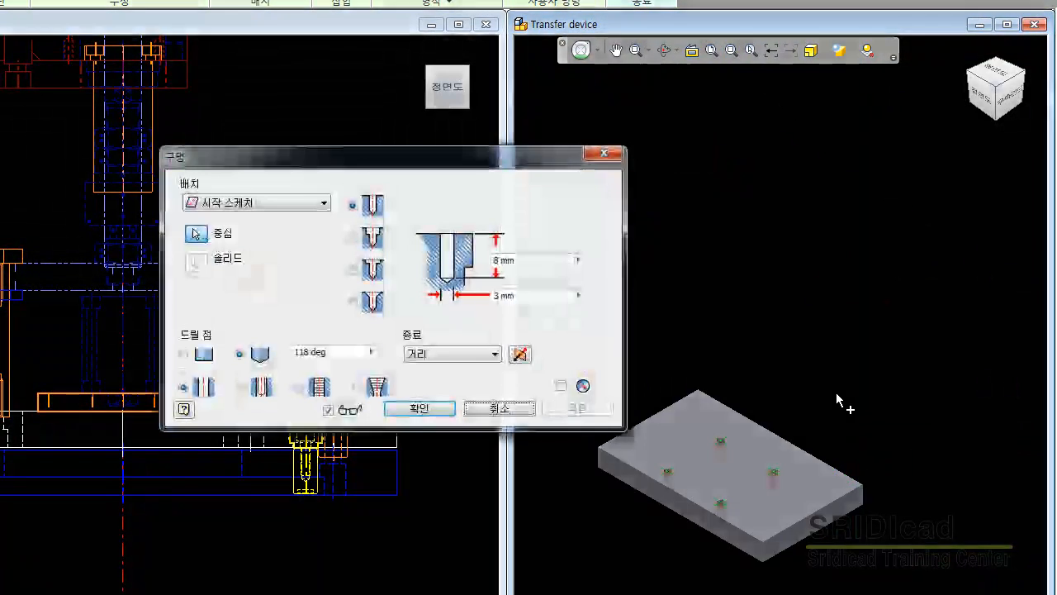
# - Create four tapped through-all holes in the plate with ISO Metric profile threads, size 5, designation M5x0.8
pyautogui.click(452, 353)
pyautogui.click(437, 380)
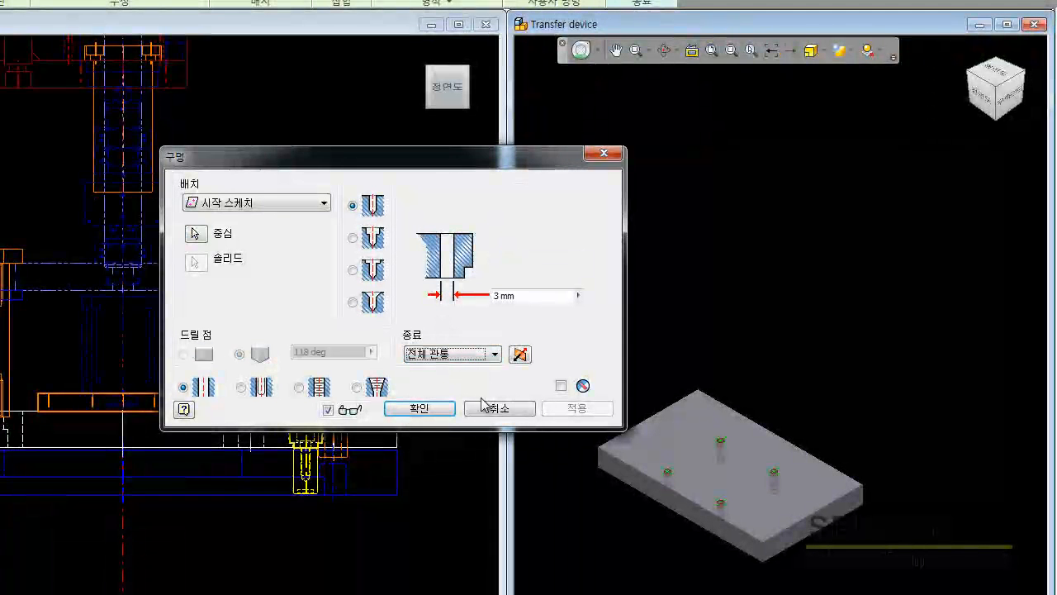
pyautogui.click(298, 387)
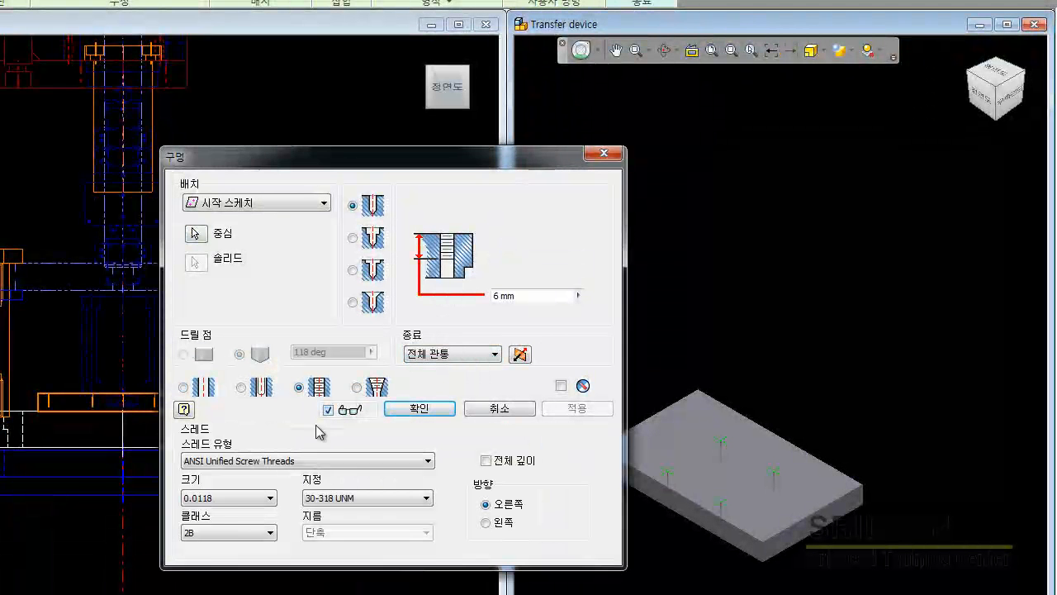
pyautogui.click(316, 461)
pyautogui.click(240, 496)
pyautogui.click(239, 502)
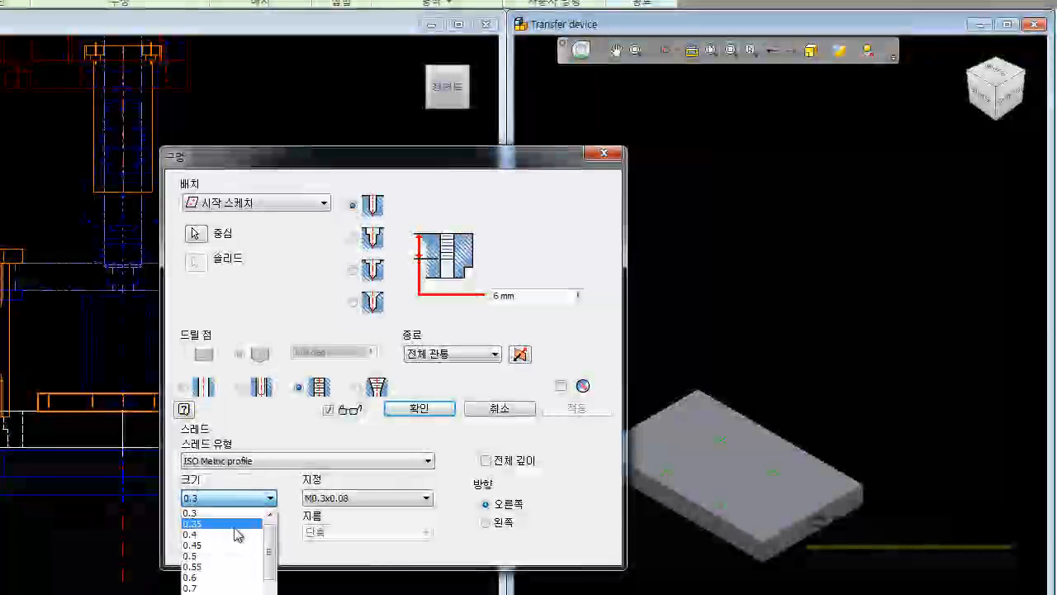
pyautogui.click(232, 593)
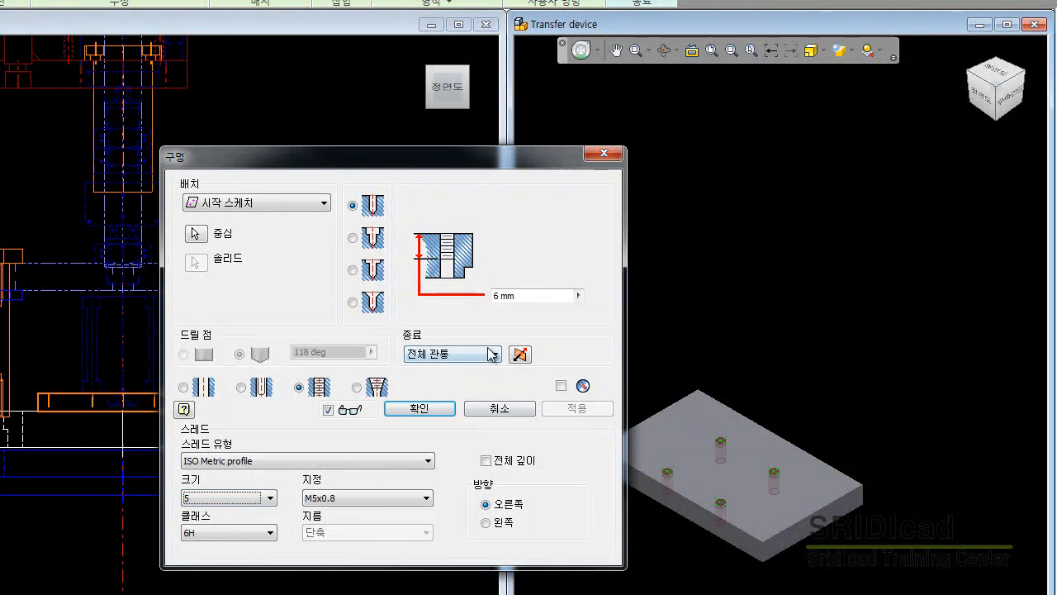
pyautogui.click(430, 406)
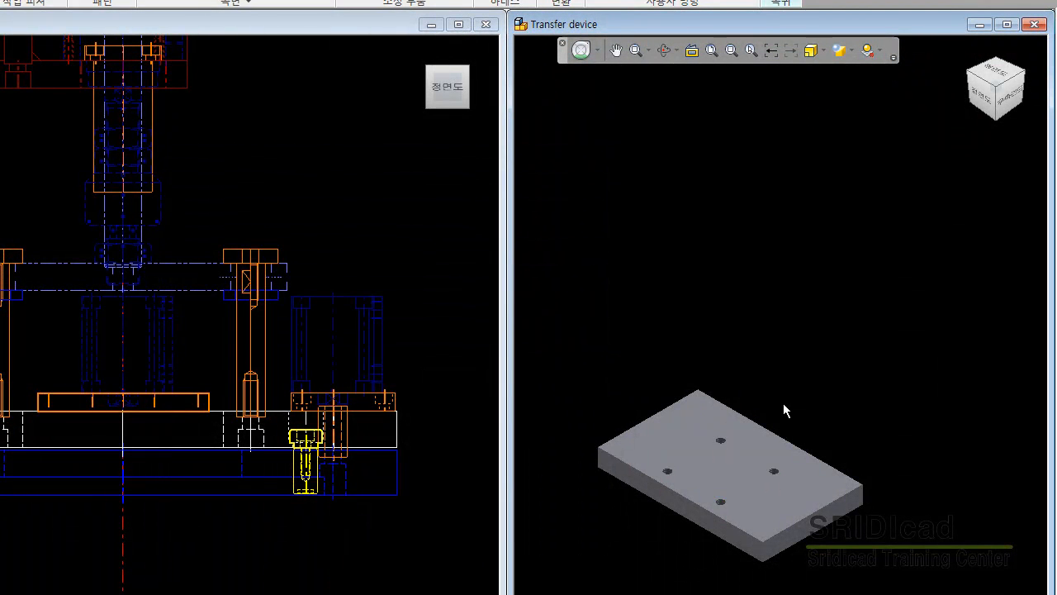
# - Examine the plate's tapped holes up close and compare them with the derived block outline above the plate
pyautogui.click(730, 51)
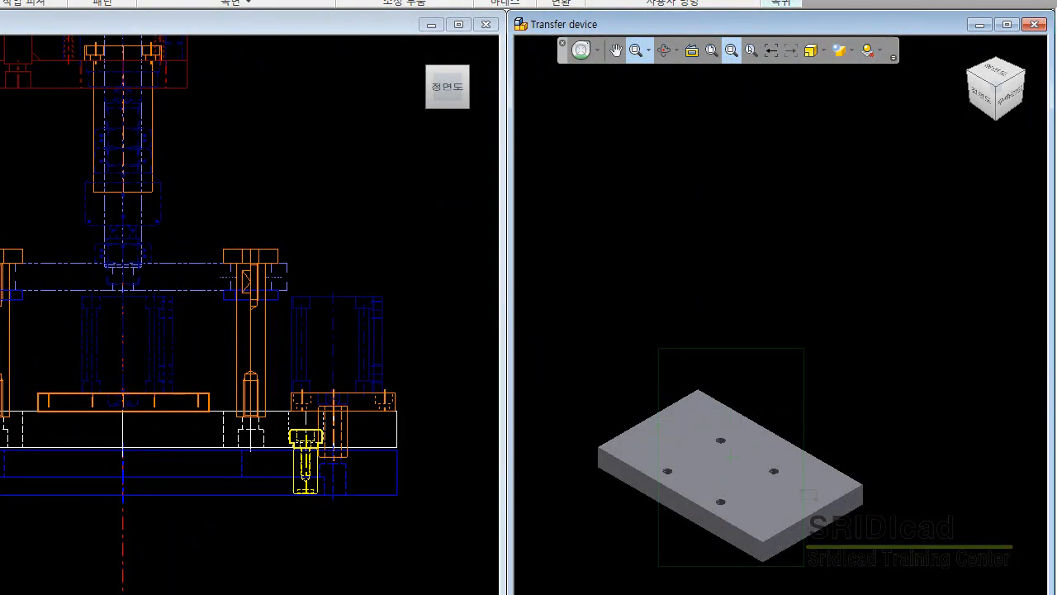
pyautogui.moveTo(657, 347); pyautogui.dragTo(804, 502)
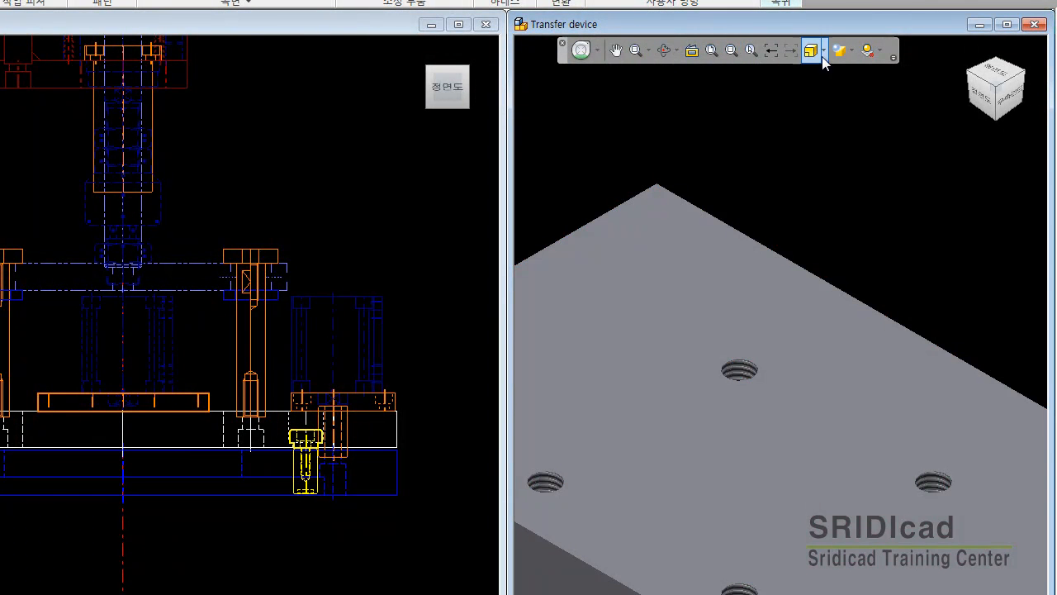
pyautogui.click(717, 52)
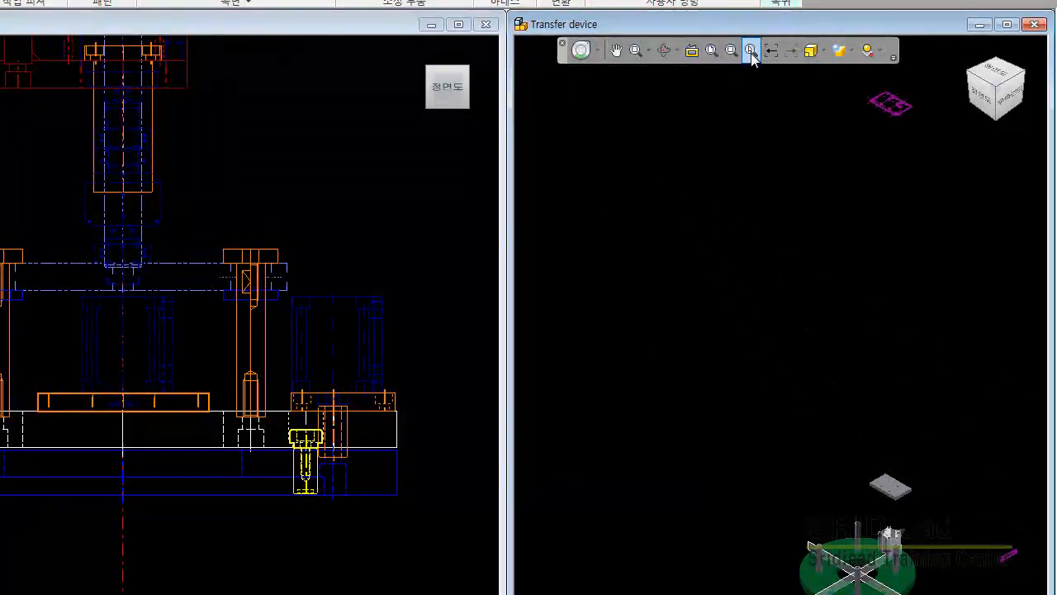
pyautogui.click(751, 51)
pyautogui.click(887, 103)
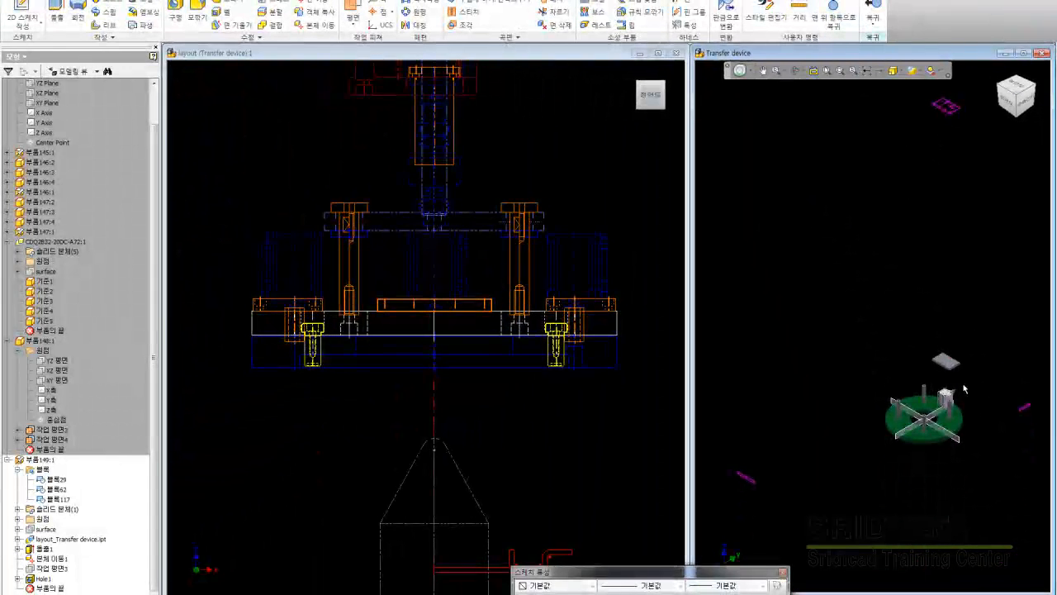
pyautogui.scroll(-5, 953, 362)
pyautogui.scroll(4, 909, 365)
pyautogui.moveTo(963, 246); pyautogui.dragTo(922, 415, button='middle')
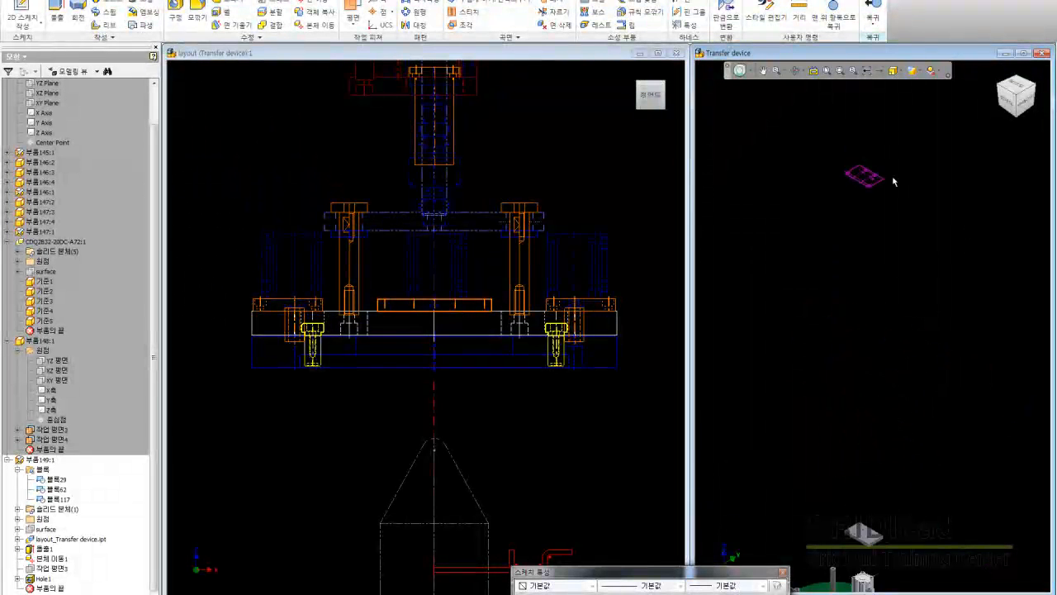
pyautogui.scroll(-5, 855, 165)
pyautogui.scroll(5, 856, 165)
pyautogui.moveTo(863, 390); pyautogui.dragTo(855, 212, button='middle')
pyautogui.scroll(-4, 857, 354)
pyautogui.scroll(-3, 856, 356)
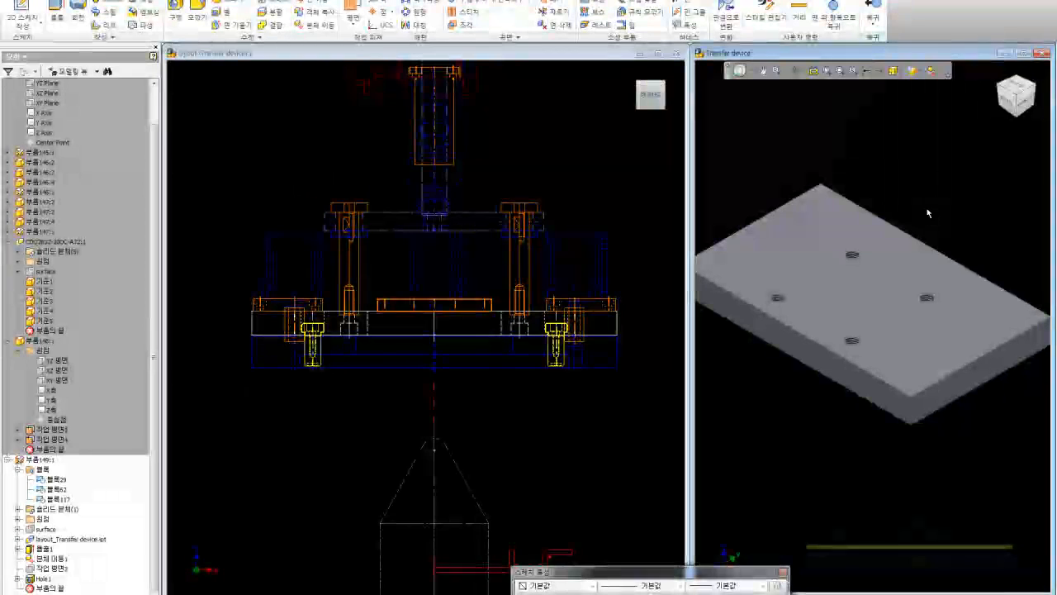
# - Share the tapped hole feature's sketch 스케치8 and open the shared sketch for editing
pyautogui.click(18, 579)
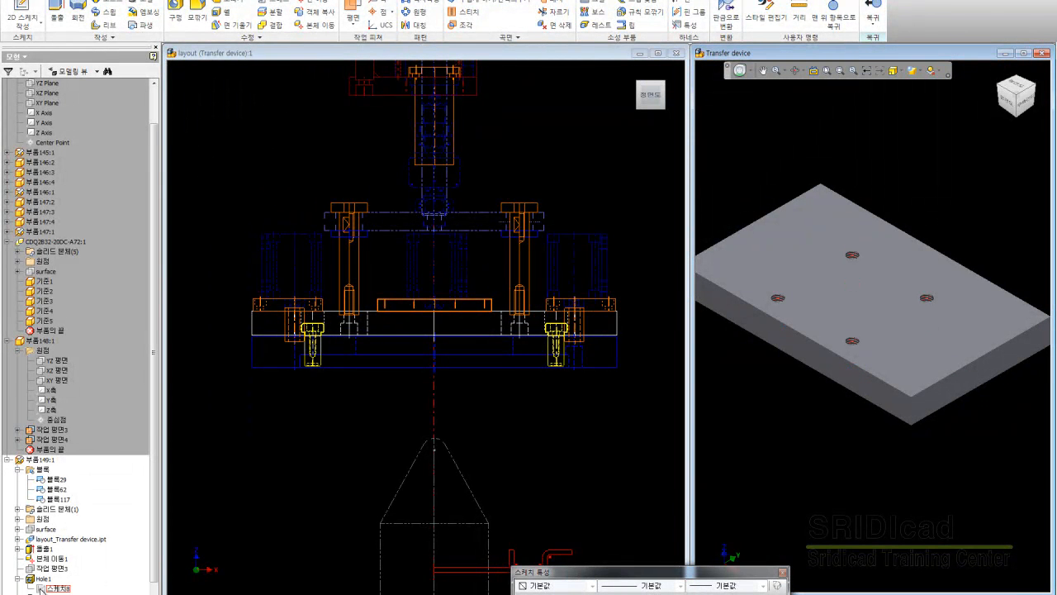
pyautogui.rightClick(53, 588)
pyautogui.click(87, 488)
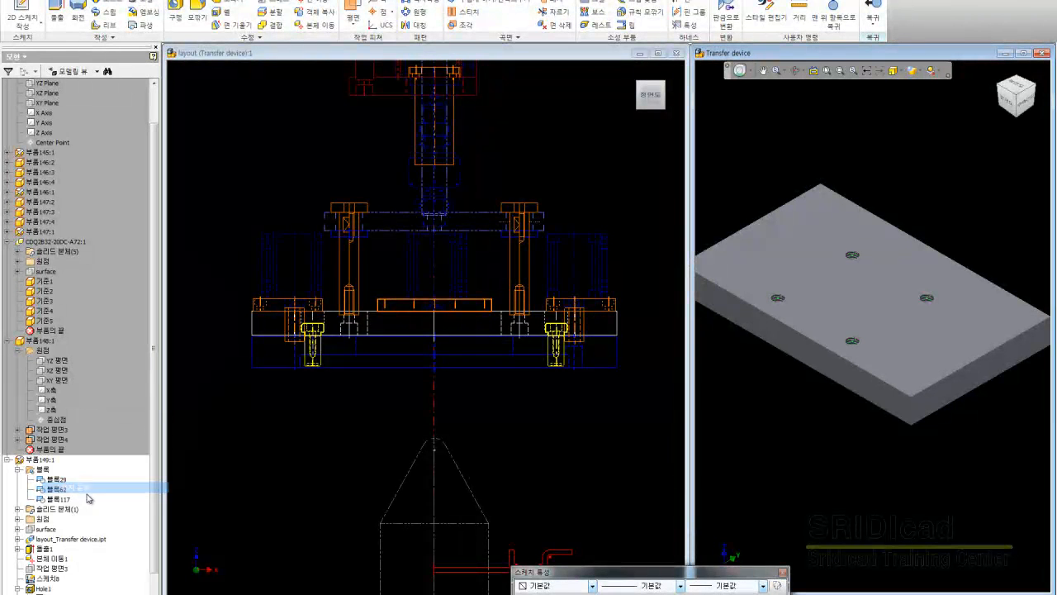
pyautogui.doubleClick(37, 578)
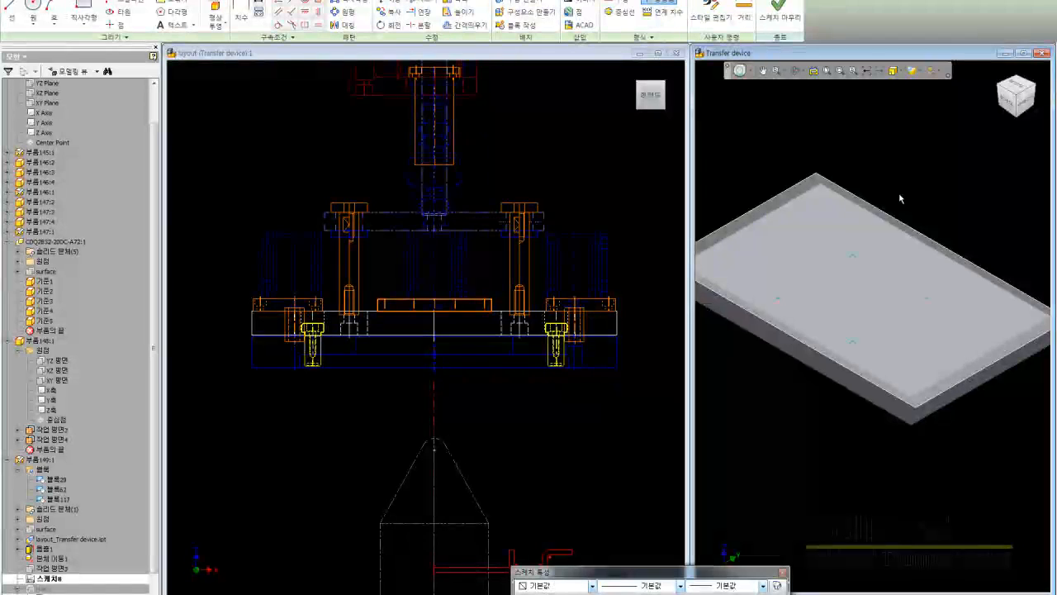
# - Add the centre points of the derived block's four outer double-circle holes to sketch 스케치8 and finish the sketch
pyautogui.scroll(5, 901, 197)
pyautogui.moveTo(897, 190); pyautogui.dragTo(874, 372, button='middle')
pyautogui.scroll(-8, 849, 144)
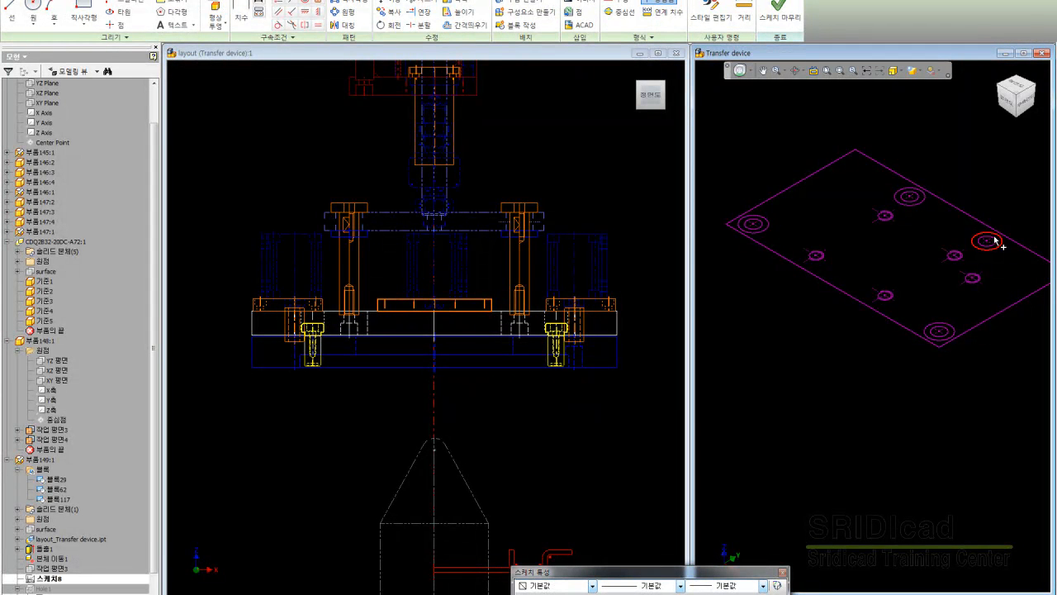
pyautogui.middleClick(955, 160)
pyautogui.middleClick(955, 160)
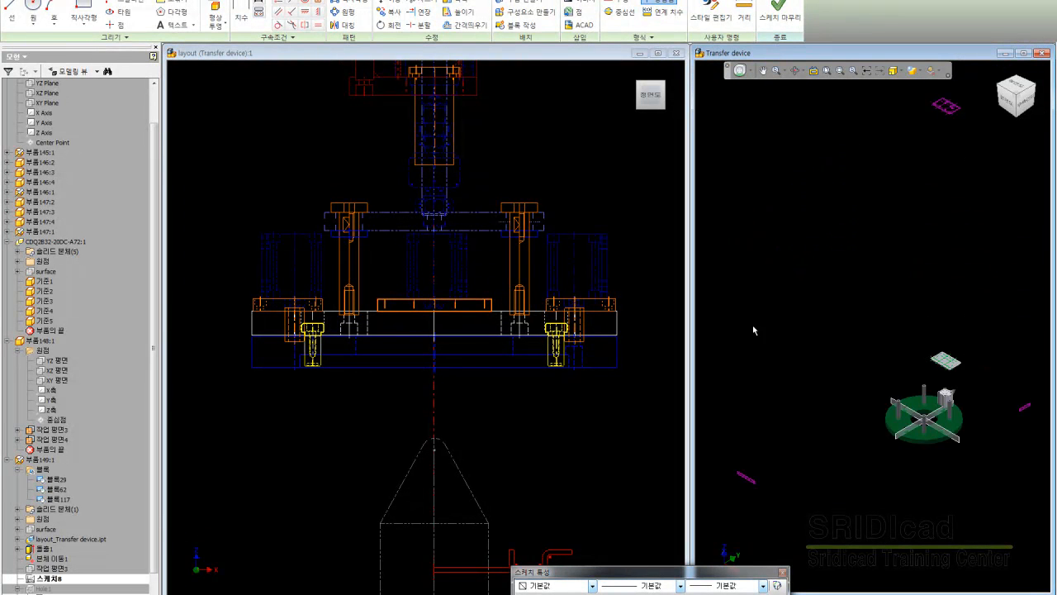
pyautogui.scroll(-1, 152, 555)
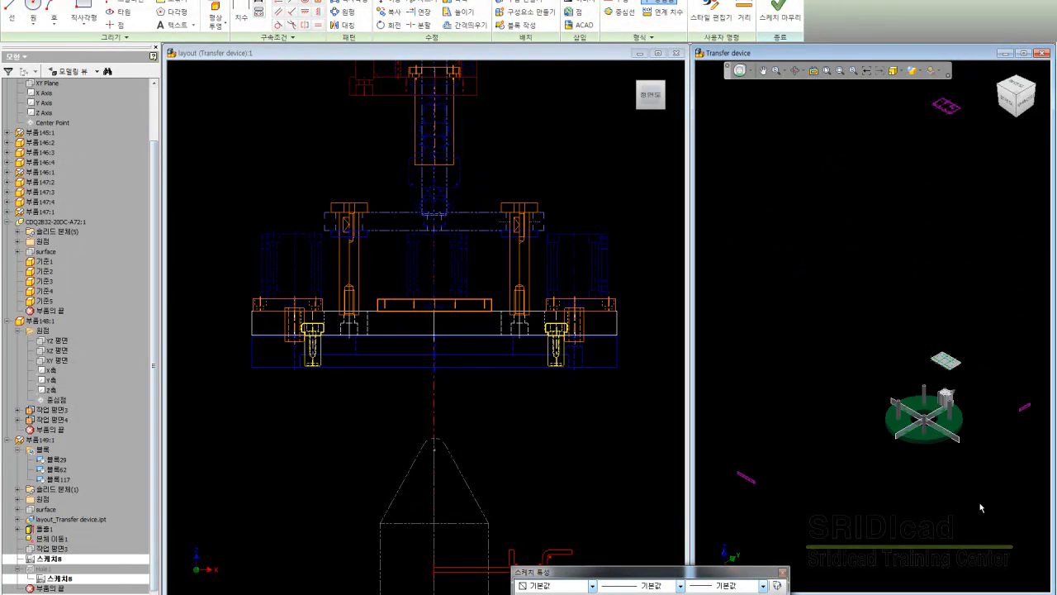
pyautogui.scroll(5, 968, 365)
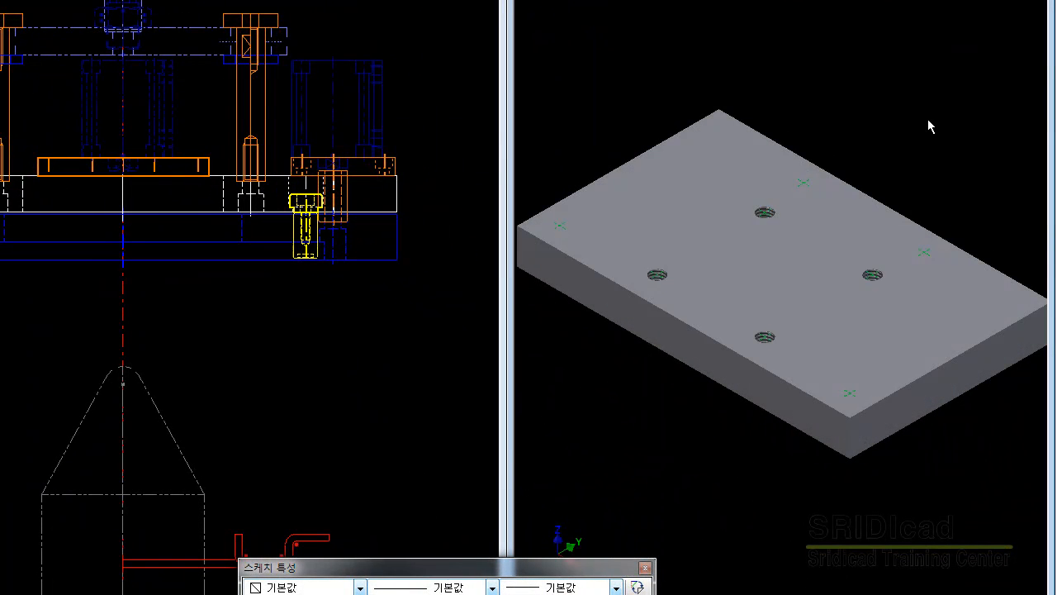
# - Start a counterbored through-all hole feature using the four new outer centre points of sketch 스케치8
pyautogui.press('h')
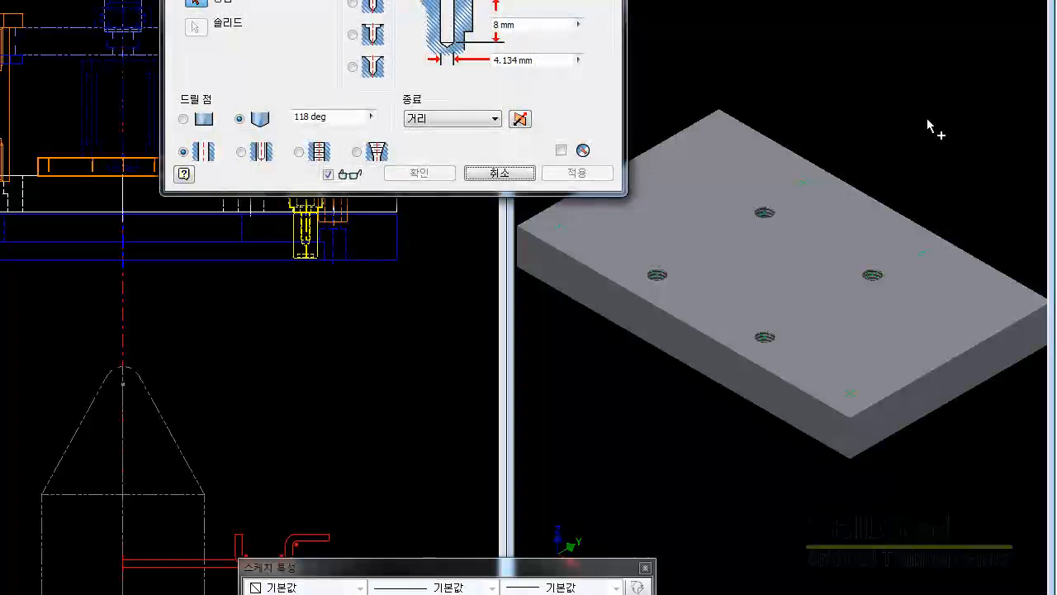
pyautogui.click(364, 10)
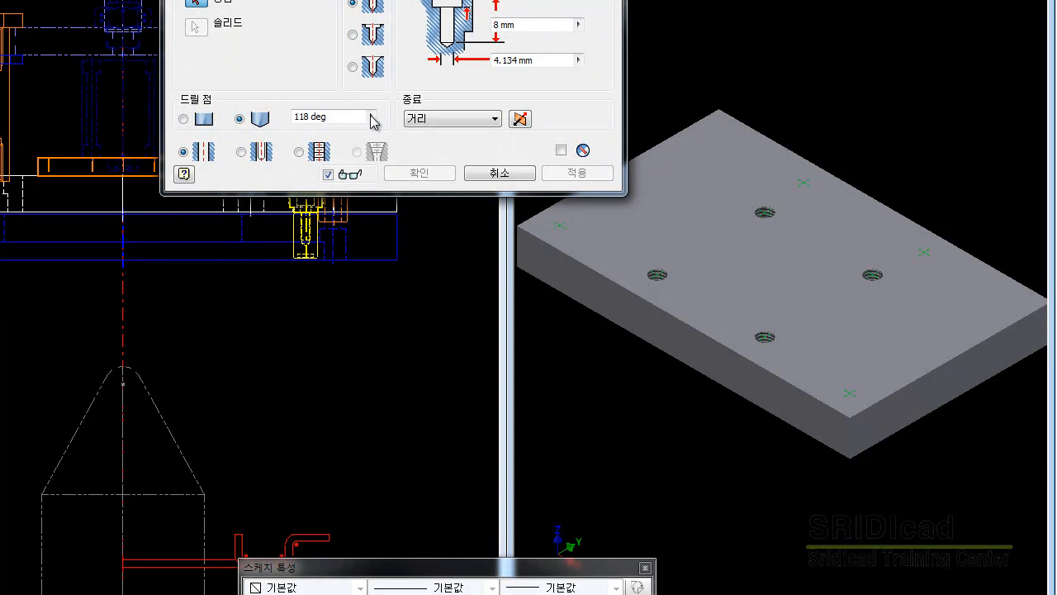
pyautogui.click(430, 119)
pyautogui.click(433, 142)
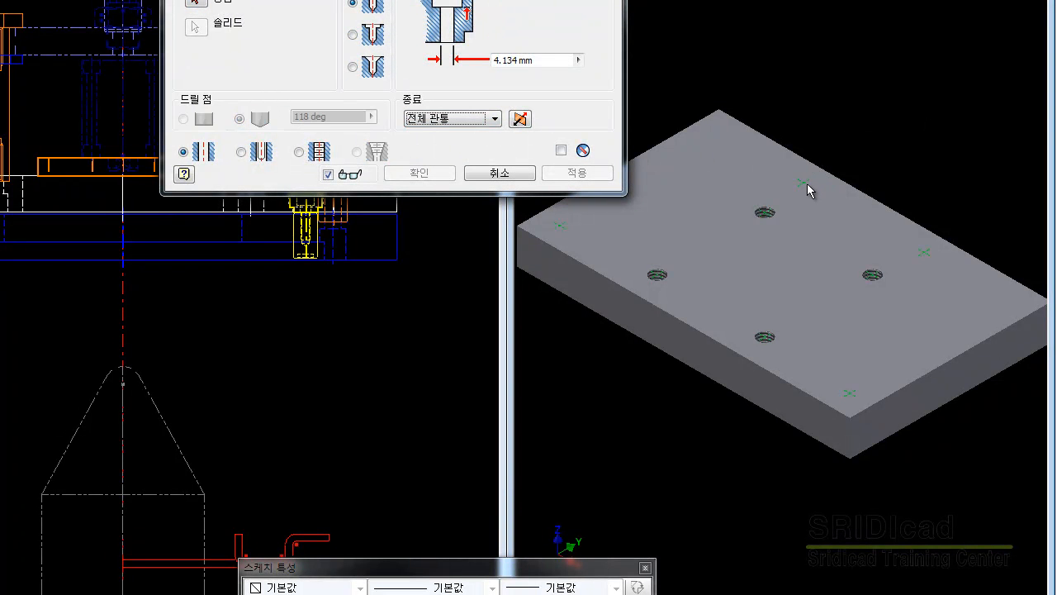
pyautogui.click(199, 3)
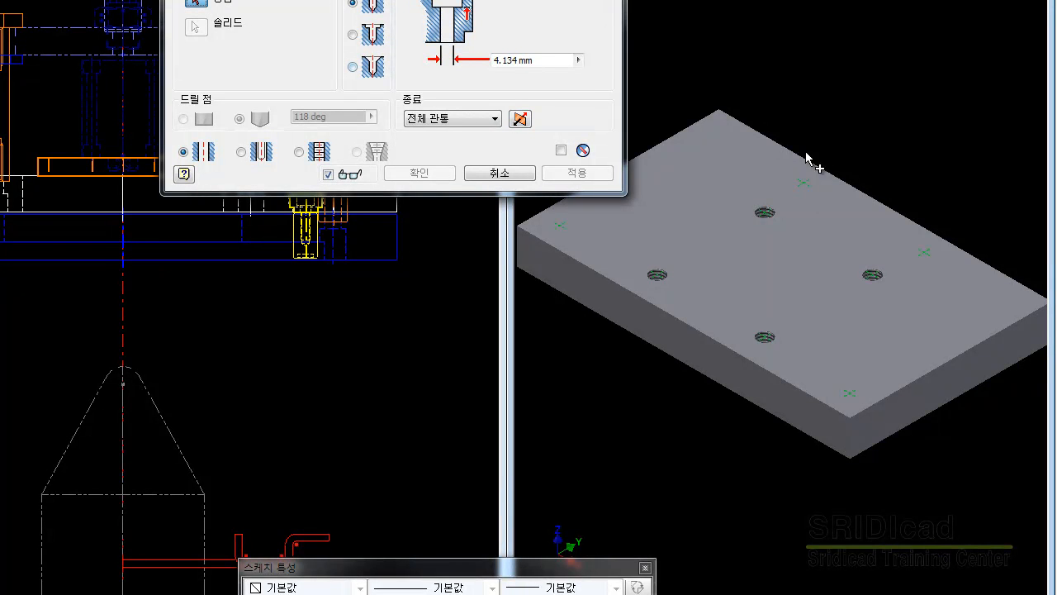
pyautogui.click(803, 182)
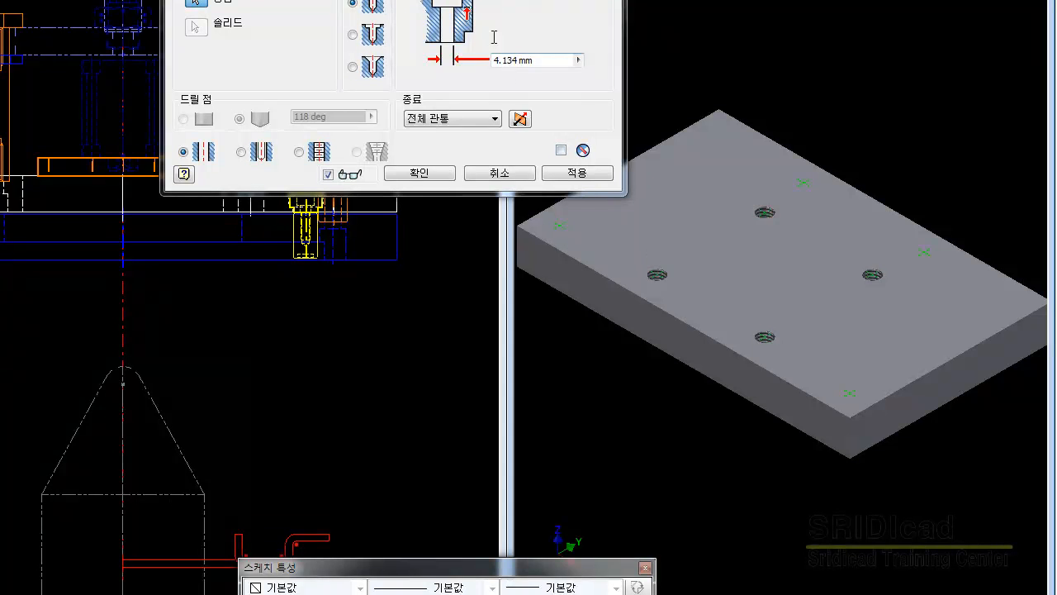
# - Measure the counterbore diameter on the derived layout outline and set the hole's counterbore diameter to 9.5 mm
pyautogui.click(535, 48)
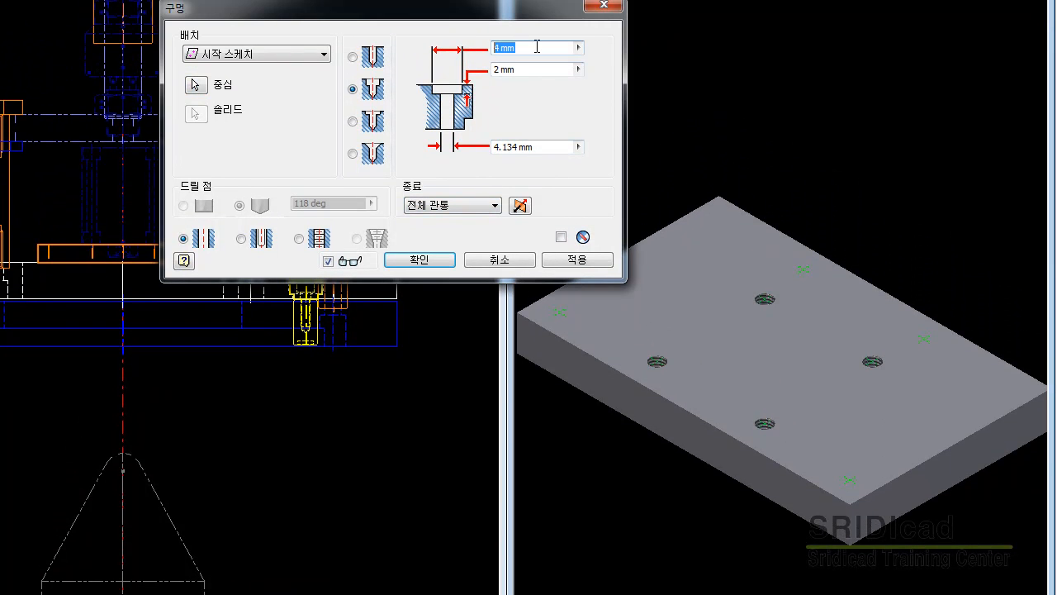
pyautogui.click(580, 48)
pyautogui.click(614, 51)
pyautogui.scroll(-4, 709, 56)
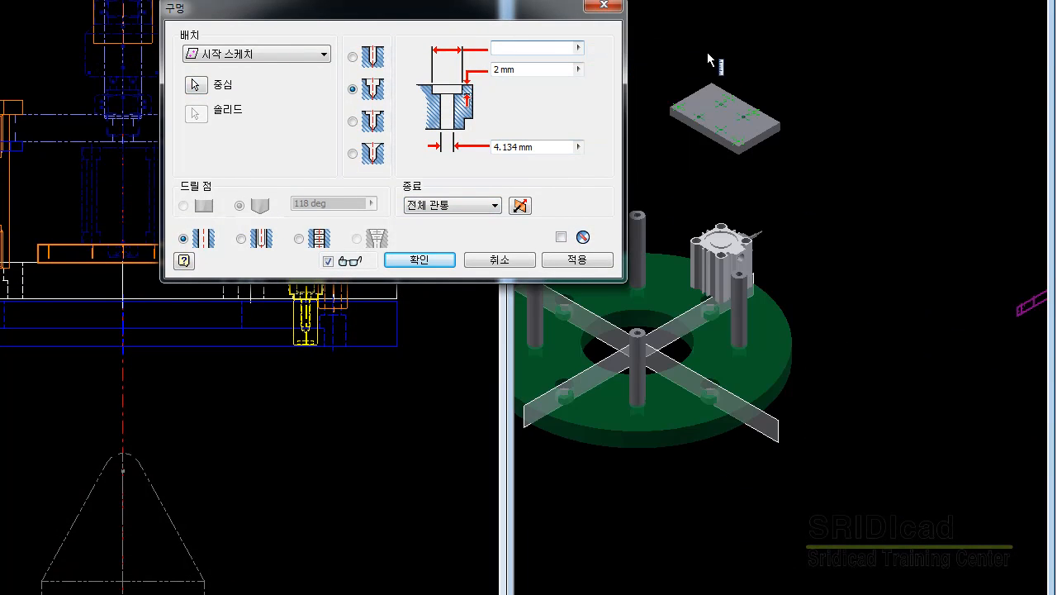
pyautogui.moveTo(894, 239); pyautogui.dragTo(755, 238, button='middle')
pyautogui.scroll(5, 916, 289)
pyautogui.click(941, 289)
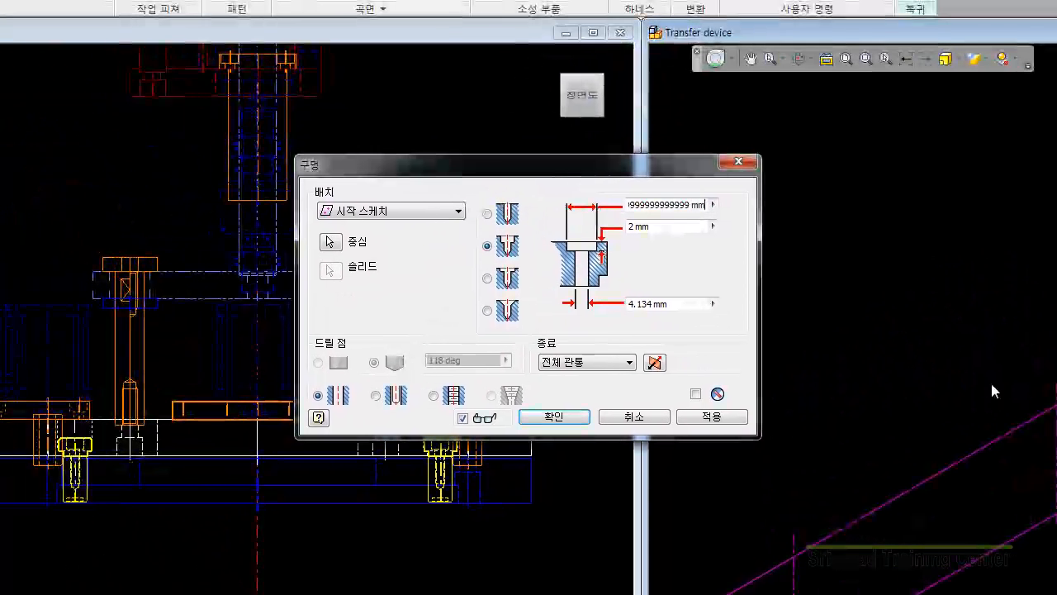
pyautogui.moveTo(707, 205); pyautogui.dragTo(446, 187)
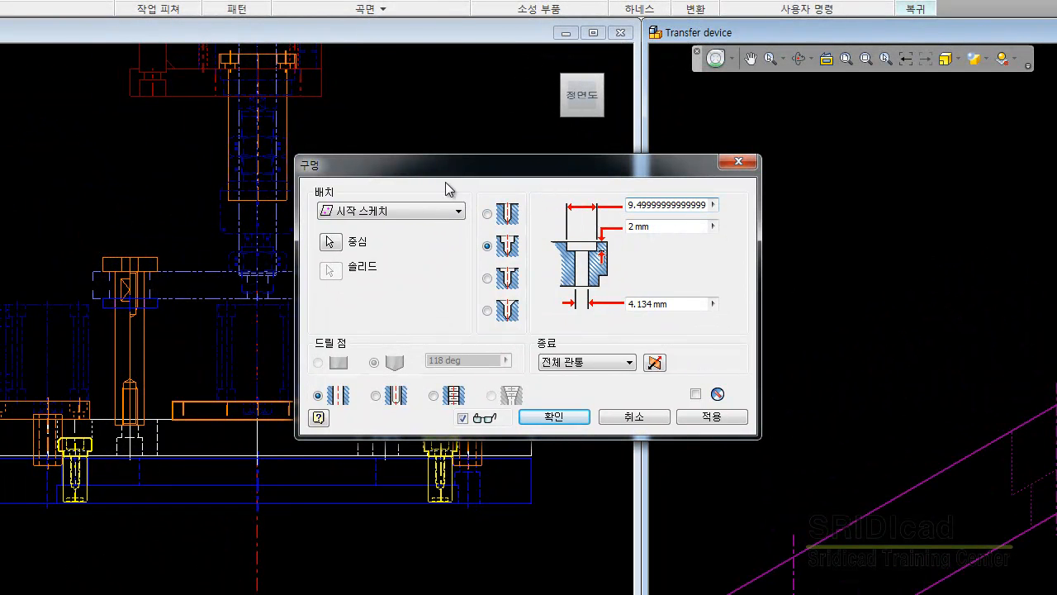
pyautogui.write('9.5')
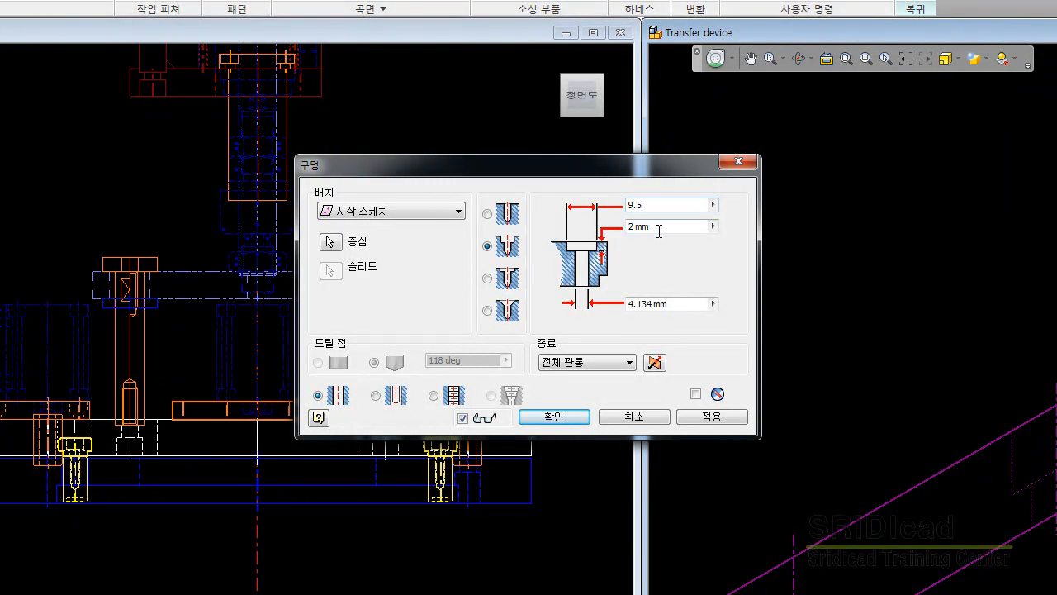
# - Measure the counterbore depth on the derived layout outline and set it to 6 mm
pyautogui.moveTo(659, 230); pyautogui.dragTo(619, 228)
pyautogui.press('BackSpace')
pyautogui.click(712, 227)
pyautogui.click(758, 235)
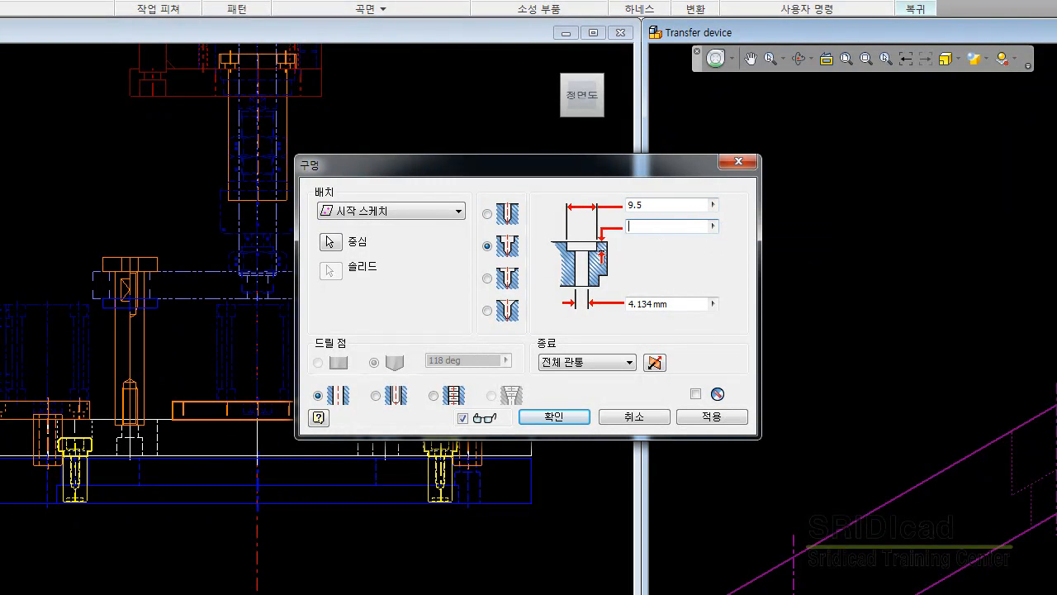
pyautogui.moveTo(701, 227); pyautogui.dragTo(515, 220)
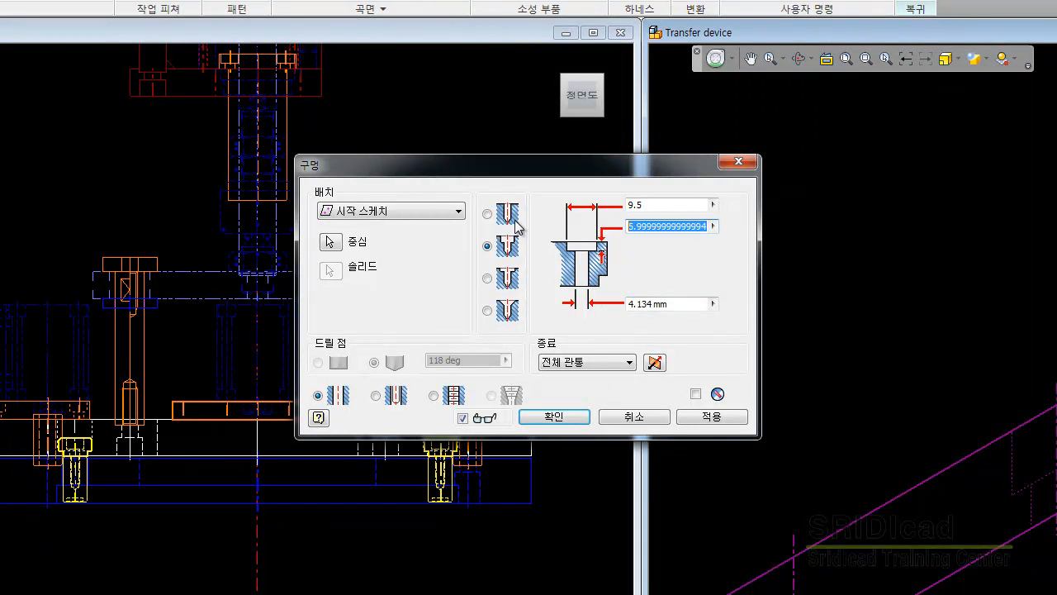
pyautogui.write('6')
# - Measure the through-hole diameter on the layout outline, set it to 5.5 mm and create the counterbored holes
pyautogui.moveTo(704, 304); pyautogui.dragTo(629, 304)
pyautogui.press('BackSpace')
pyautogui.click(712, 304)
pyautogui.click(753, 302)
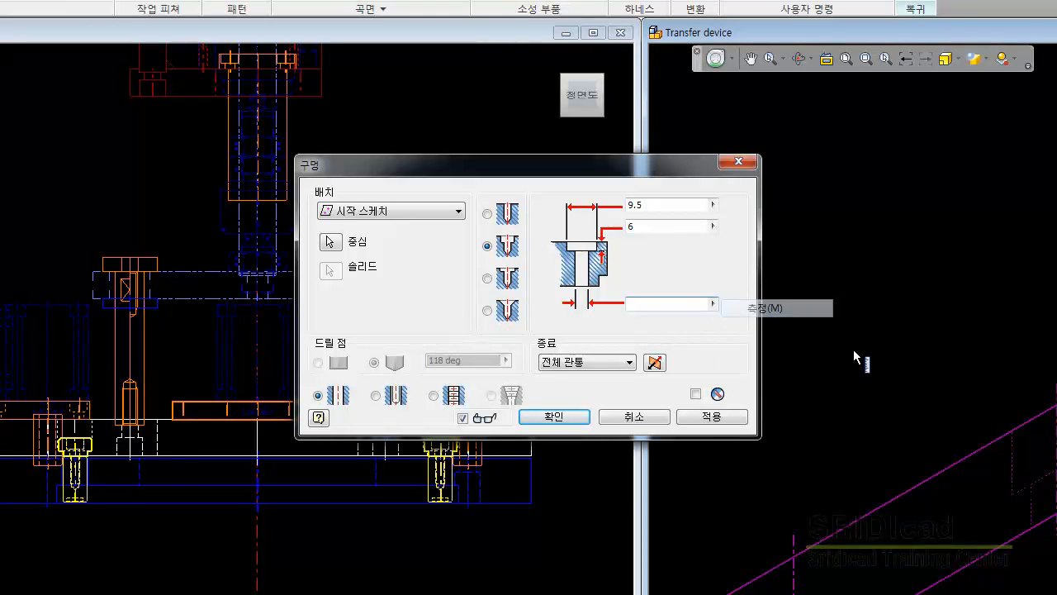
pyautogui.click(1032, 491)
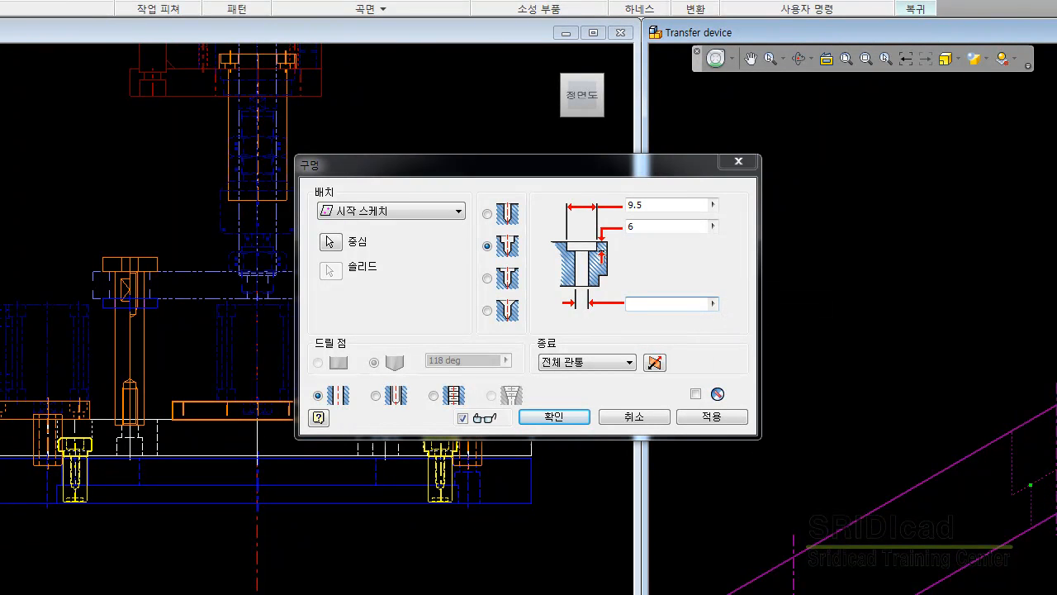
pyautogui.moveTo(707, 304); pyautogui.dragTo(629, 304)
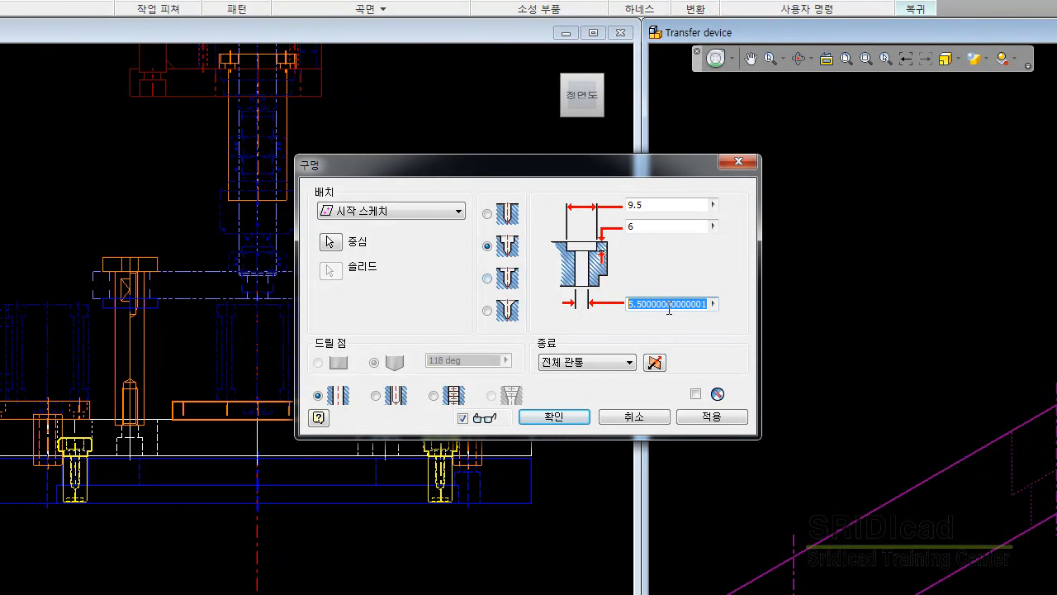
pyautogui.write('5.5')
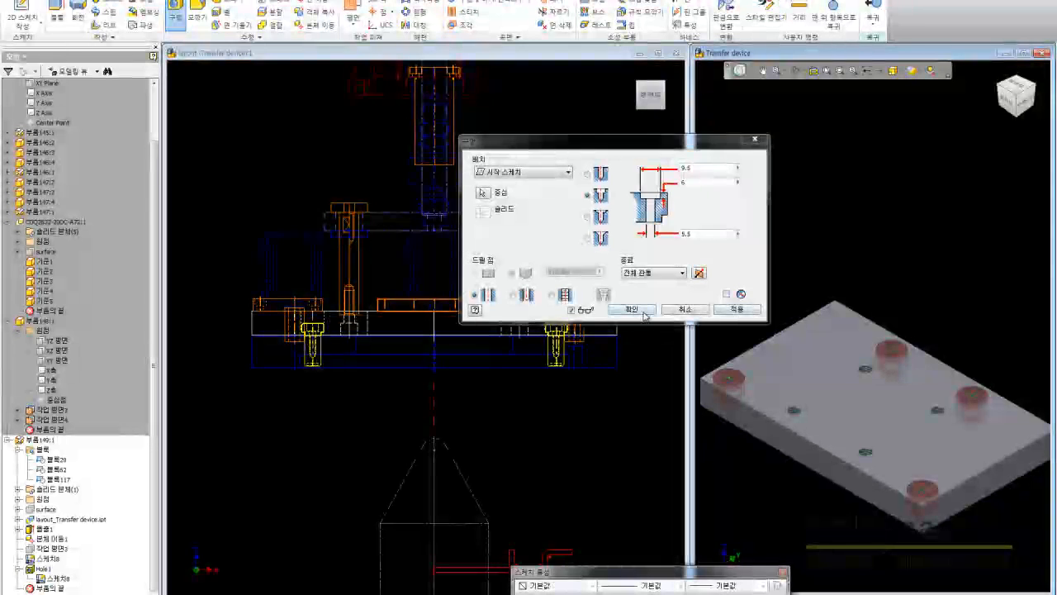
pyautogui.click(631, 310)
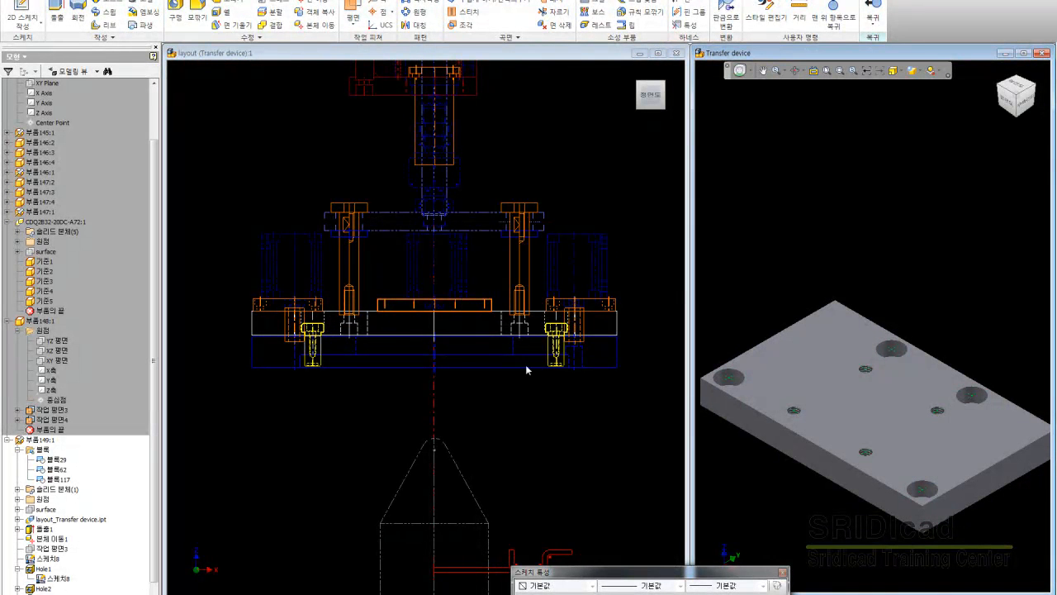
# - Open the plate part in its own window and hide its Right, Front and Top derived layout sketches
pyautogui.scroll(-1, 147, 402)
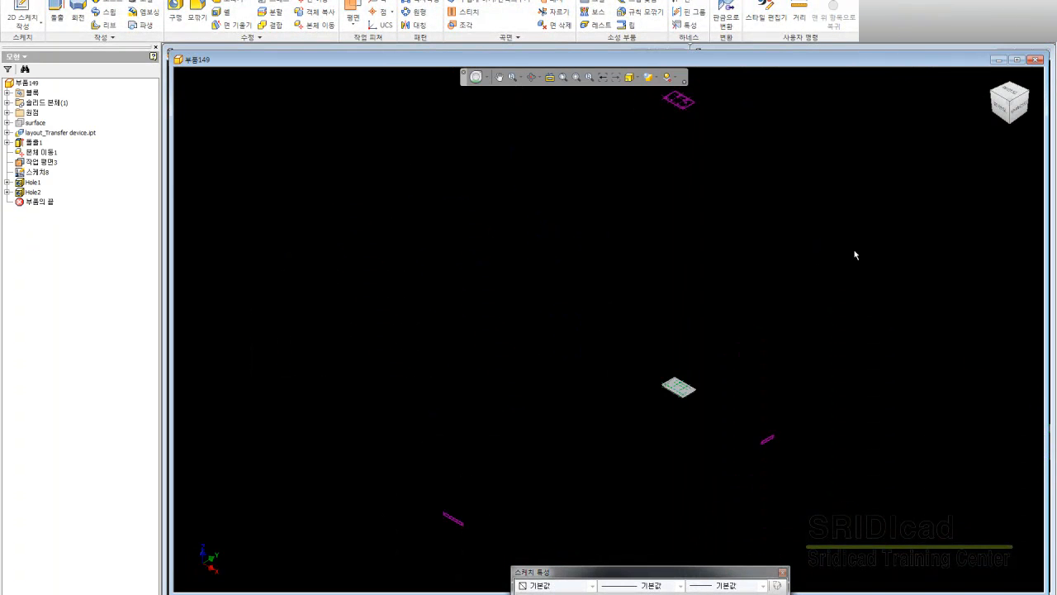
pyautogui.click(6, 132)
pyautogui.click(36, 143)
pyautogui.keyDown('shift'); pyautogui.click(47, 163); pyautogui.keyUp('shift')
pyautogui.rightClick(46, 163)
pyautogui.click(70, 235)
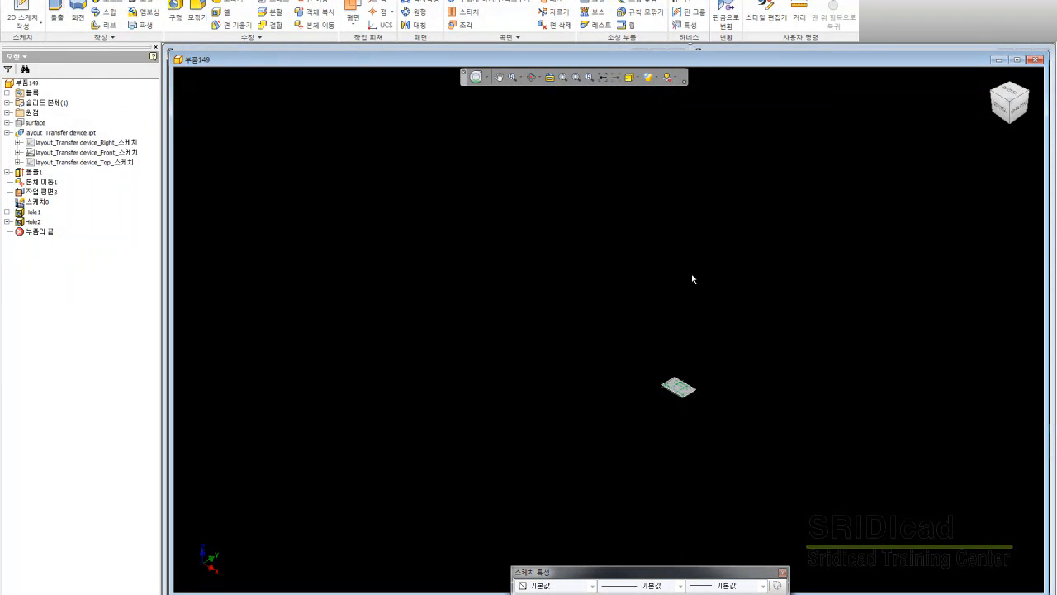
# - Inspect the plate's holes from both sides and edit the M5 tapped hole feature so its threads run full depth
pyautogui.press('Home')
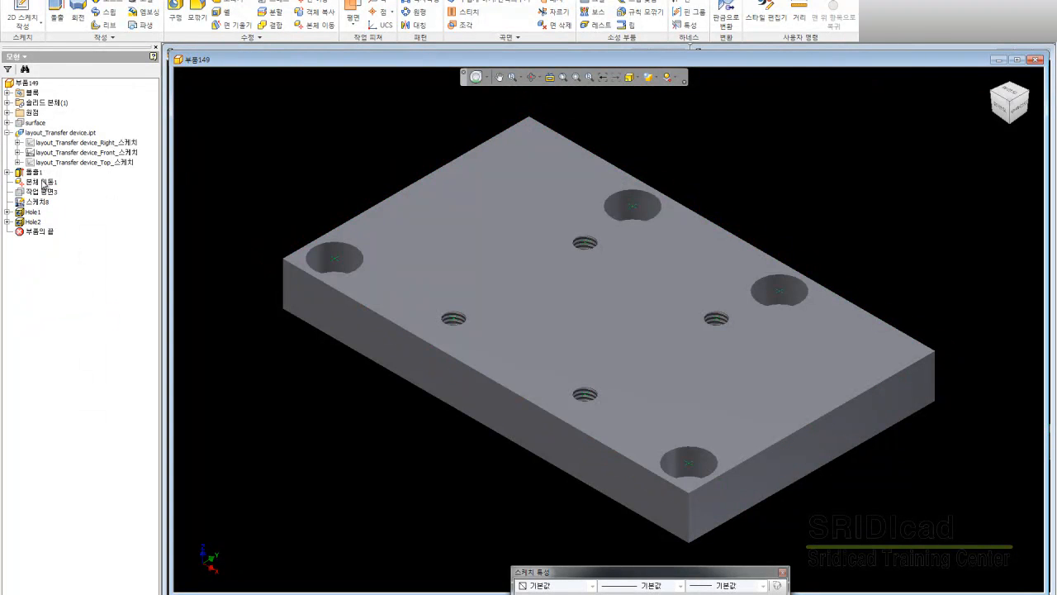
pyautogui.keyDown('shift'); pyautogui.moveTo(710, 446); pyautogui.dragTo(718, 301, button='middle'); pyautogui.keyUp('shift')
pyautogui.moveTo(722, 218)
pyautogui.mouseDown()
pyautogui.moveTo(703, 438)
pyautogui.moveTo(724, 505)
pyautogui.mouseUp()
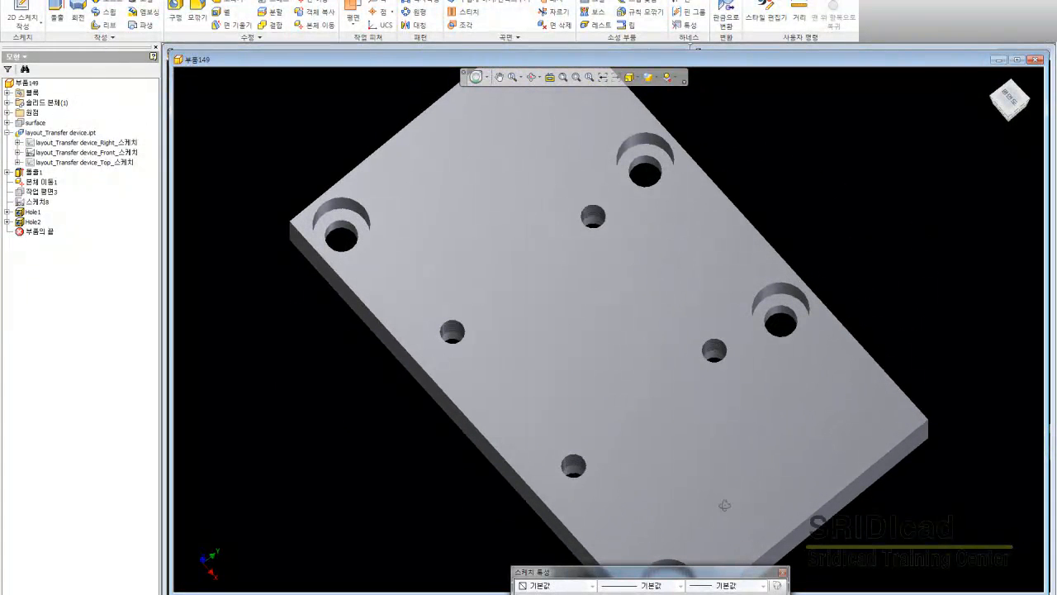
pyautogui.doubleClick(32, 211)
pyautogui.click(676, 343)
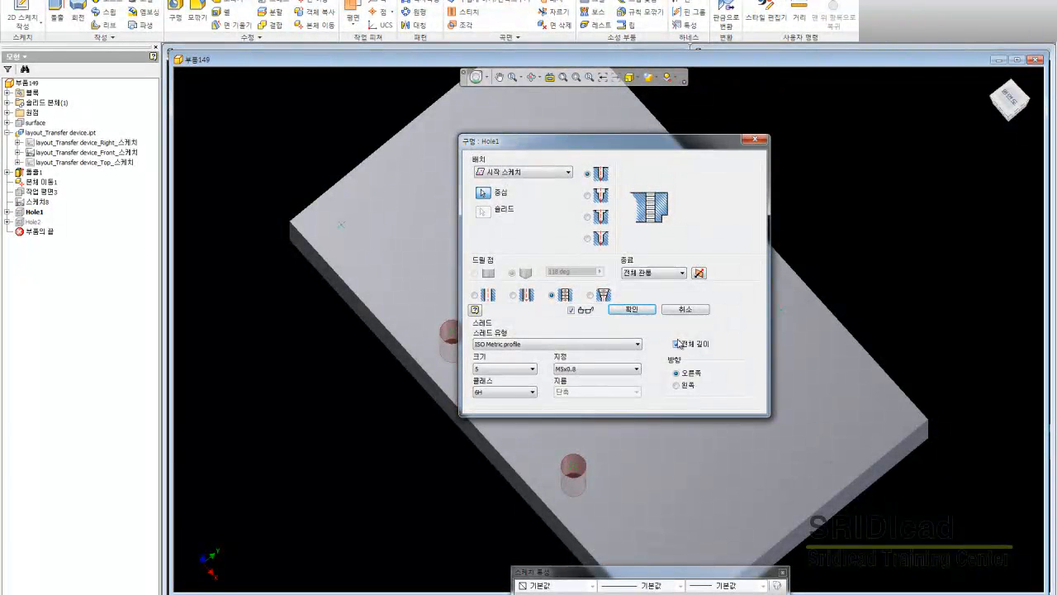
pyautogui.click(632, 309)
pyautogui.press('F6')
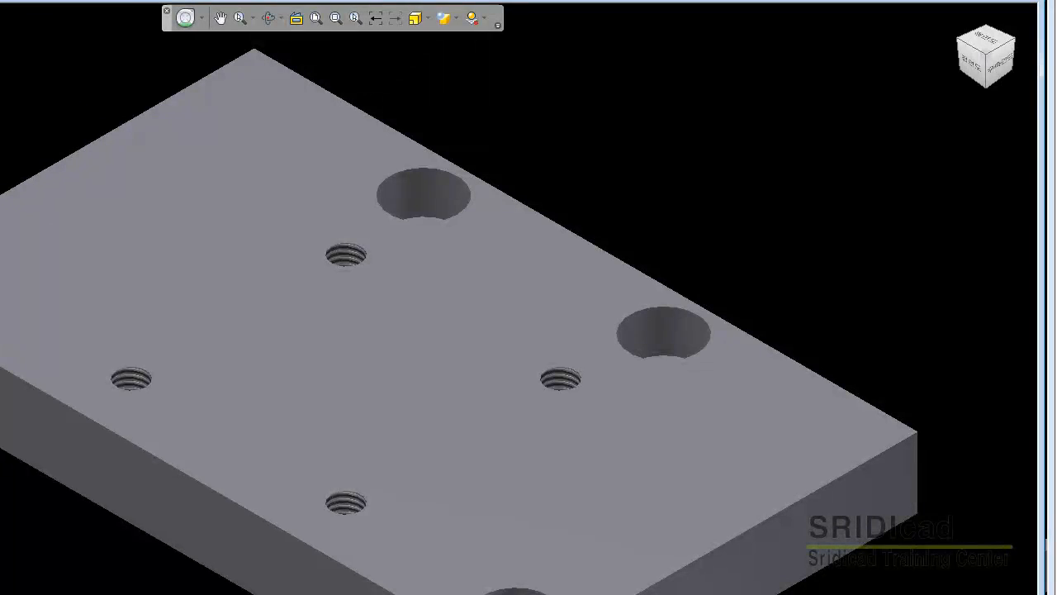
# - Save the plate part and close its window to return to the Transfer device assembly
pyautogui.hotkey('ctrl', 's')
pyautogui.click(364, 290)
pyautogui.click(1029, 1)
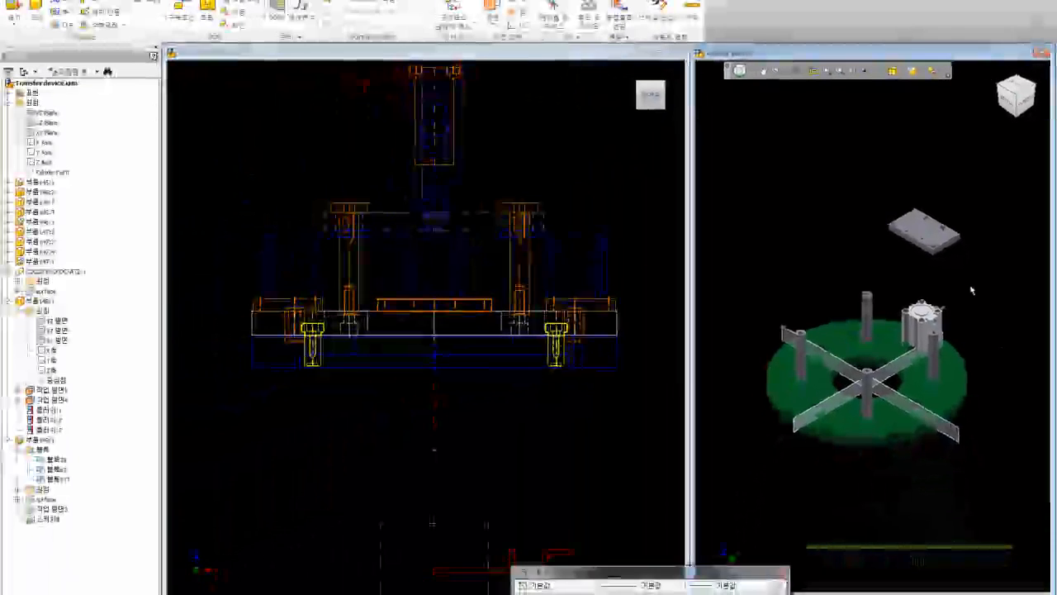
# - Move the CDQ2B32-20DC-A72 cylinder straight up along a ray onto the top face of the mounting plate
pyautogui.scroll(3, 950, 281)
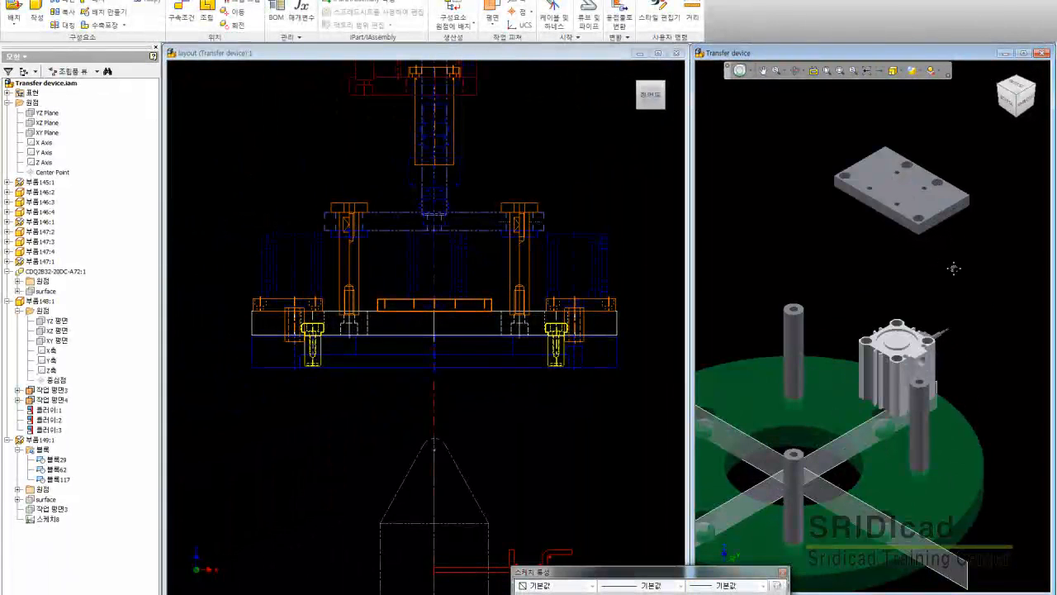
pyautogui.moveTo(954, 268); pyautogui.dragTo(960, 288, button='middle')
pyautogui.scroll(5, 936, 177)
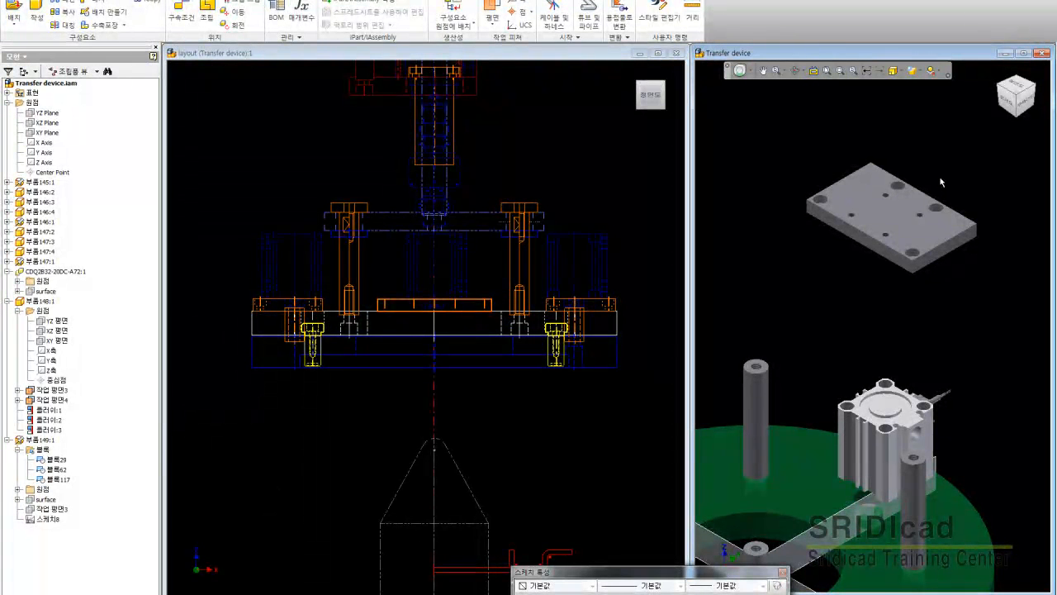
pyautogui.click(891, 402)
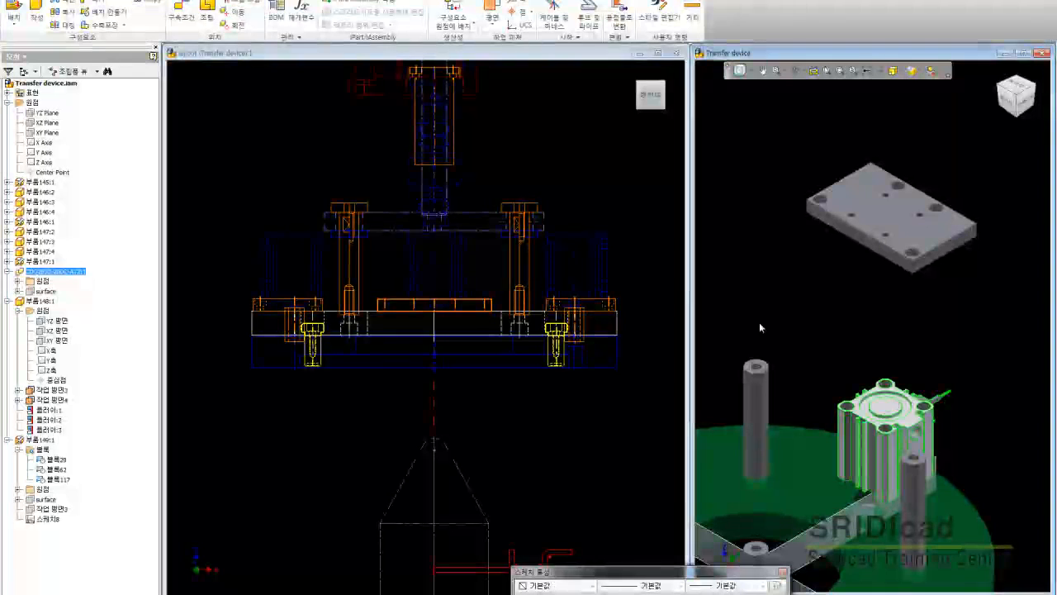
pyautogui.click(934, 433)
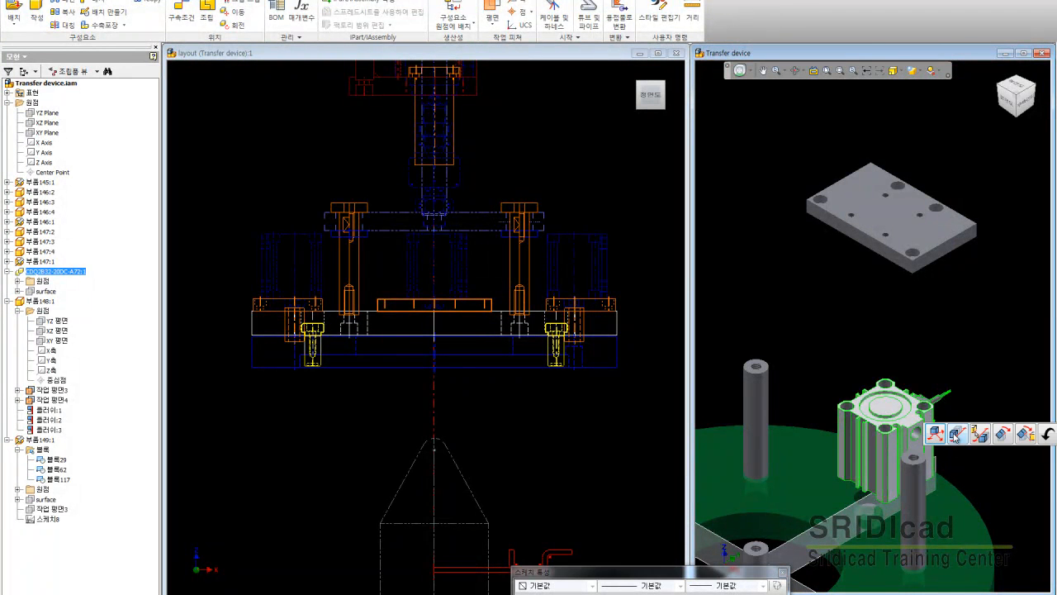
pyautogui.click(955, 435)
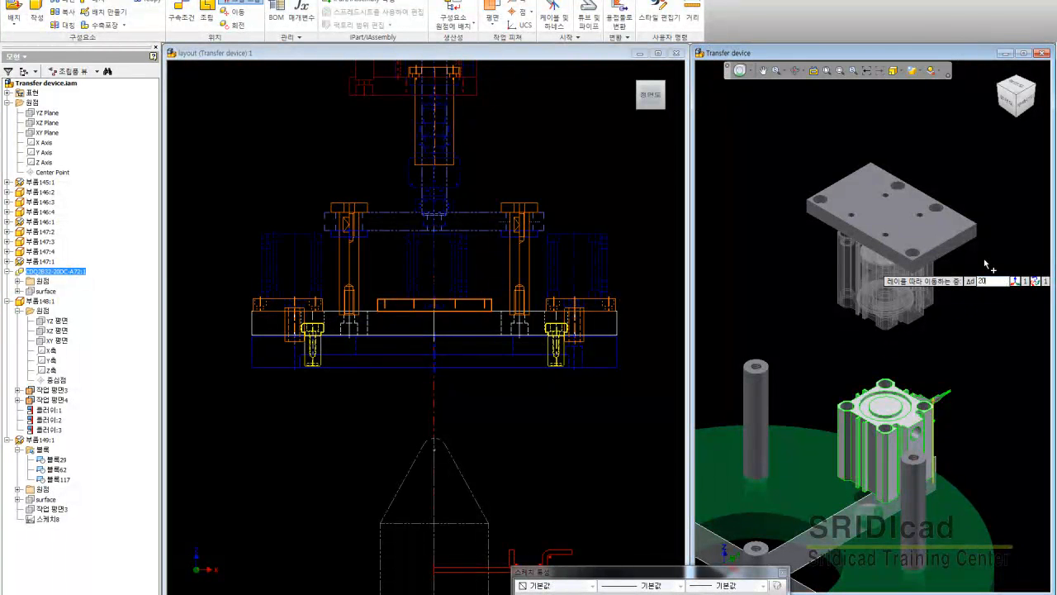
pyautogui.click(985, 264)
pyautogui.rightClick(995, 208)
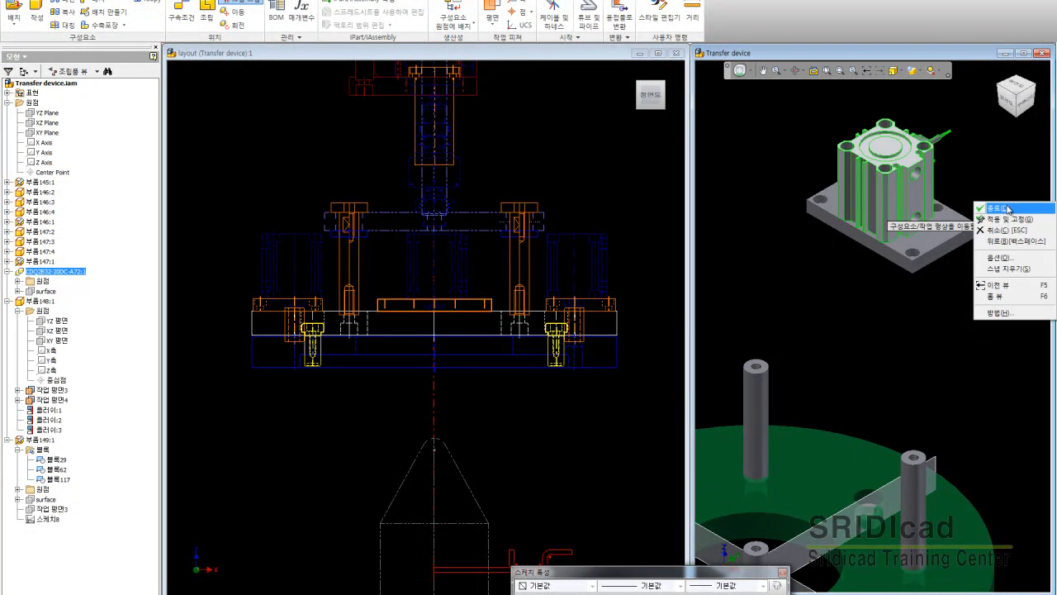
pyautogui.click(991, 203)
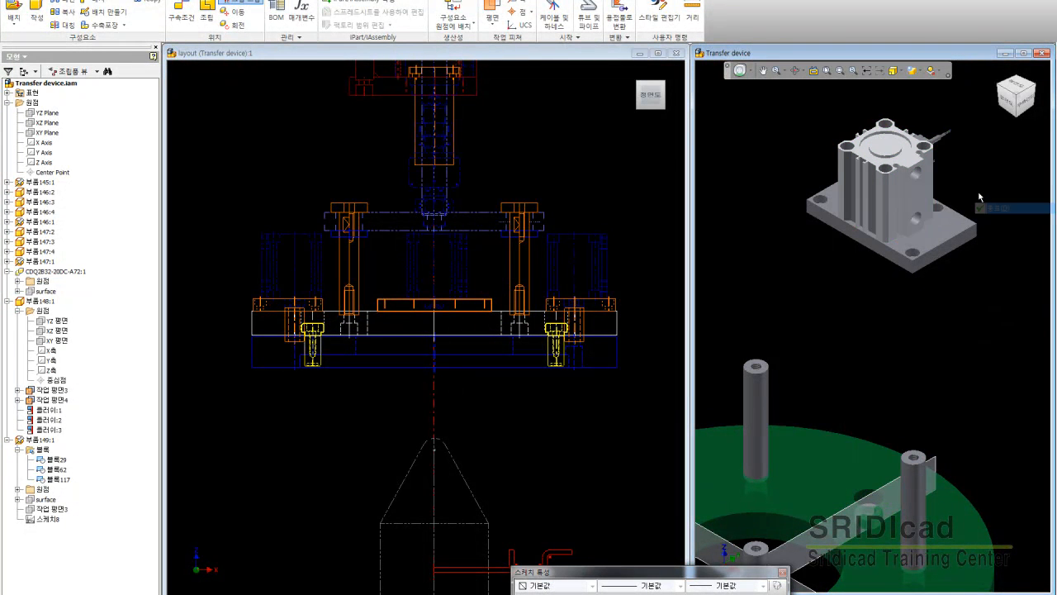
# - Isolate the cylinder and mounting plate in the assembly and check their fit from below and above
pyautogui.rightClick(934, 231)
pyautogui.click(983, 312)
pyautogui.click(986, 260)
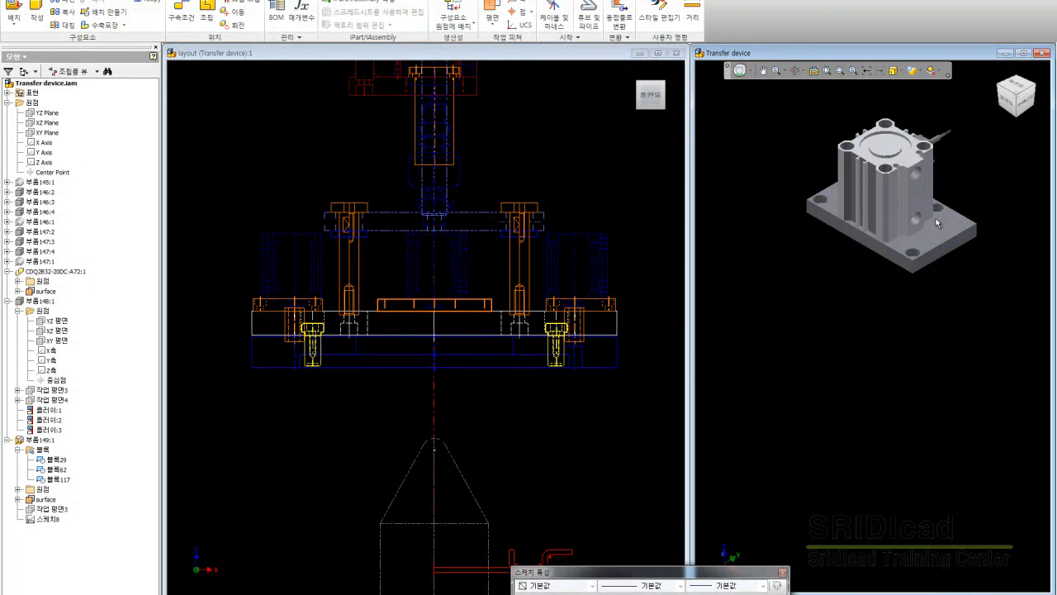
pyautogui.press('Home')
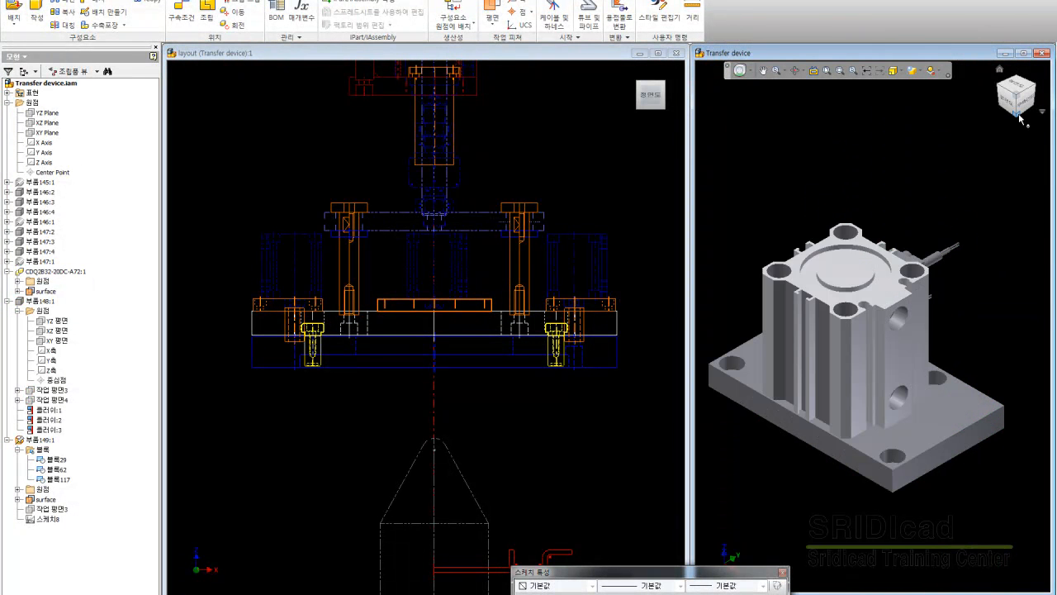
pyautogui.click(1019, 115)
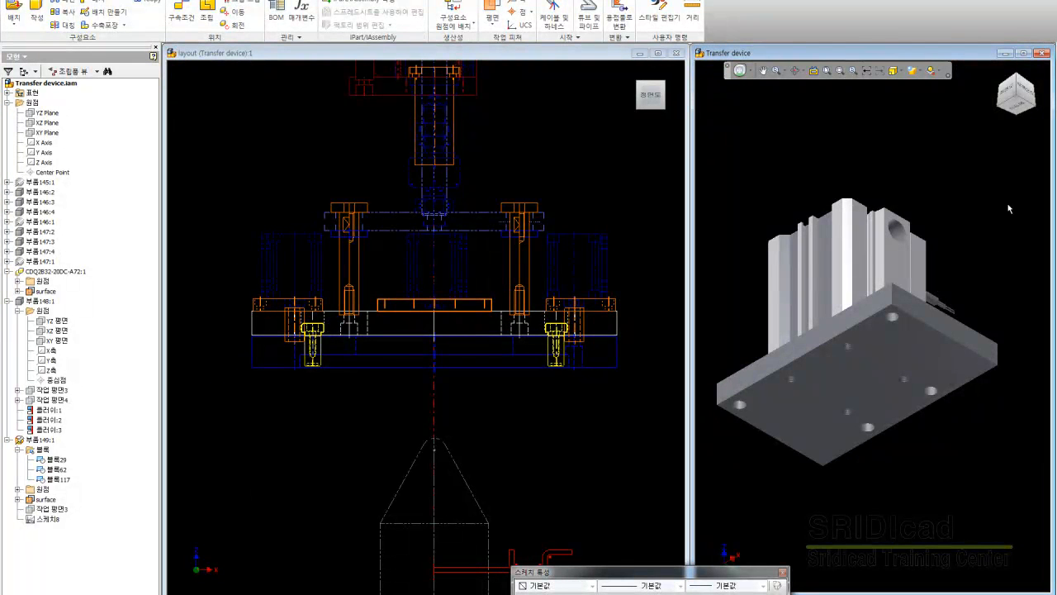
pyautogui.click(1021, 82)
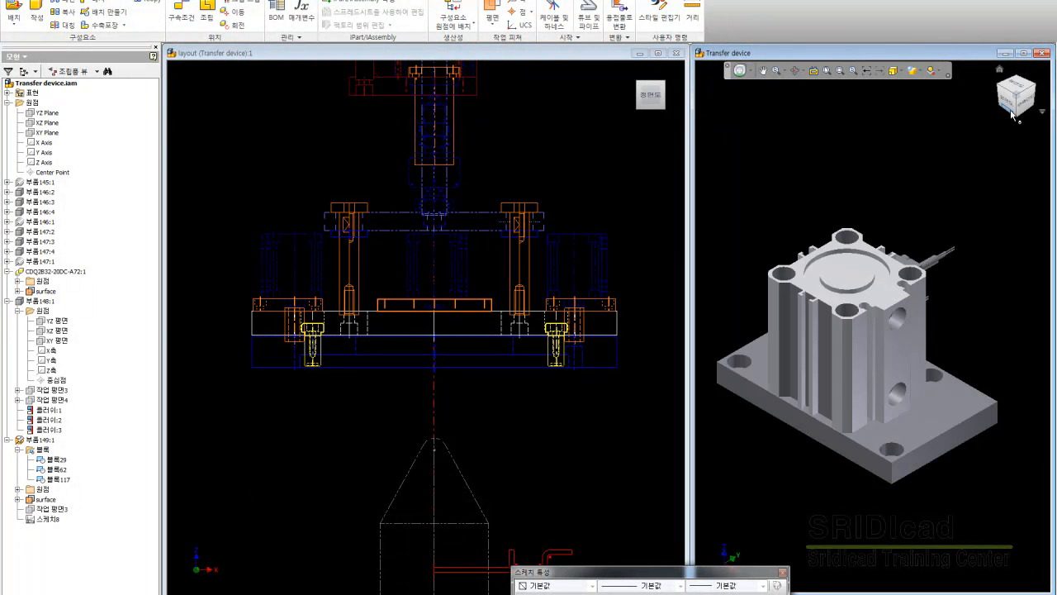
# - Use AutoDrop to target a JIS B 1176 bolt from the Content Center favorites at the cylinder's corner mounting hole
pyautogui.moveTo(1017, 97)
pyautogui.mouseDown()
pyautogui.moveTo(1015, 152)
pyautogui.moveTo(1016, 133)
pyautogui.mouseUp()
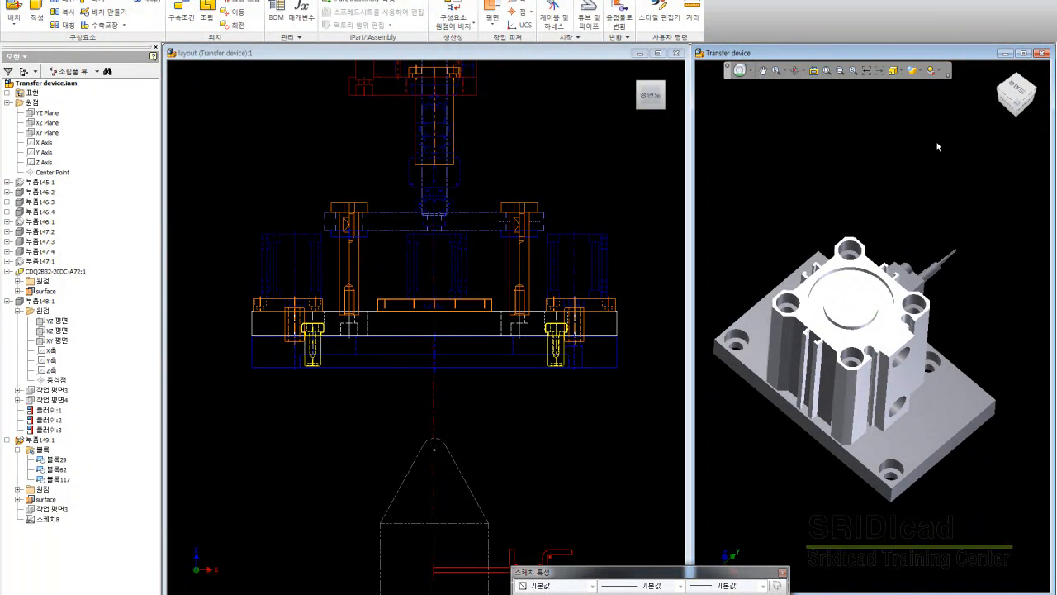
pyautogui.click(15, 57)
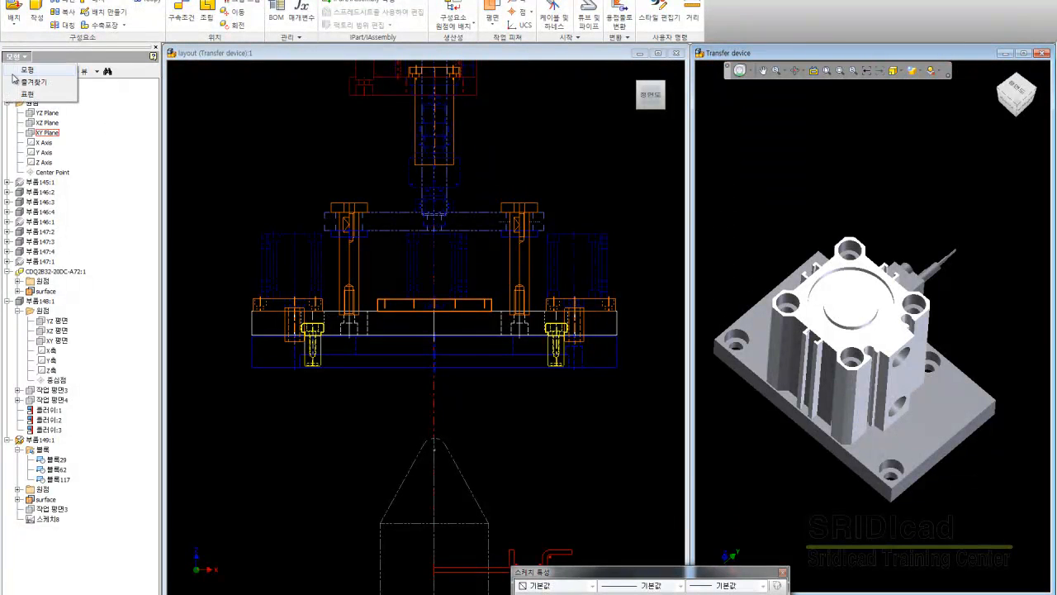
pyautogui.click(16, 81)
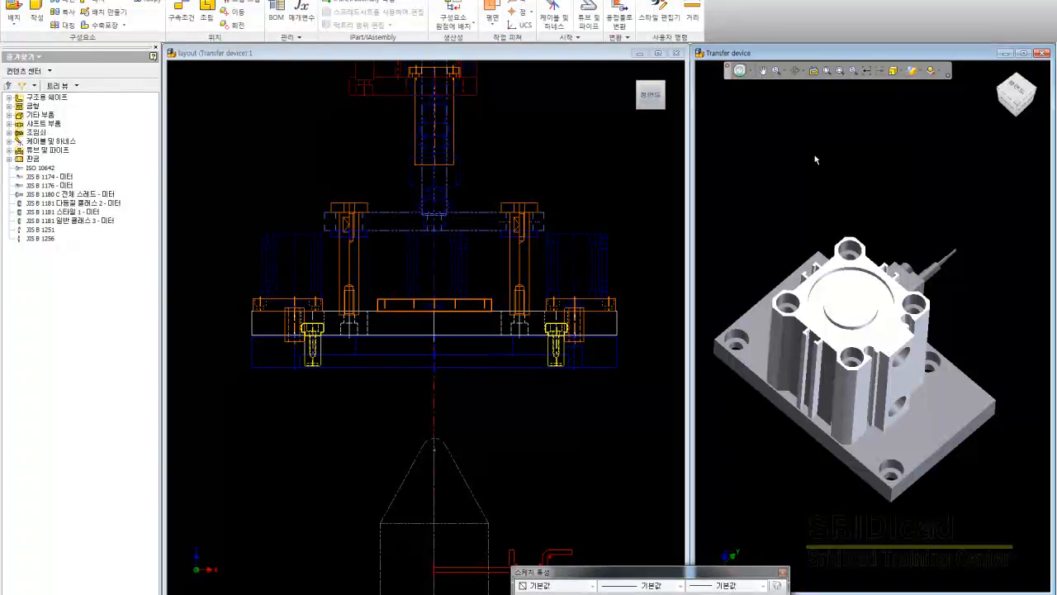
pyautogui.moveTo(110, 205); pyautogui.dragTo(969, 298)
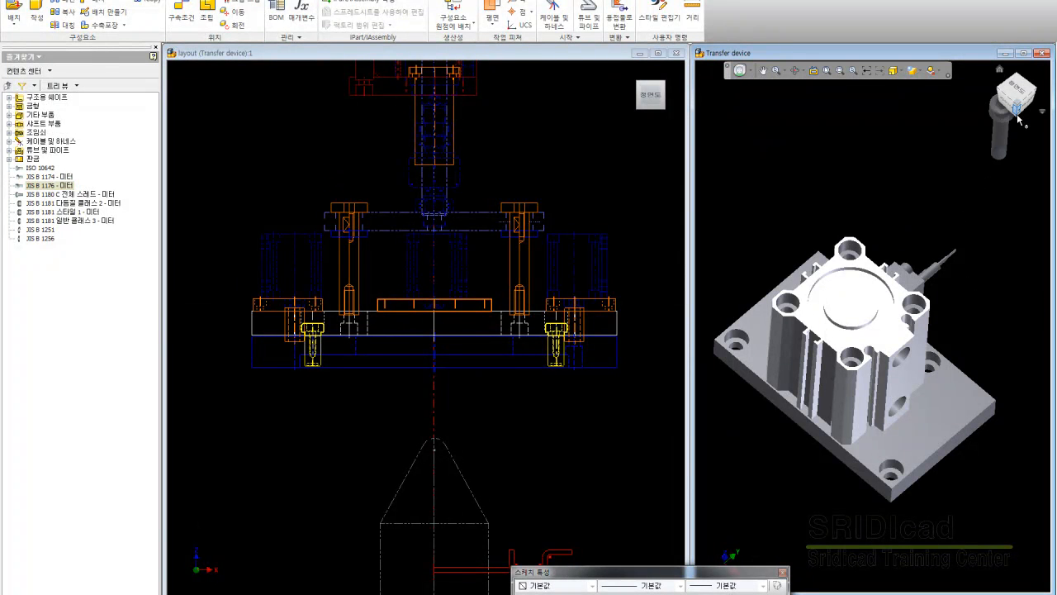
pyautogui.keyDown('shift'); pyautogui.moveTo(1017, 122); pyautogui.dragTo(1012, 488, button='middle'); pyautogui.keyUp('shift')
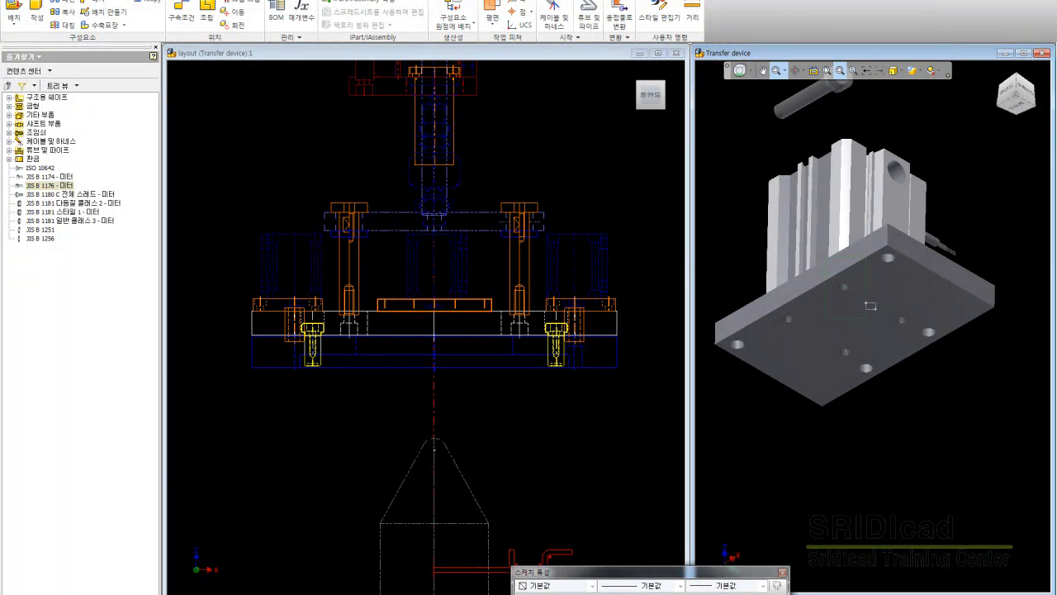
pyautogui.scroll(5, 871, 305)
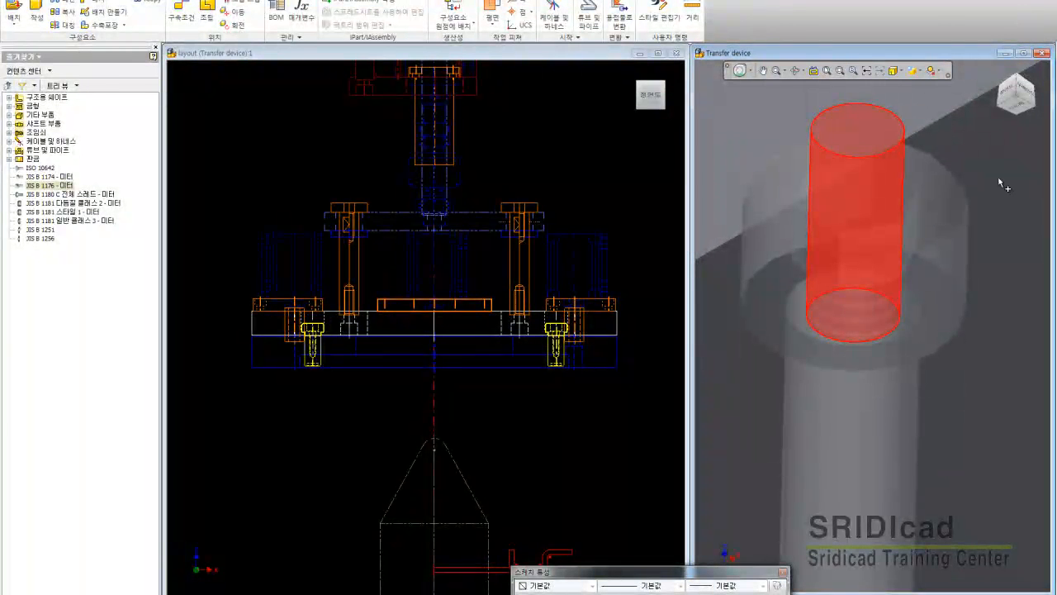
pyautogui.click(867, 72)
pyautogui.scroll(3, 855, 372)
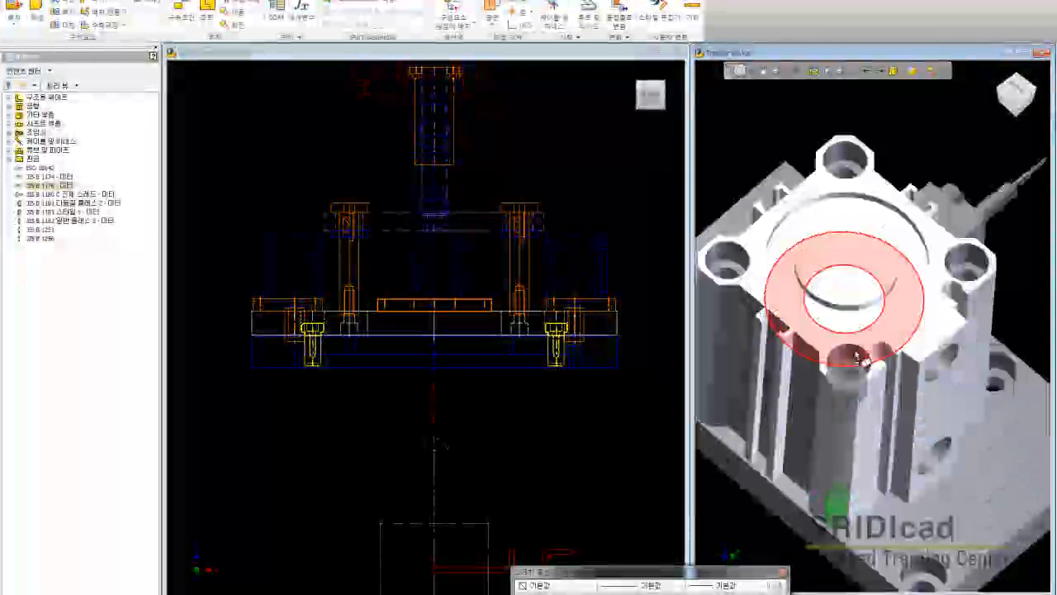
pyautogui.click(853, 367)
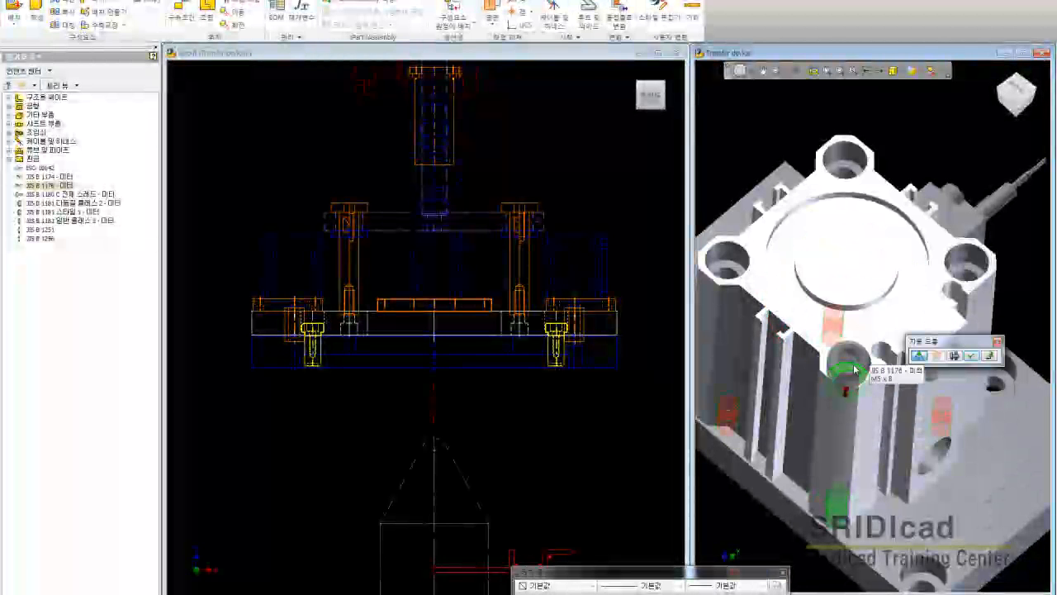
# - Size the previewed bolts to M5 x 50 through the mounting plate and insert them in all four cylinder holes
pyautogui.click(1018, 106)
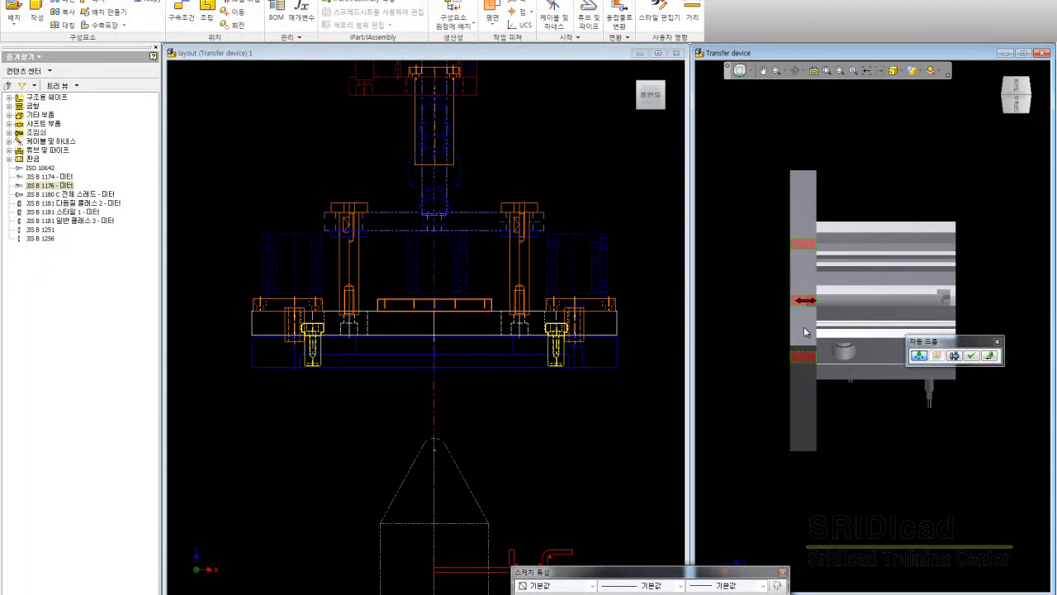
pyautogui.scroll(-3, 813, 326)
pyautogui.scroll(2, 813, 327)
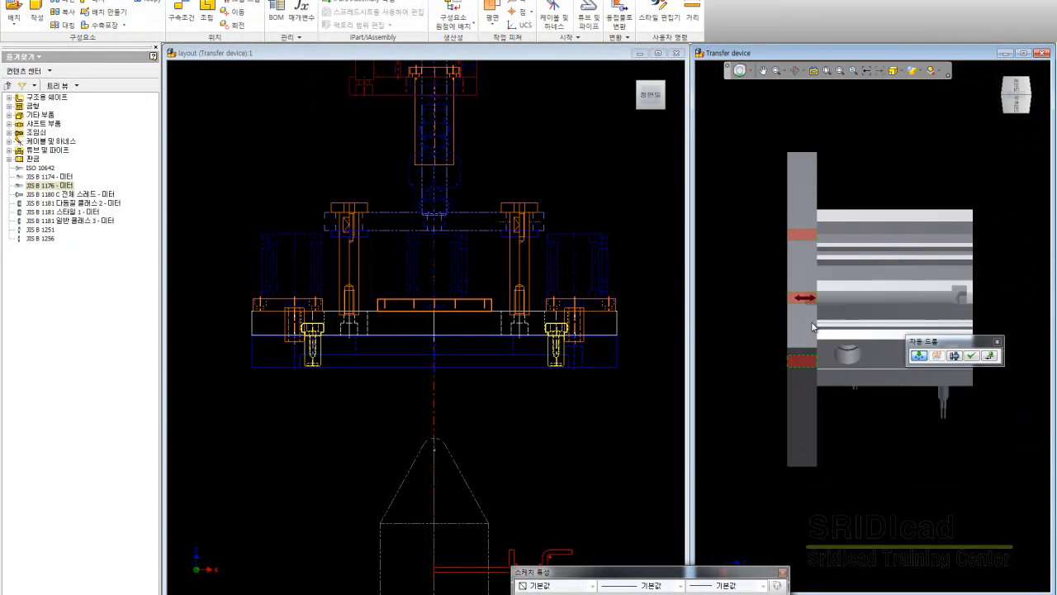
pyautogui.click(989, 355)
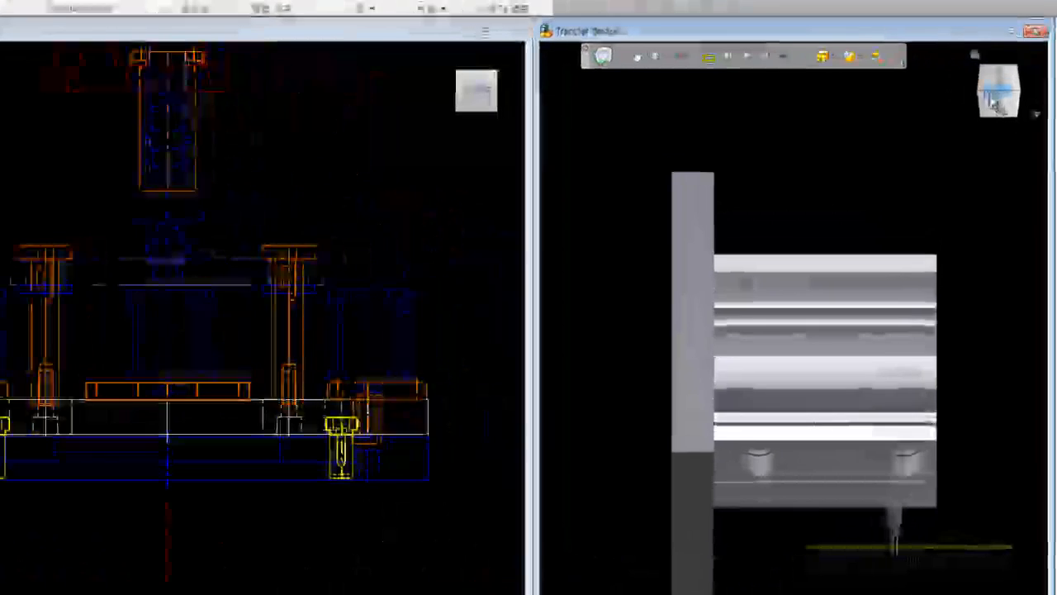
# - Check the bolt ends from the plate's underside and open the M5 x 50 bolt as a part
pyautogui.moveTo(1010, 101); pyautogui.dragTo(563, 94)
pyautogui.click(733, 53)
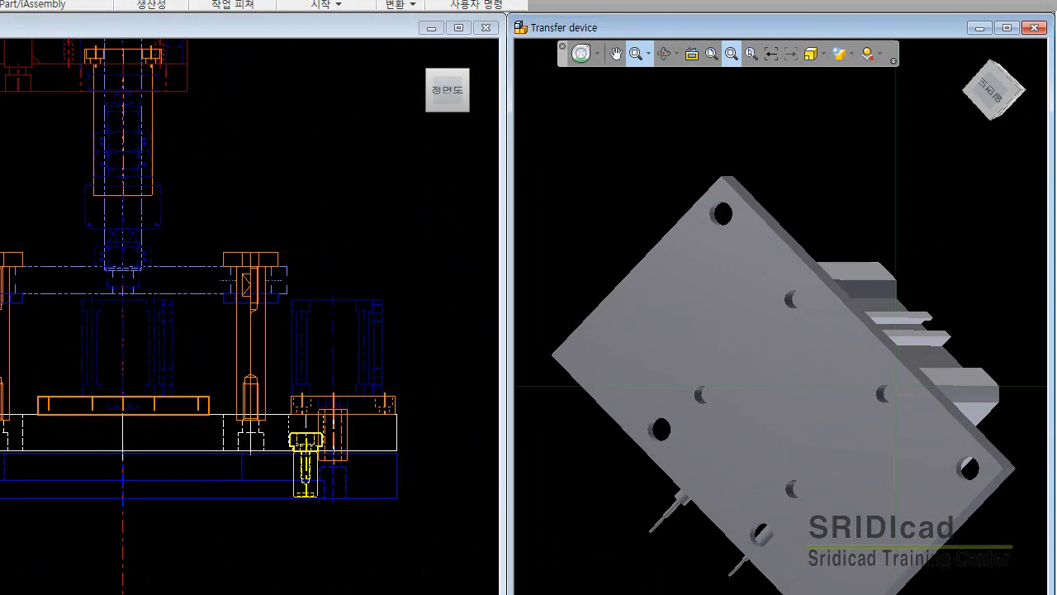
pyautogui.moveTo(1002, 412); pyautogui.dragTo(996, 436)
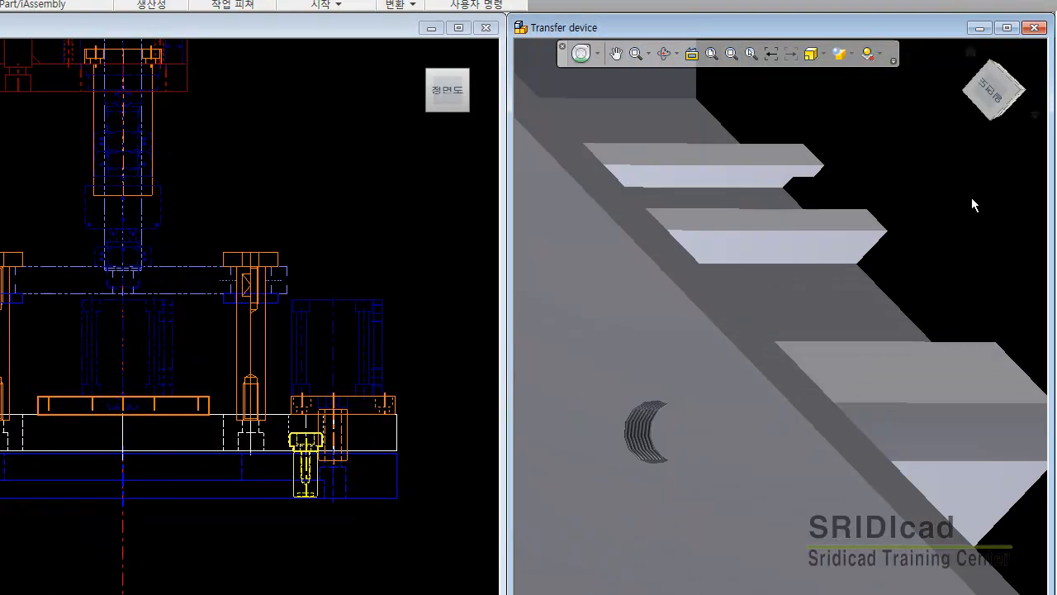
pyautogui.rightClick(666, 433)
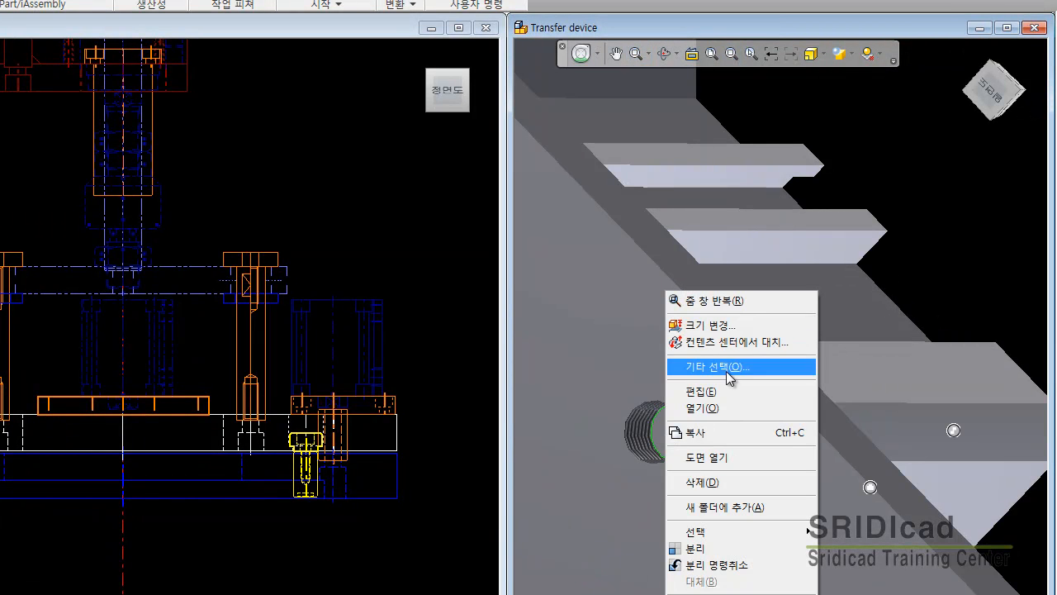
pyautogui.click(710, 408)
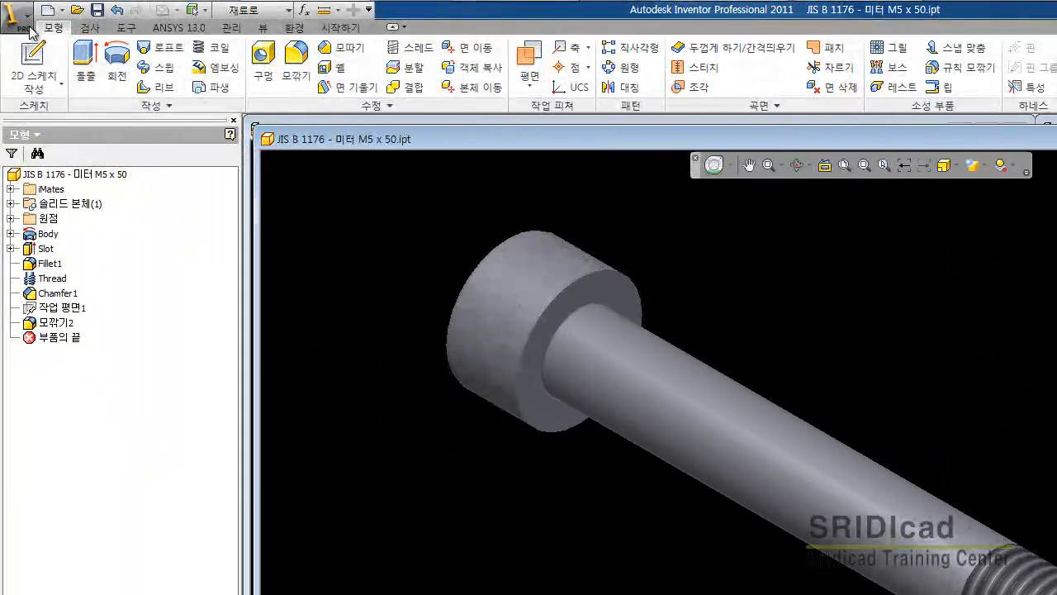
# - Save a copy of the bolt as JIS B 1176 - M5 x 55 in the Workspace folder and close the original part
pyautogui.click(29, 30)
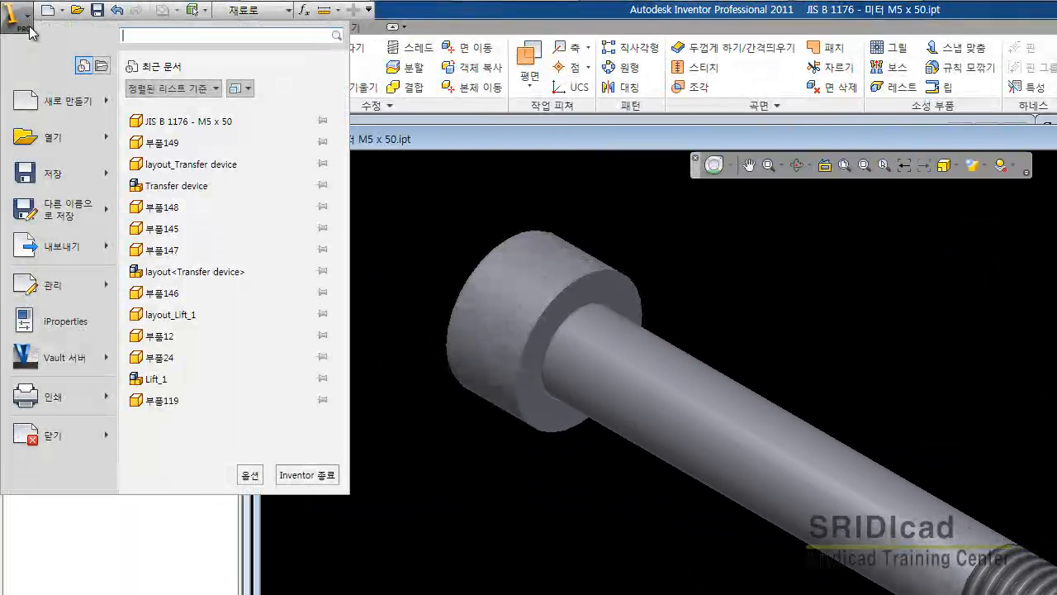
pyautogui.moveTo(105, 211)
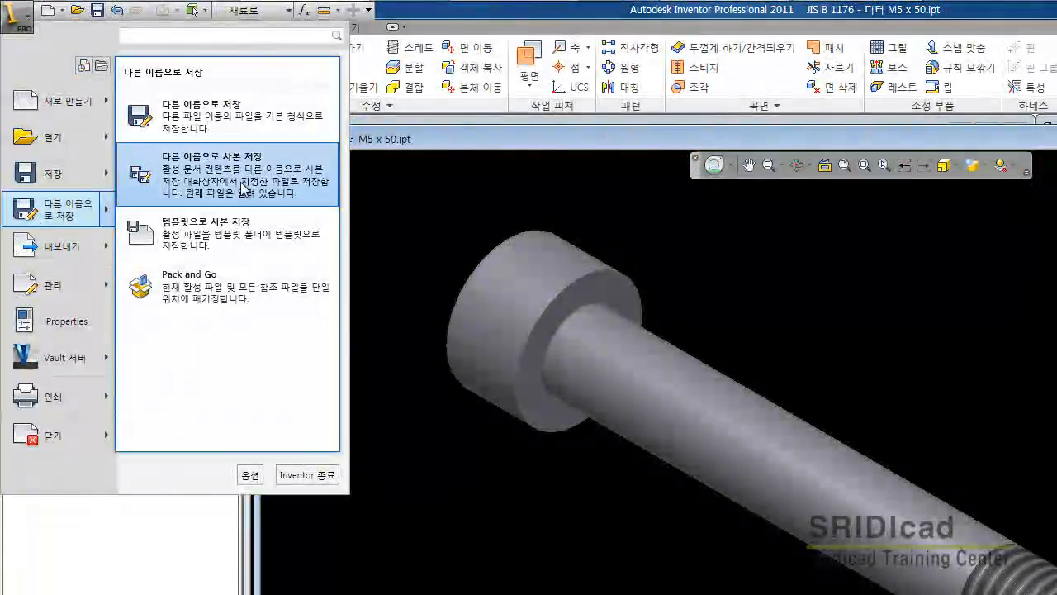
pyautogui.click(212, 165)
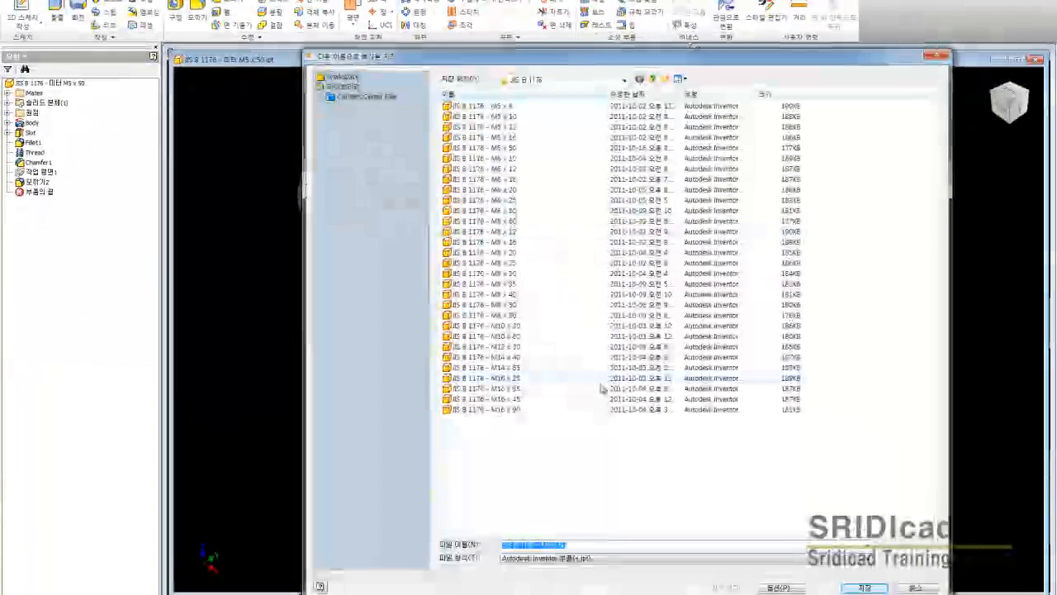
pyautogui.click(342, 77)
pyautogui.click(570, 544)
pyautogui.click(567, 544)
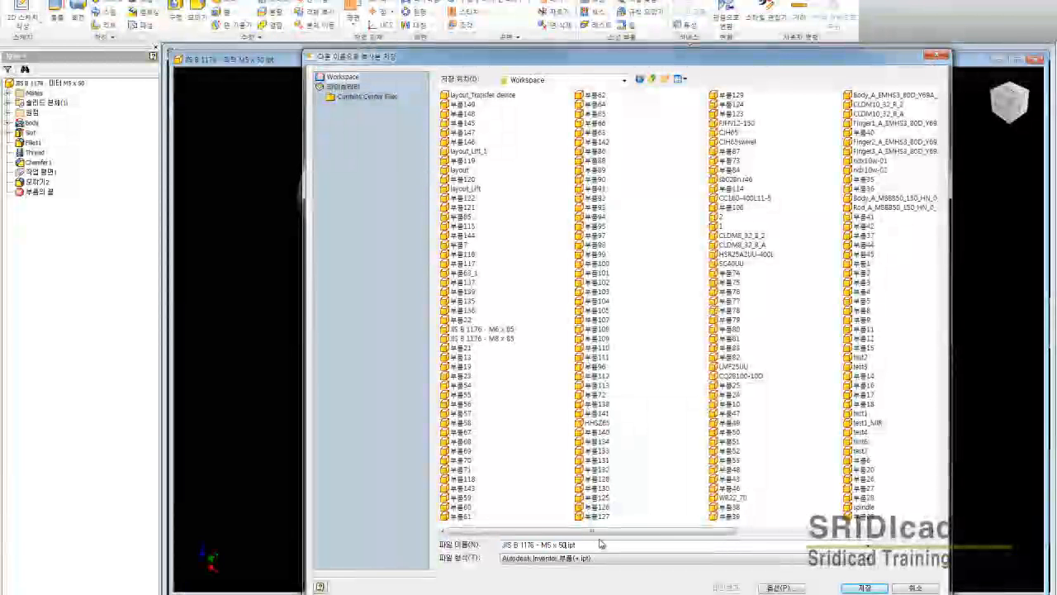
pyautogui.moveTo(596, 546); pyautogui.dragTo(500, 546)
pyautogui.click(864, 587)
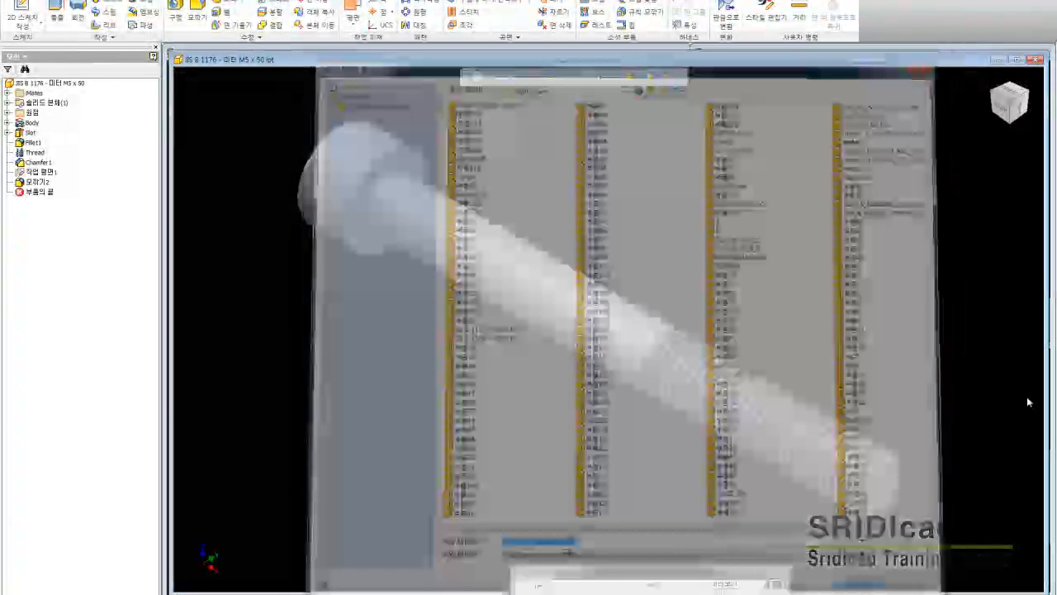
pyautogui.click(1035, 60)
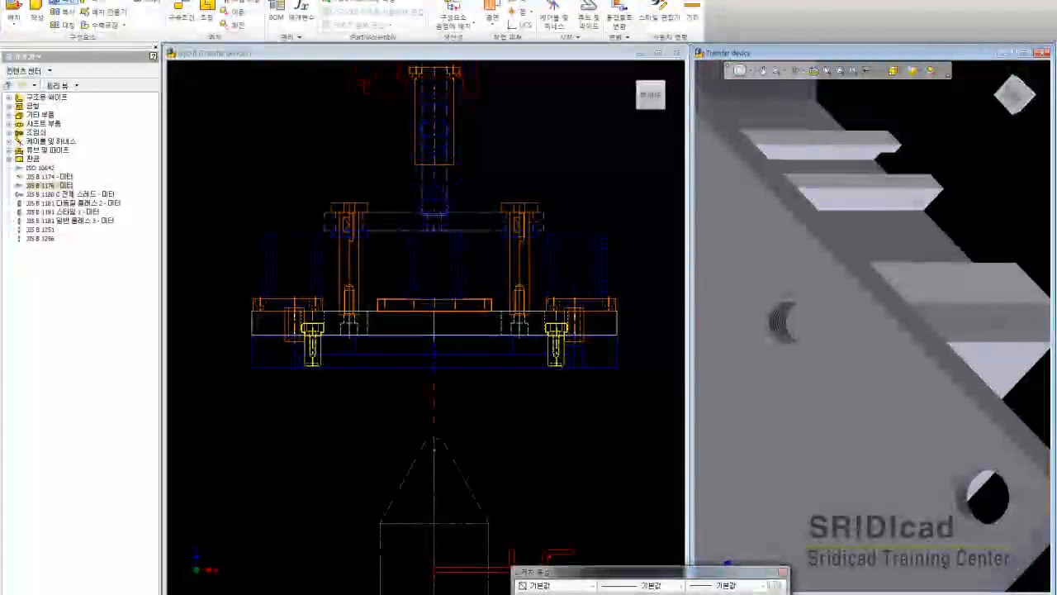
# - Open the JIS B 1176 - M5 x 55 part and edit Sketch1 of its Body feature
pyautogui.hotkey('ctrl', 'o')
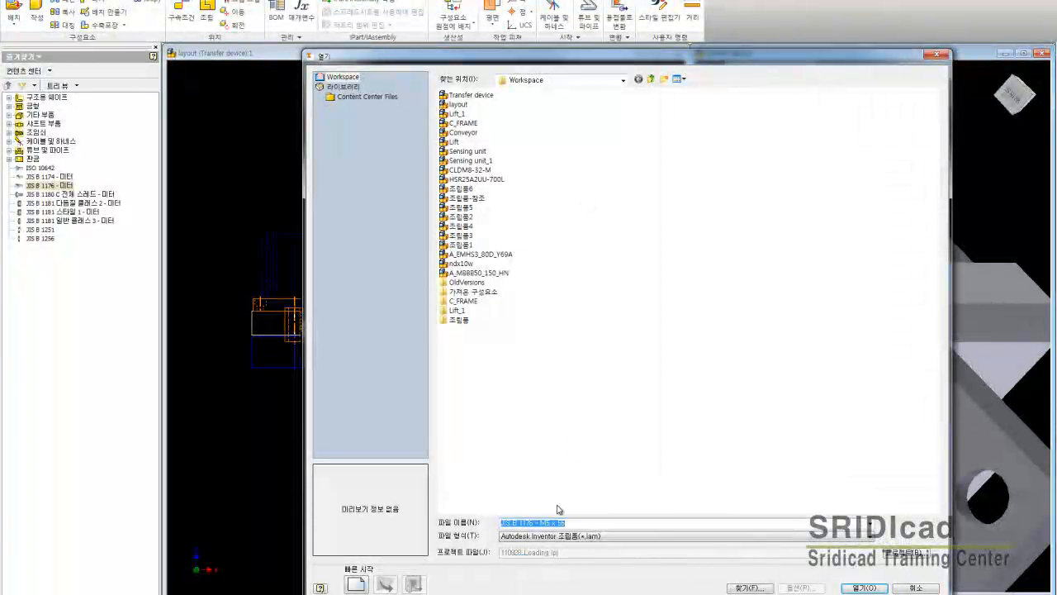
pyautogui.click(863, 588)
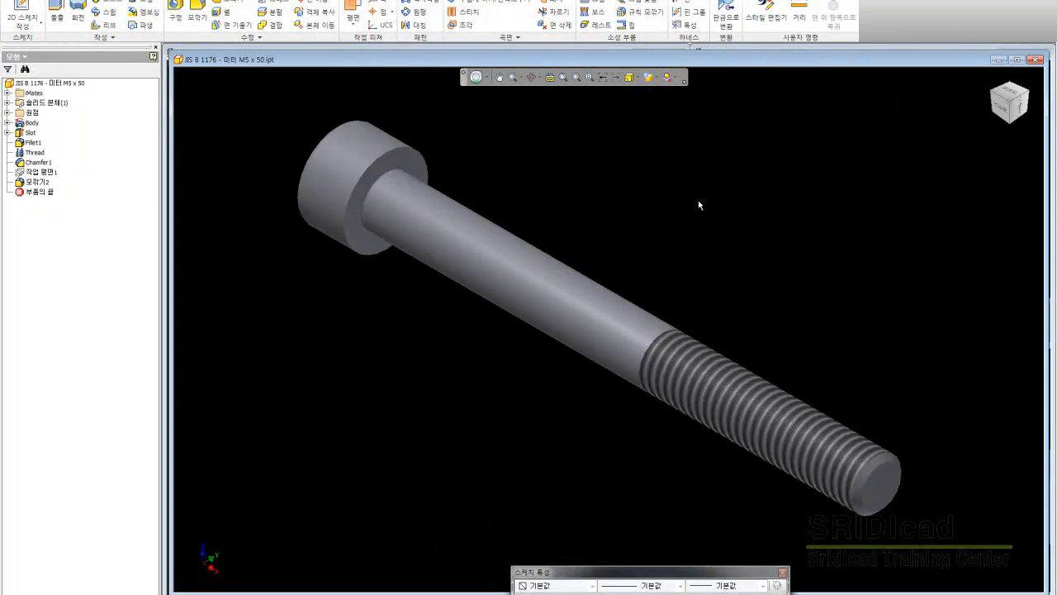
pyautogui.click(7, 132)
pyautogui.click(32, 142)
pyautogui.click(6, 132)
pyautogui.click(7, 123)
pyautogui.doubleClick(47, 132)
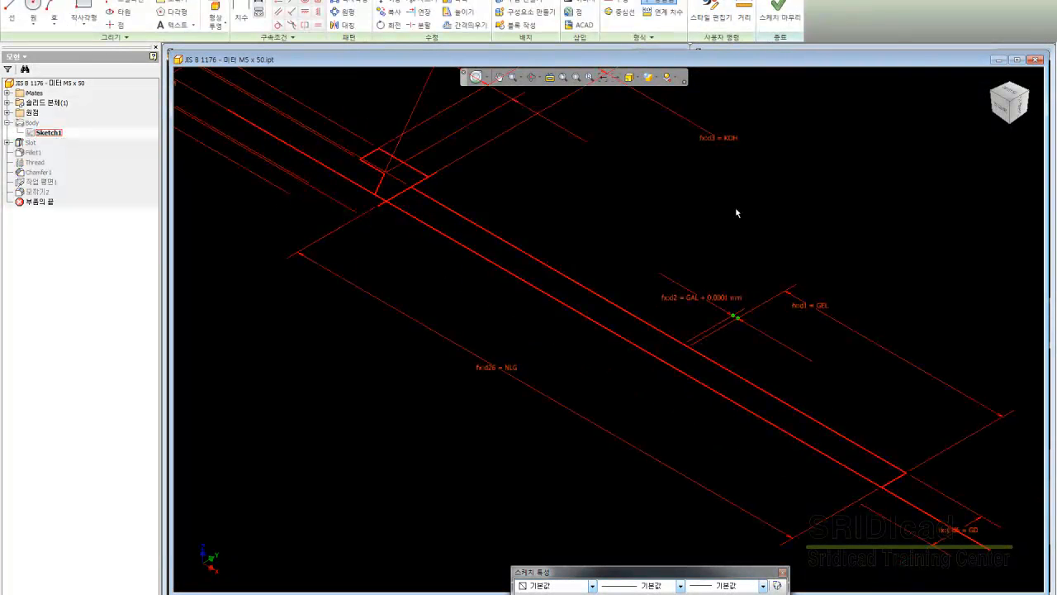
# - Lengthen the bolt by adding to the NLG length dimension, finish the sketch and close the part window
pyautogui.doubleClick(503, 369)
pyautogui.write('+')
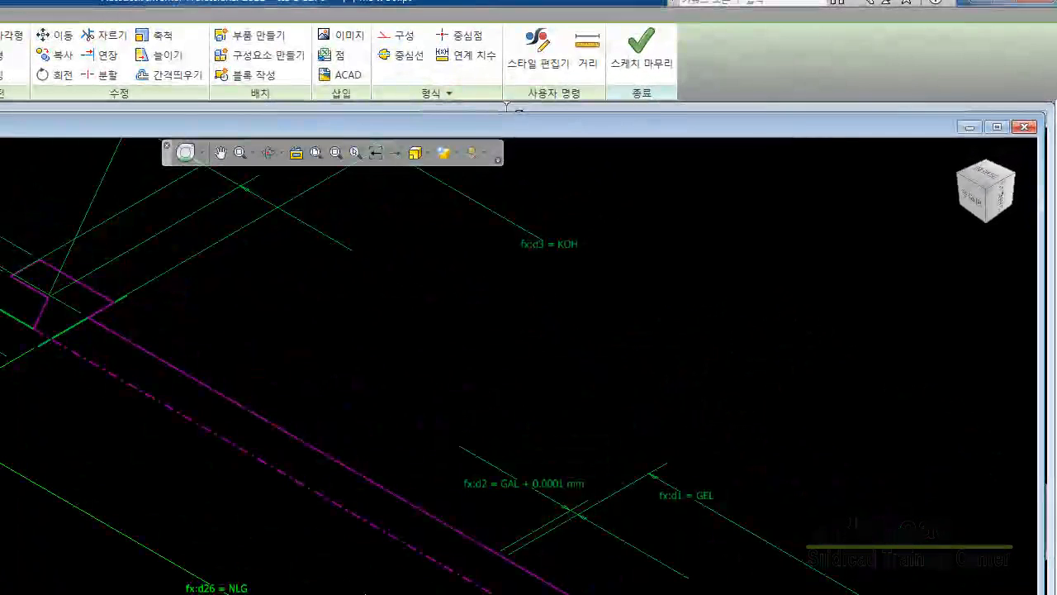
pyautogui.press('Return')
pyautogui.click(640, 62)
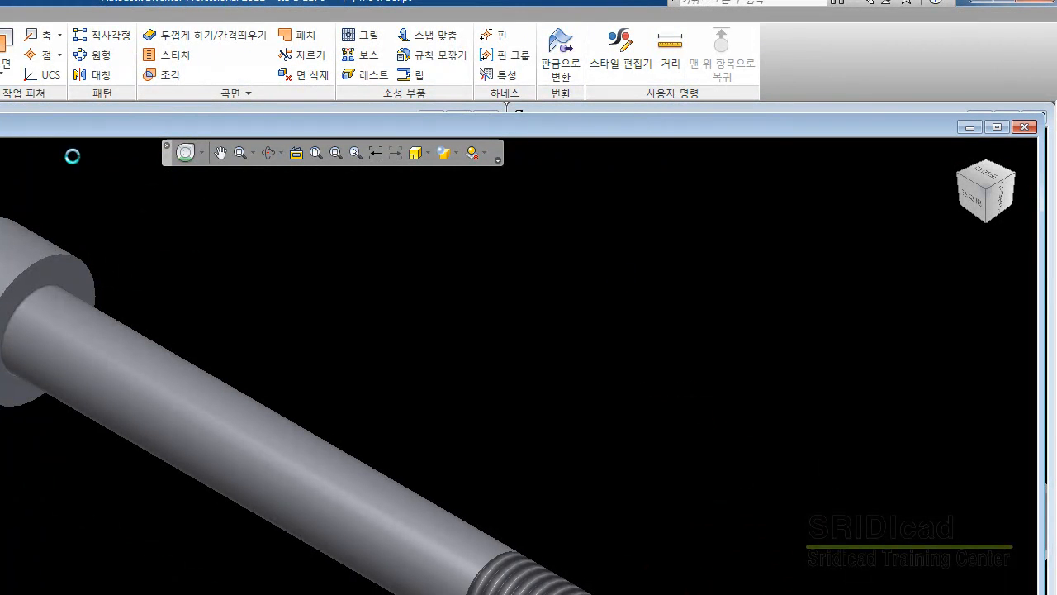
pyautogui.click(1023, 127)
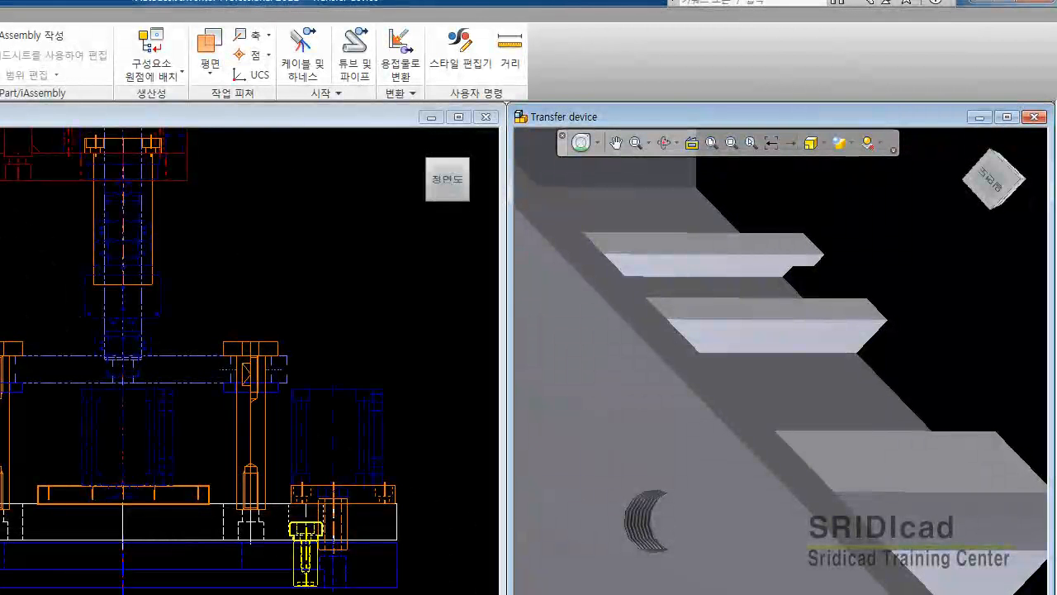
# - Replace all M5 x 50 bolts in the mounting plate with the JIS B 1176 - M5 x 55 part from Workspace
pyautogui.click(1025, 187)
pyautogui.moveTo(1016, 183); pyautogui.dragTo(609, 173)
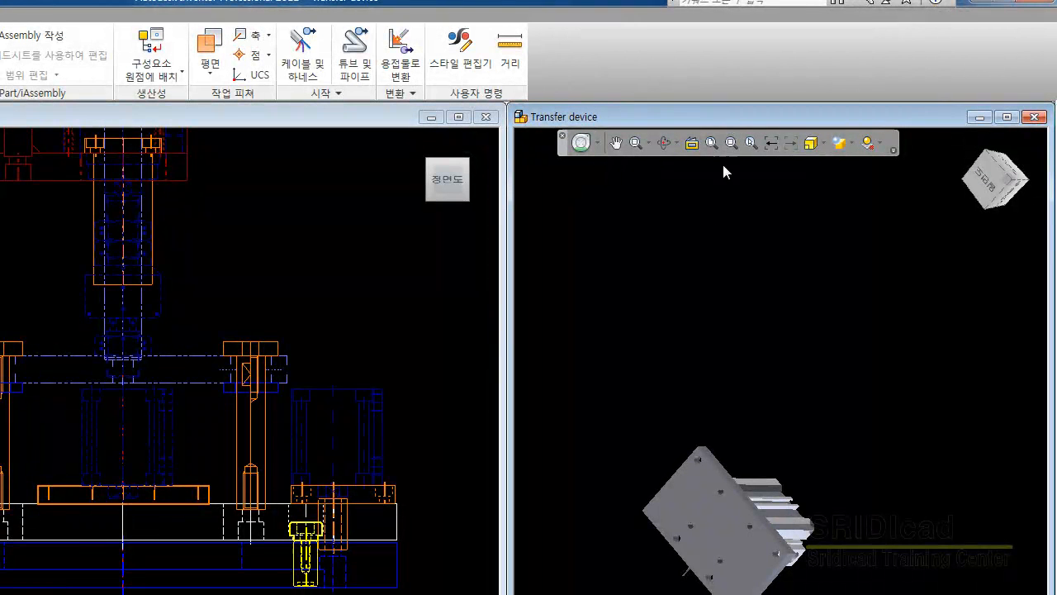
pyautogui.click(731, 143)
pyautogui.moveTo(704, 388); pyautogui.dragTo(859, 526)
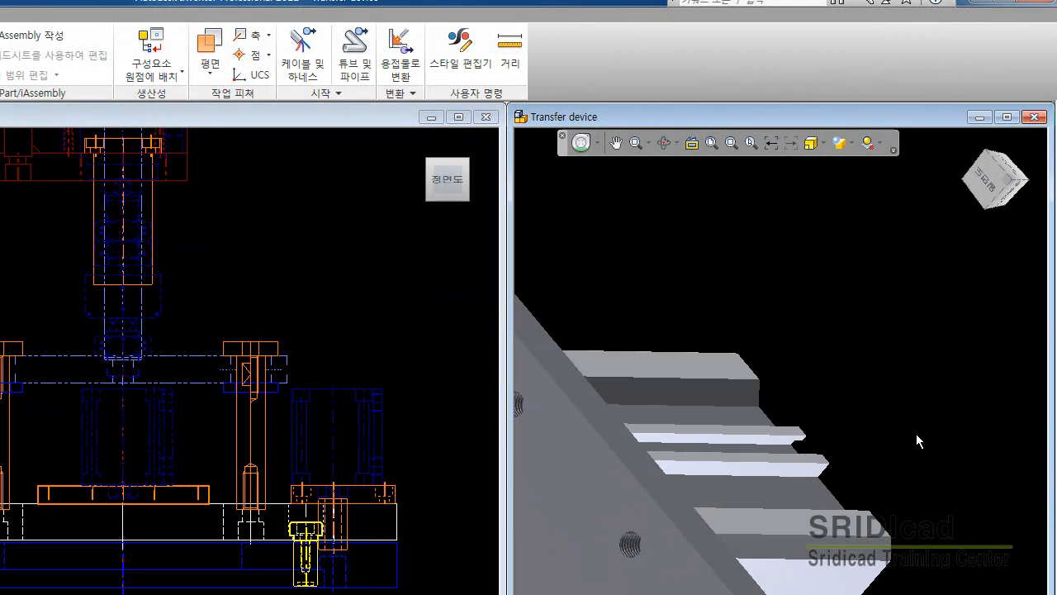
pyautogui.click(1015, 190)
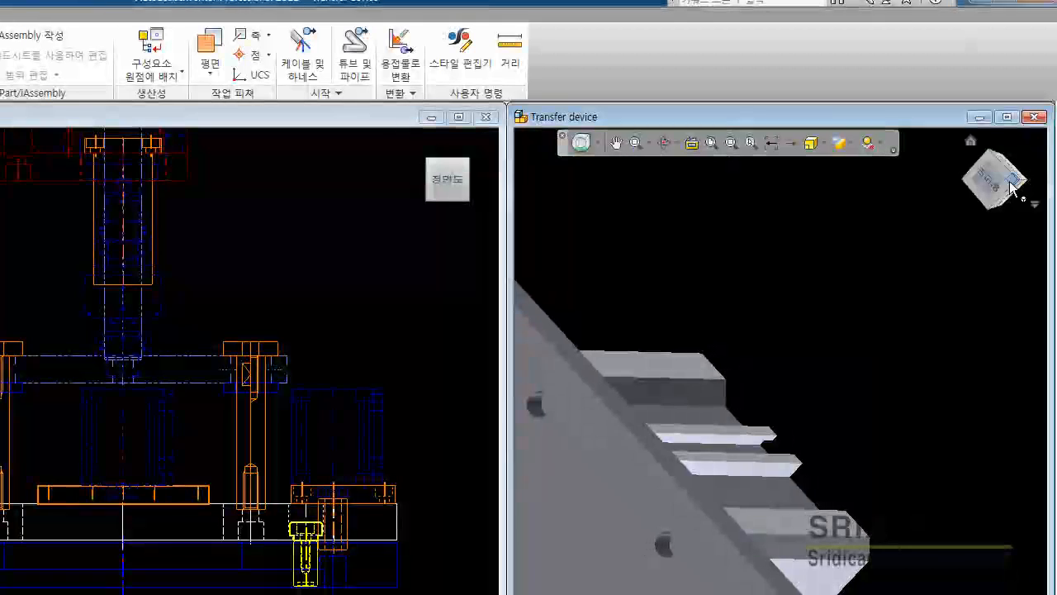
pyautogui.click(731, 142)
pyautogui.moveTo(630, 155); pyautogui.dragTo(895, 516)
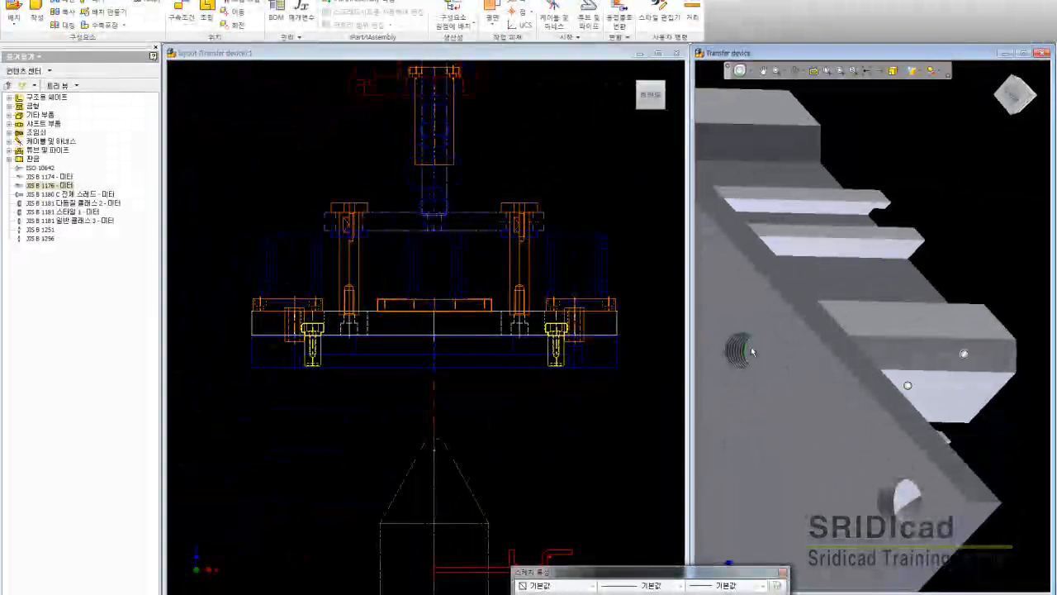
pyautogui.rightClick(750, 347)
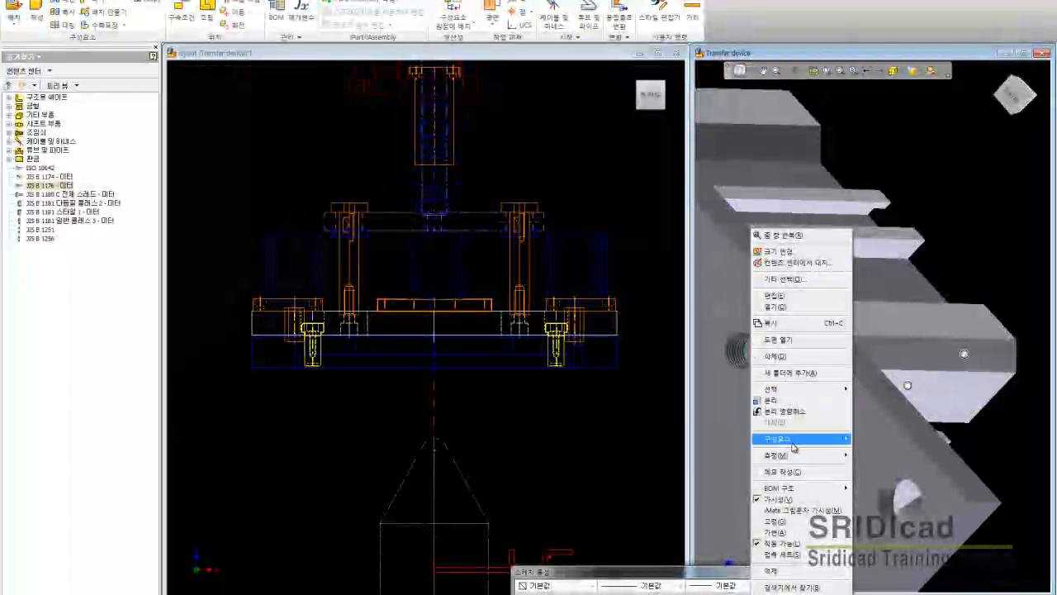
pyautogui.moveTo(797, 439)
pyautogui.click(864, 537)
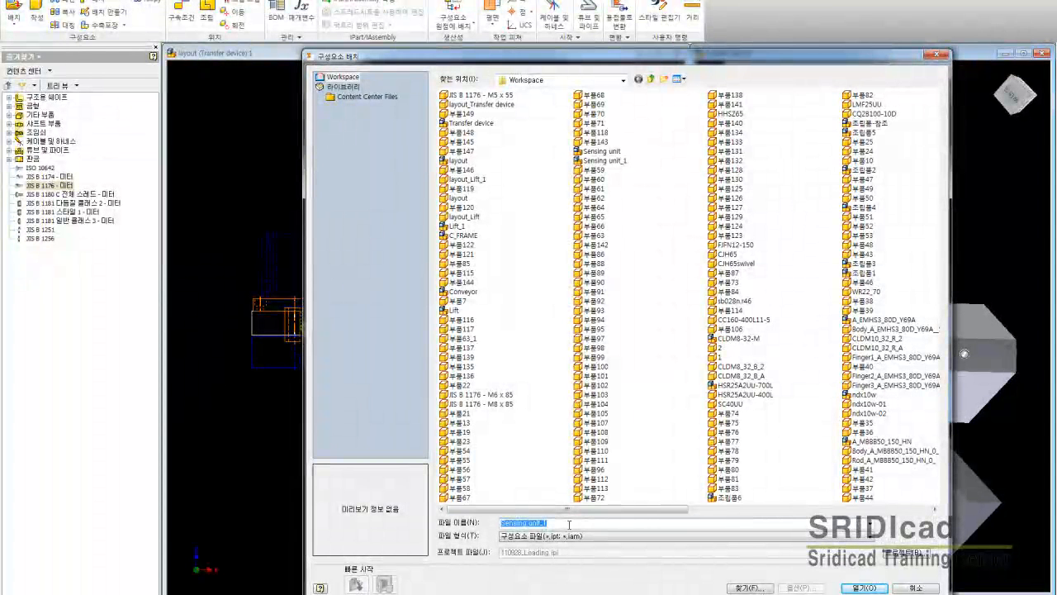
pyautogui.click(863, 588)
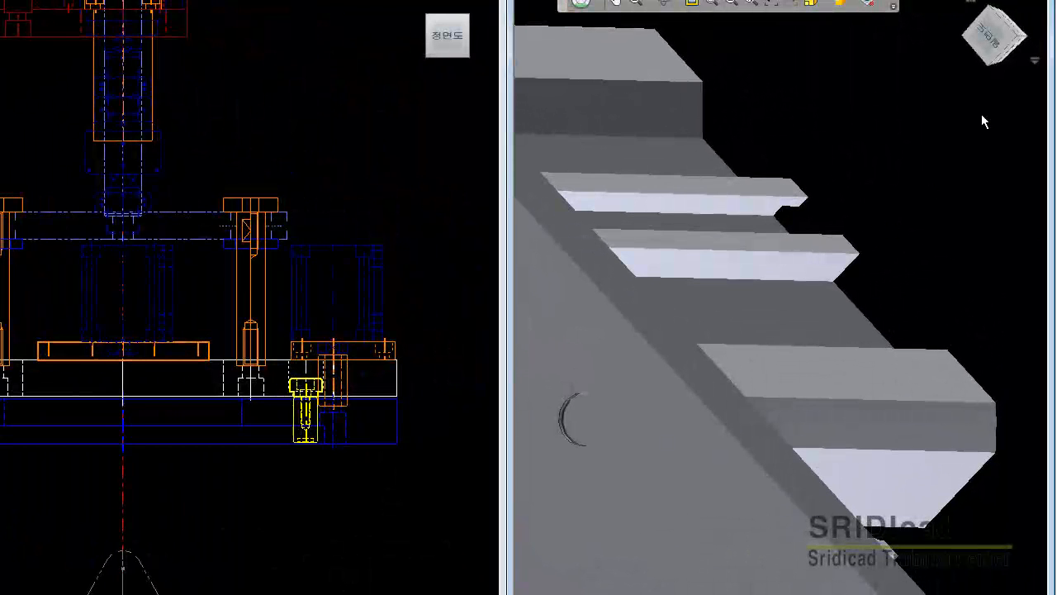
# - Inspect the ends of the replaced bolts in the four tapped holes from beneath the mounting plate
pyautogui.press('Home')
pyautogui.click(731, 3)
pyautogui.moveTo(616, 53); pyautogui.dragTo(973, 463)
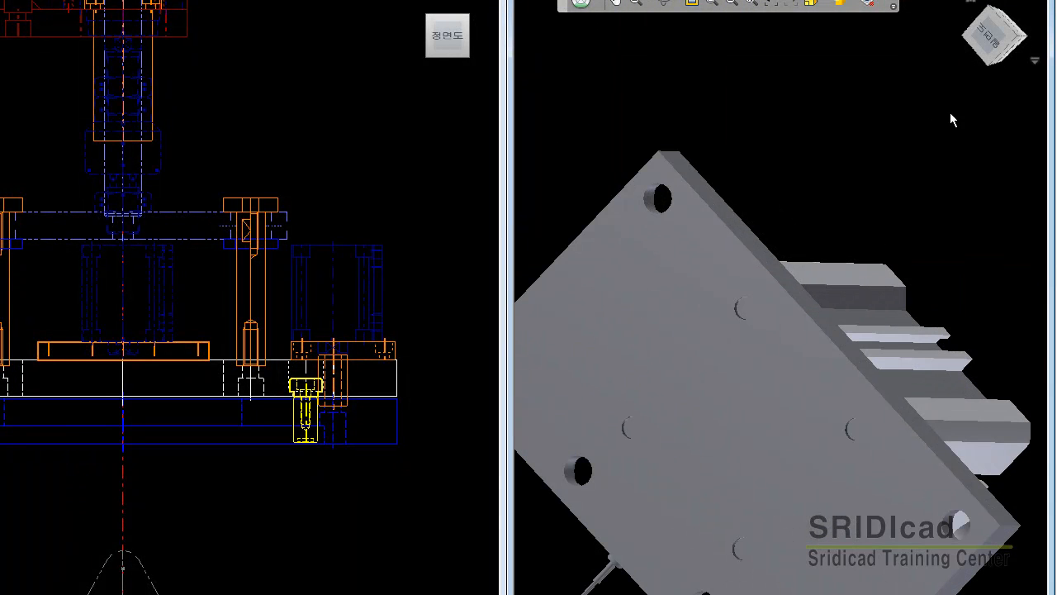
# - Measure the centre-to-centre distance between the front and left bolt holes on the cylinder's top face
pyautogui.press('F6')
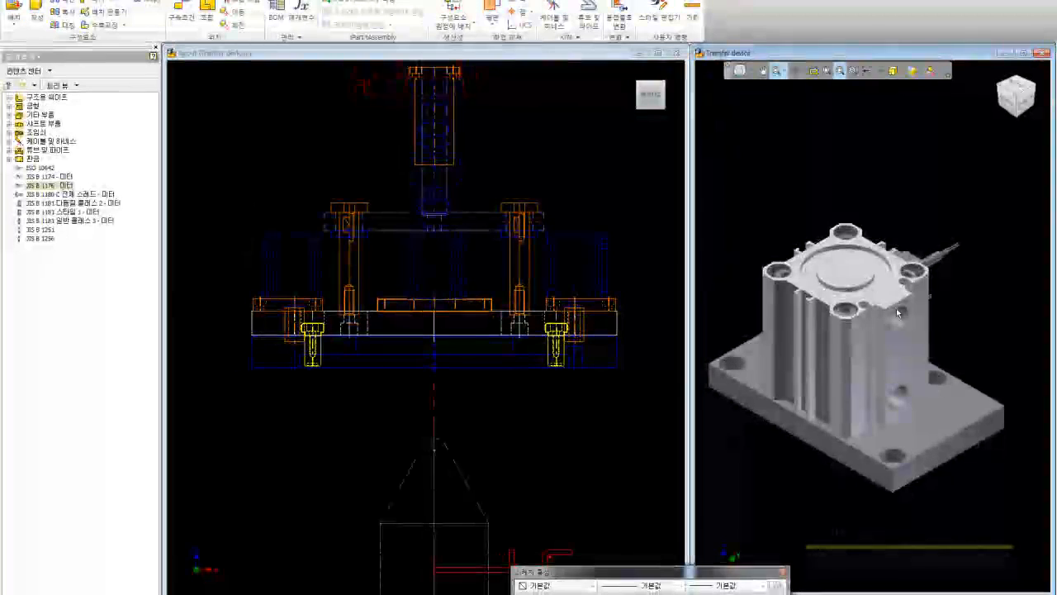
pyautogui.scroll(5, 903, 308)
pyautogui.scroll(-4, 903, 308)
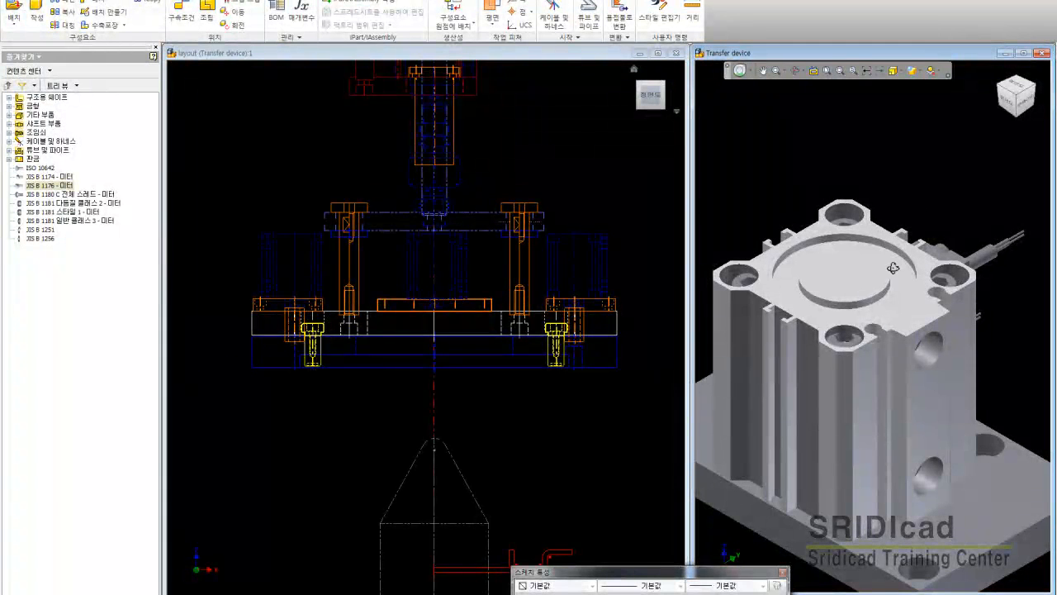
pyautogui.moveTo(893, 268); pyautogui.dragTo(878, 429)
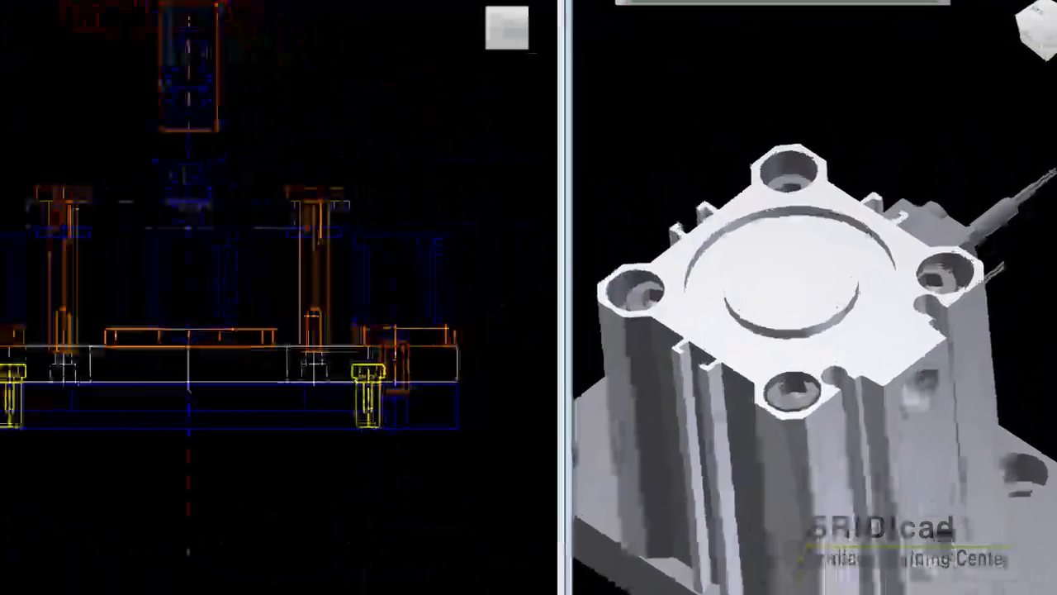
pyautogui.press('m')
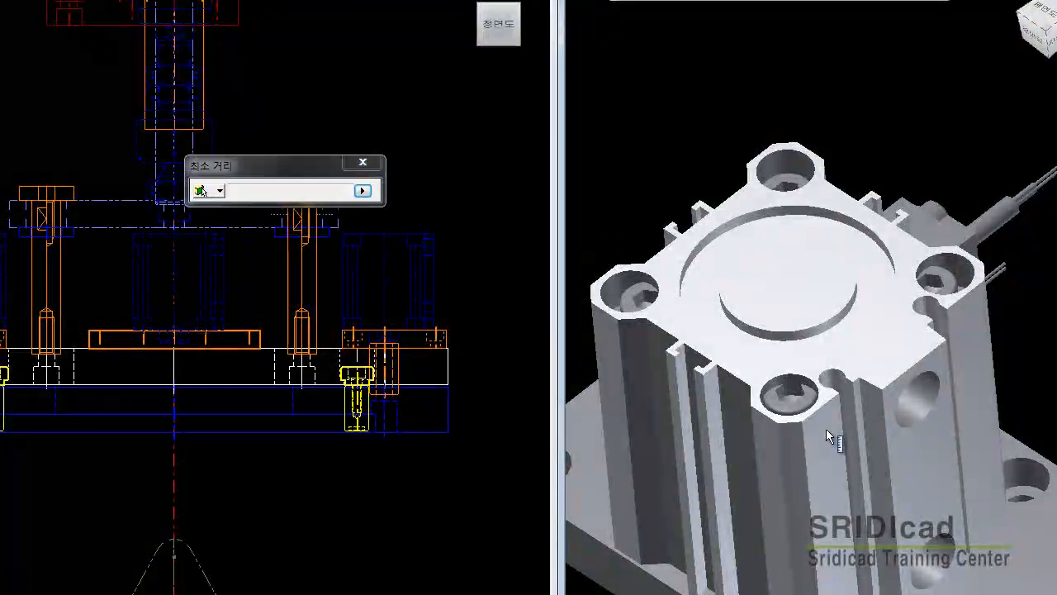
pyautogui.click(817, 392)
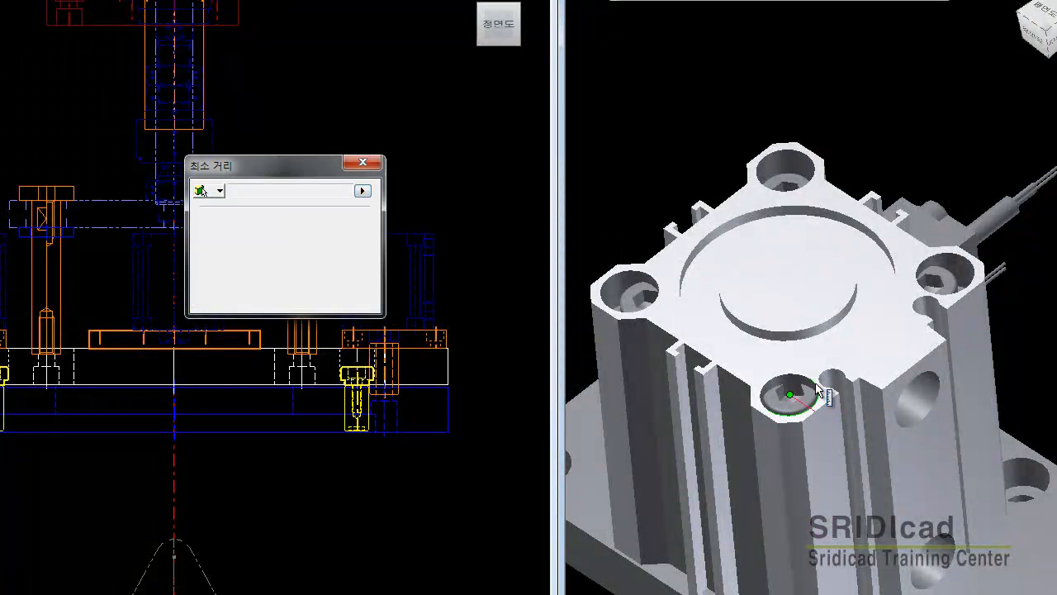
pyautogui.click(659, 290)
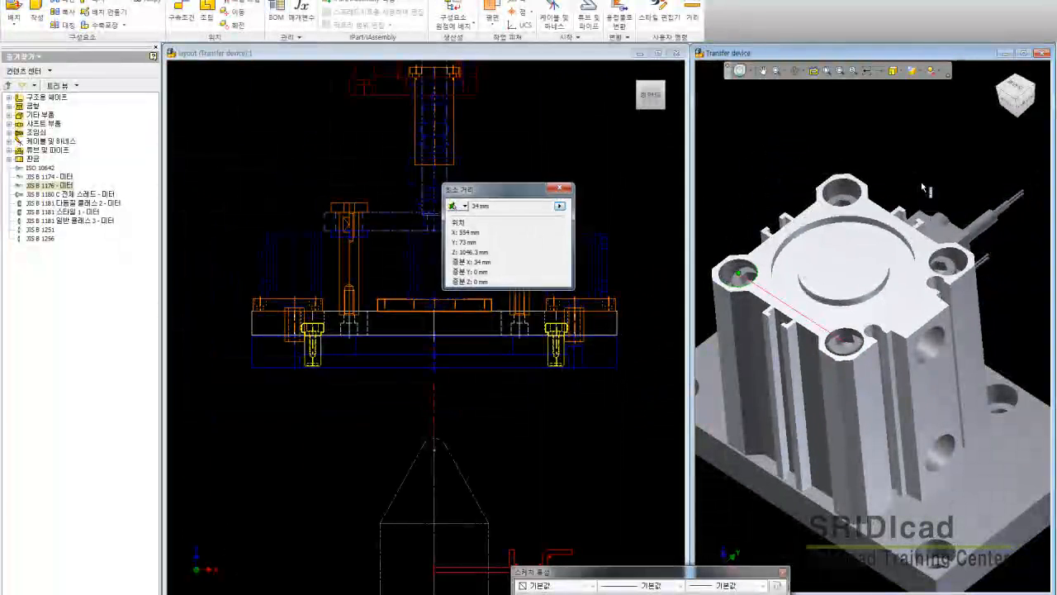
pyautogui.press('Escape')
pyautogui.moveTo(939, 248); pyautogui.dragTo(961, 186)
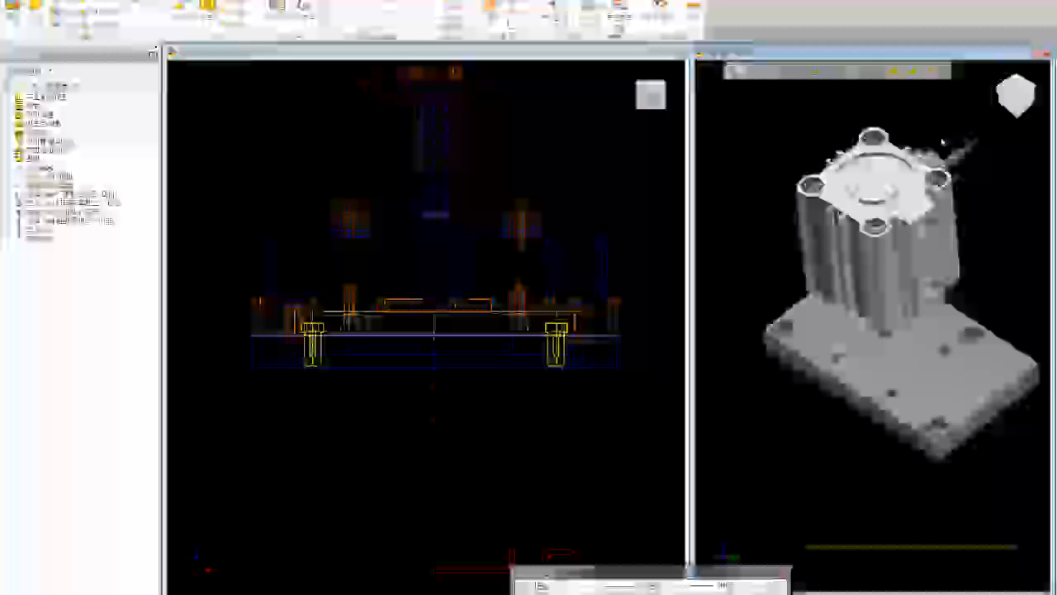
pyautogui.moveTo(950, 206); pyautogui.dragTo(917, 372)
pyautogui.scroll(5, 935, 241)
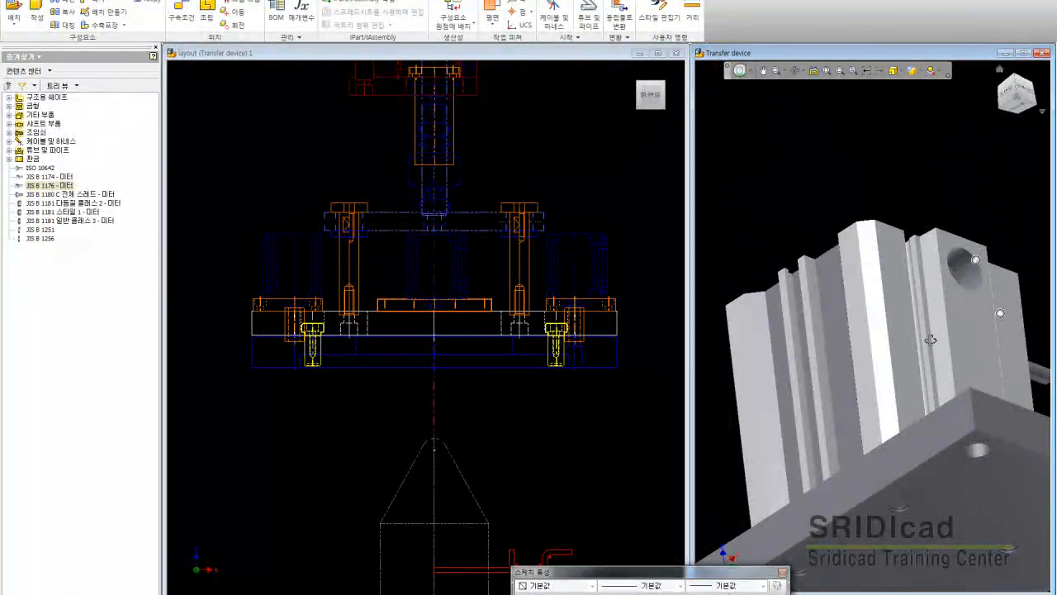
pyautogui.press('F6')
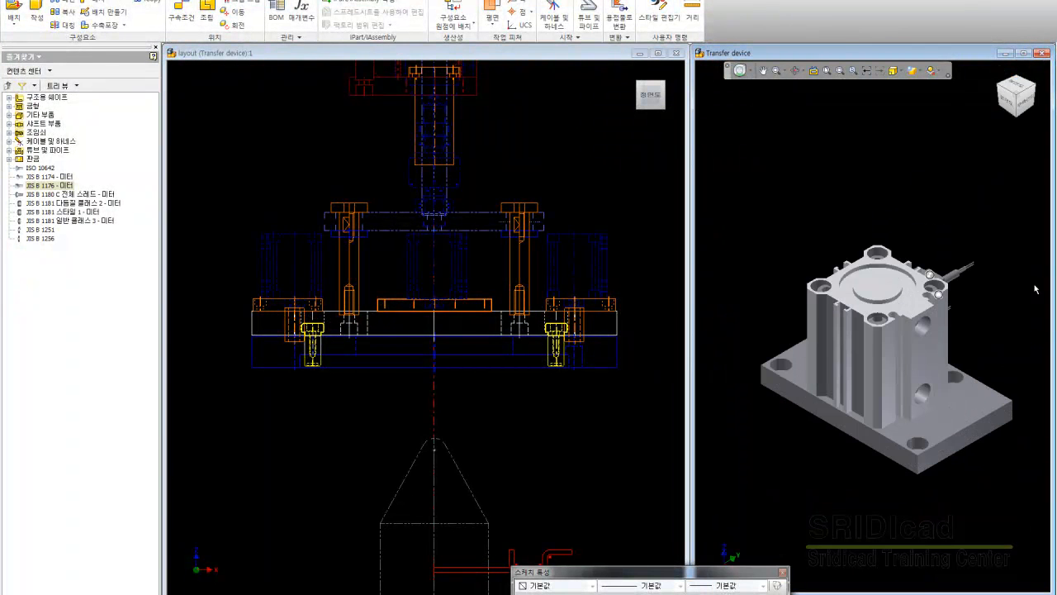
pyautogui.scroll(-1, 948, 245)
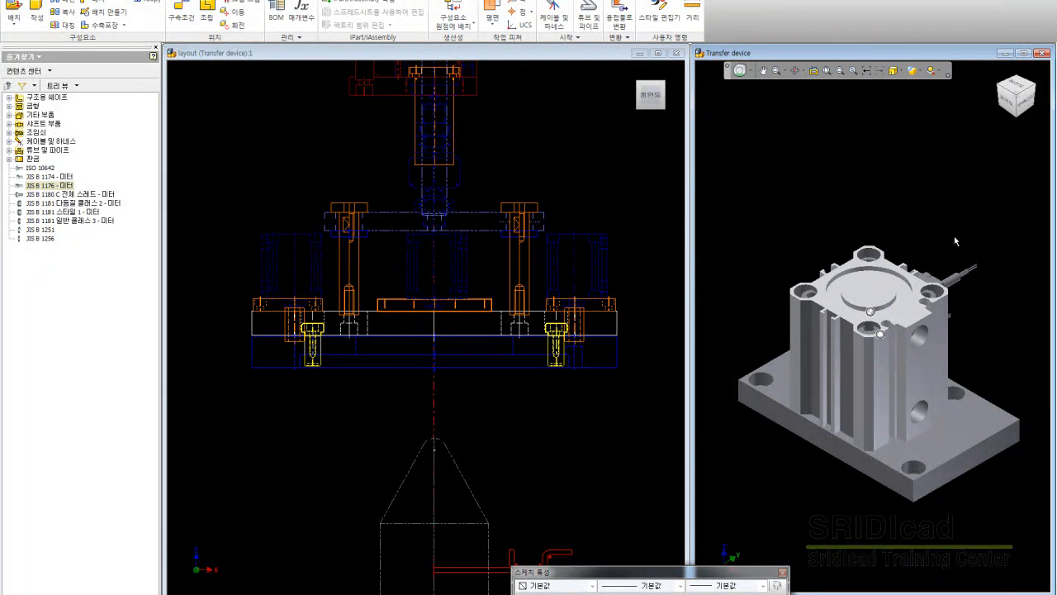
# - Open the right-hand mounting plate block in the layout's top-view sketch for editing and locate it in the block list
pyautogui.scroll(-4, 955, 241)
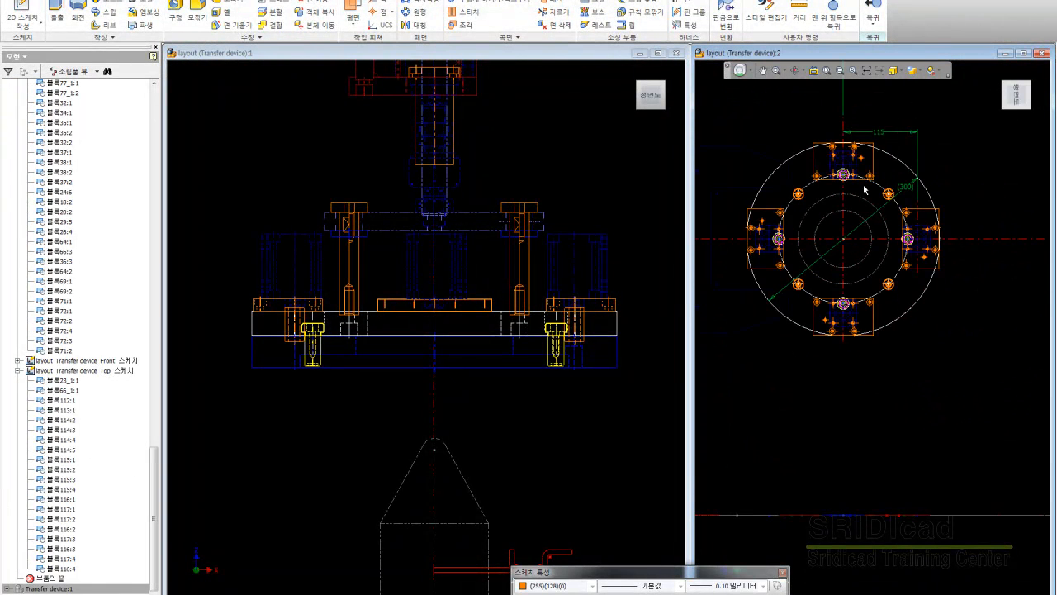
pyautogui.doubleClick(910, 217)
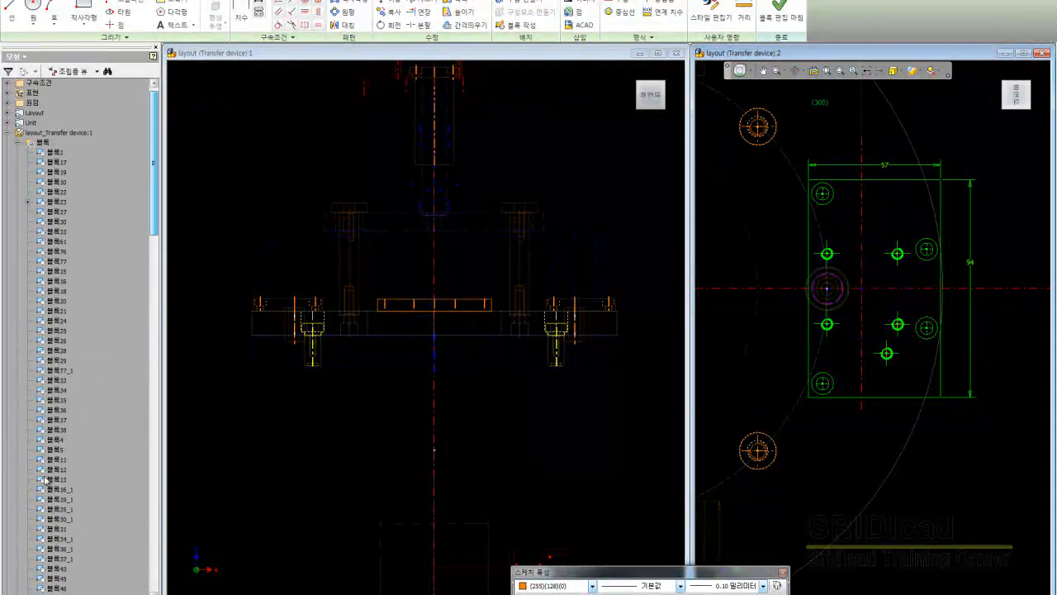
pyautogui.scroll(-12, 38, 512)
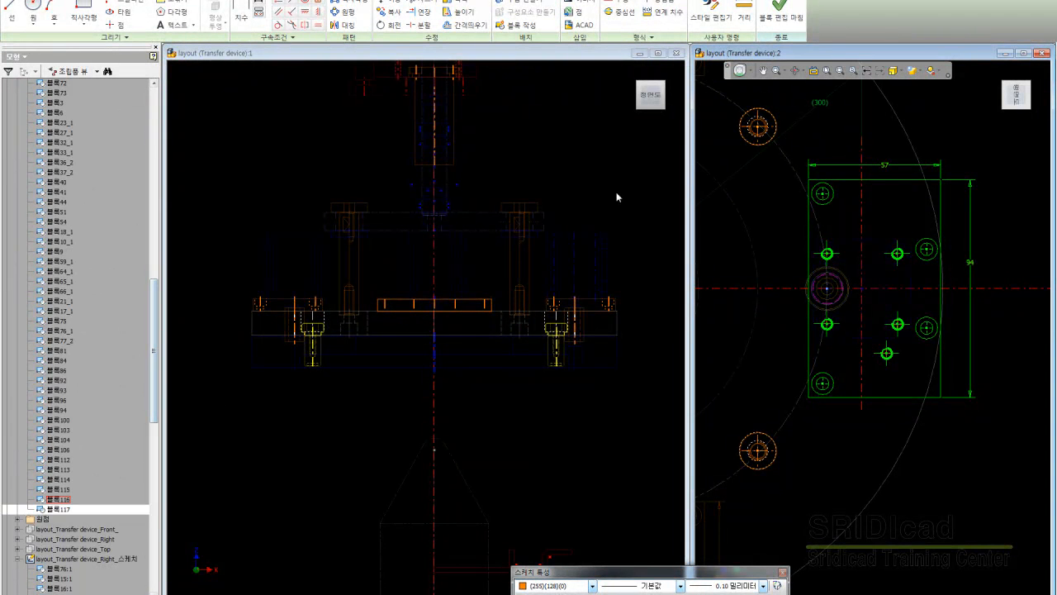